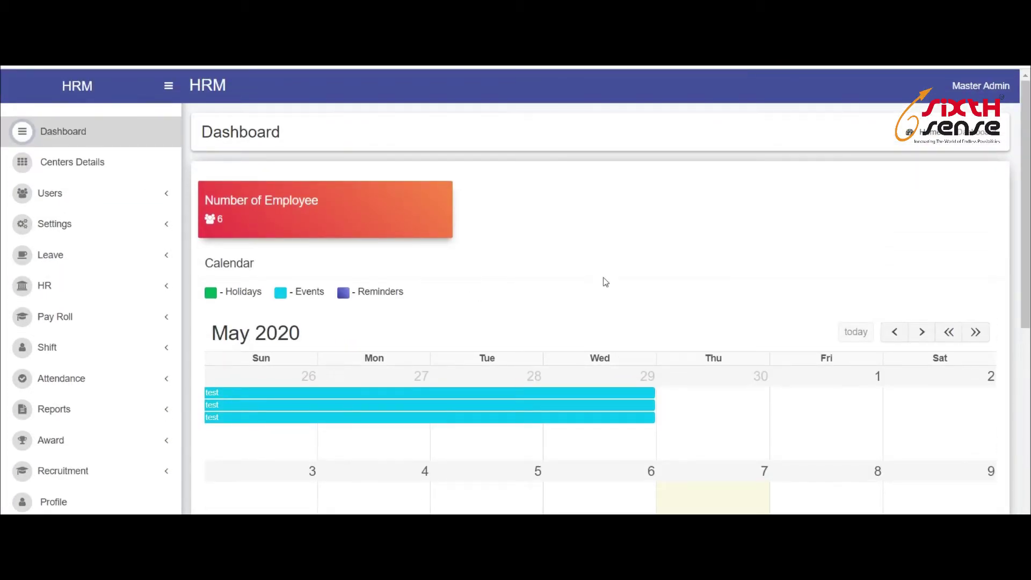
- Look over the dashboard's employee count and the whole May 2020 calendar
scroll(709, 349, "down", 2)
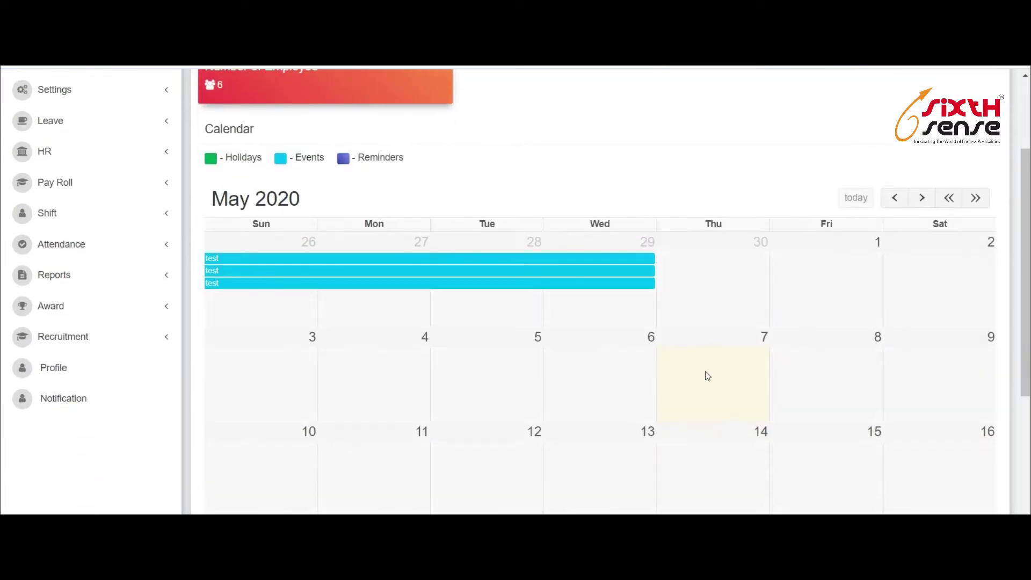
scroll(708, 375, "down", 4)
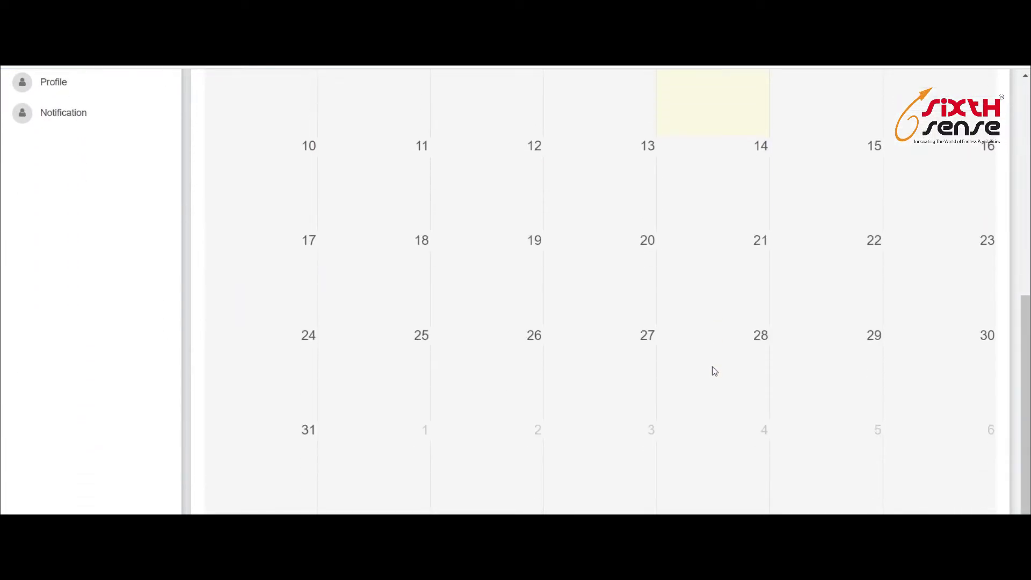
scroll(712, 391, "up", 5)
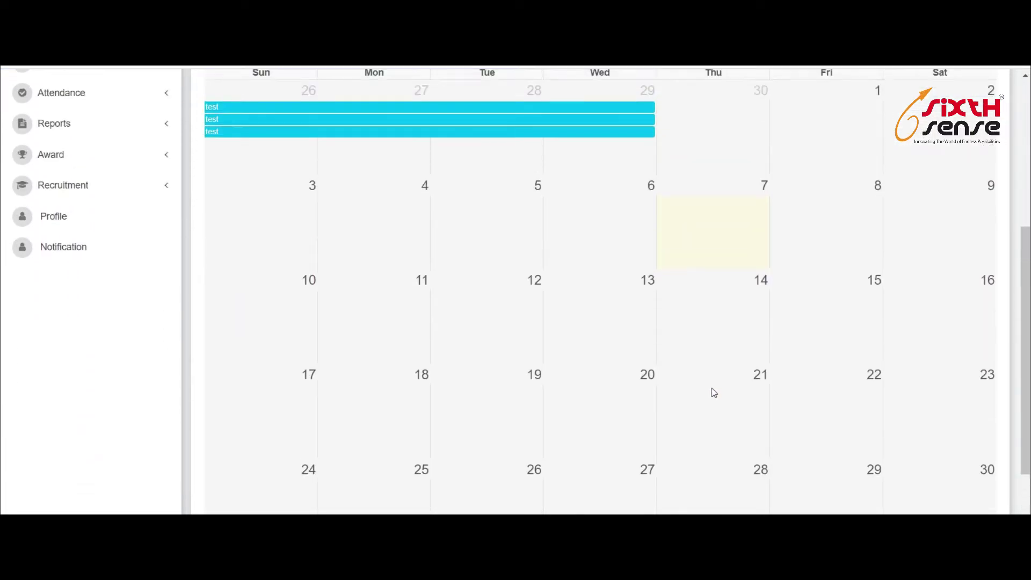
scroll(714, 383, "up", 2)
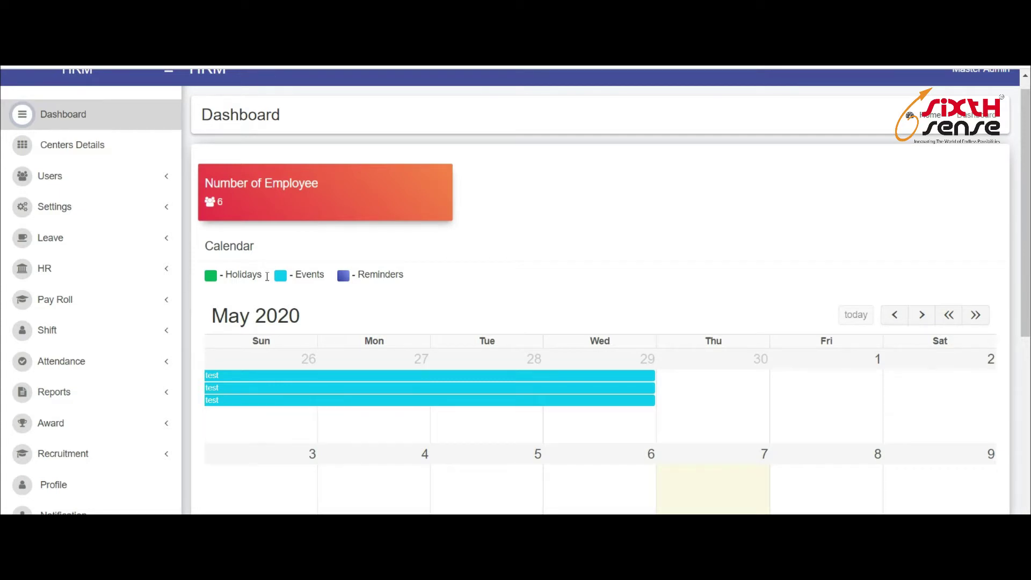
- View the Centers Details list and show the user types available under Users
left_click(104, 149)
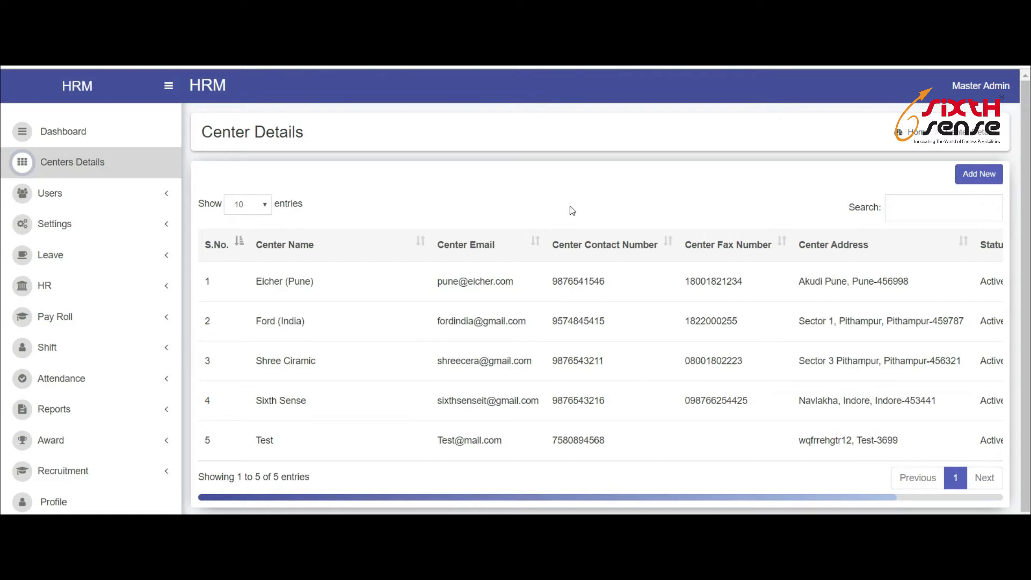
left_click(135, 204)
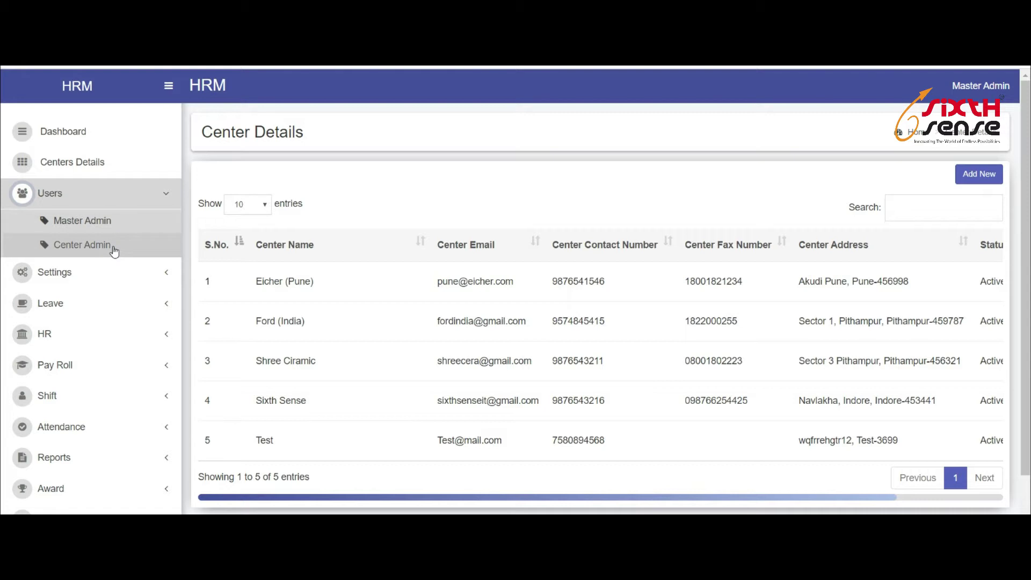
scroll(112, 229, "down", 1)
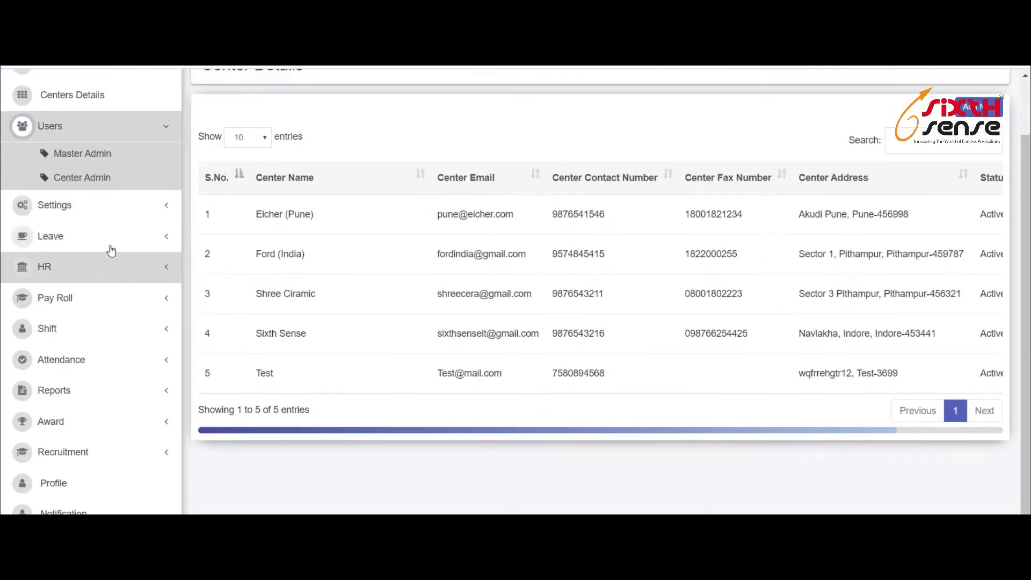
- Open the Center Role settings and examine the view, add, edit and delete permissions for all modules
left_click(111, 216)
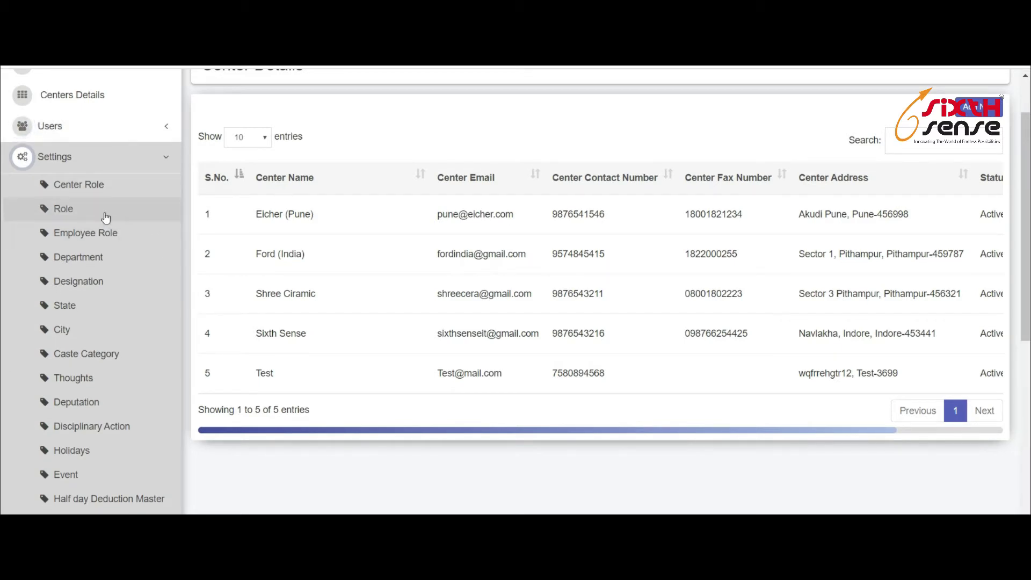
scroll(129, 225, "down", 1)
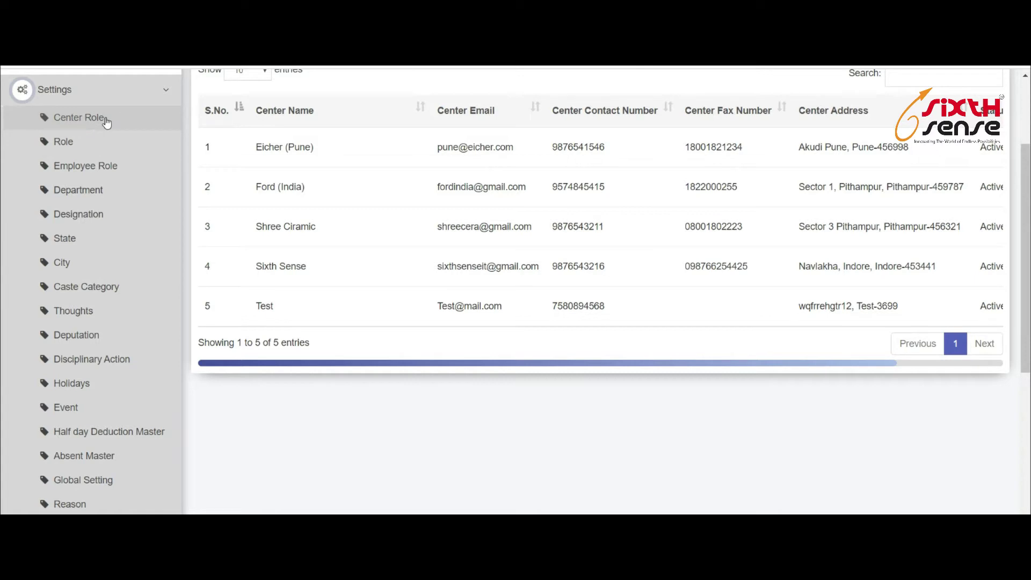
left_click(102, 117)
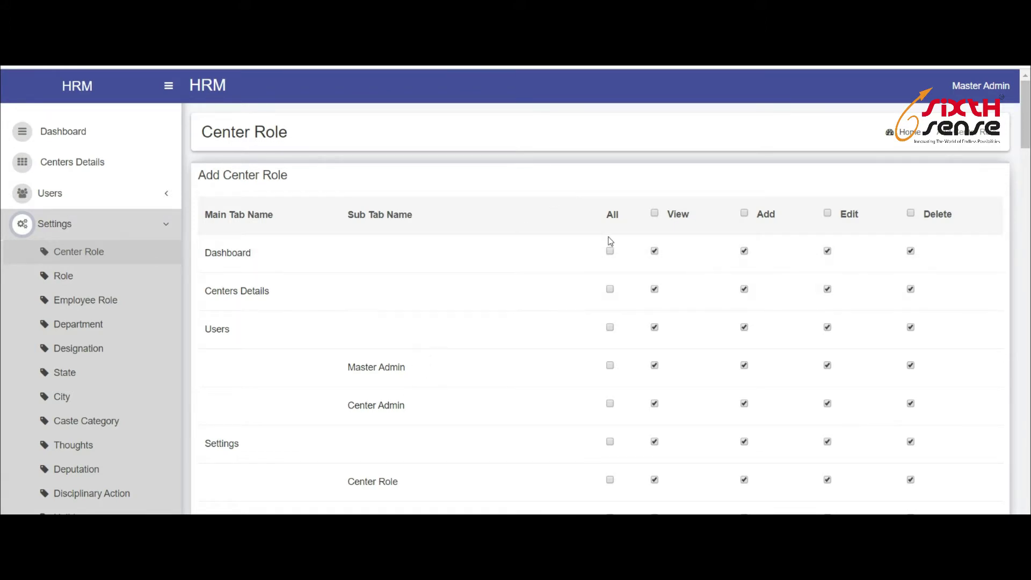
scroll(714, 324, "down", 1)
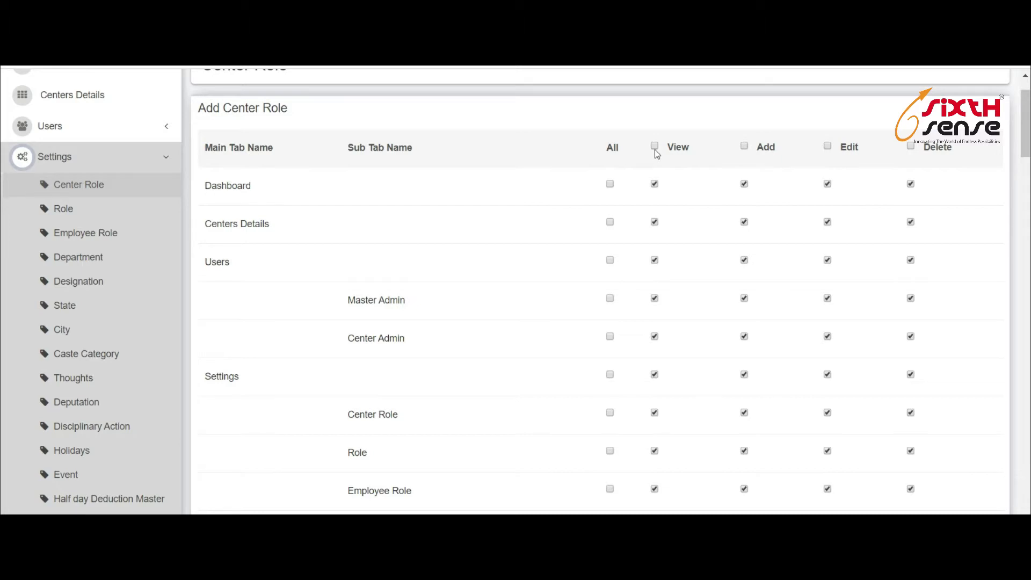
scroll(572, 310, "down", 2)
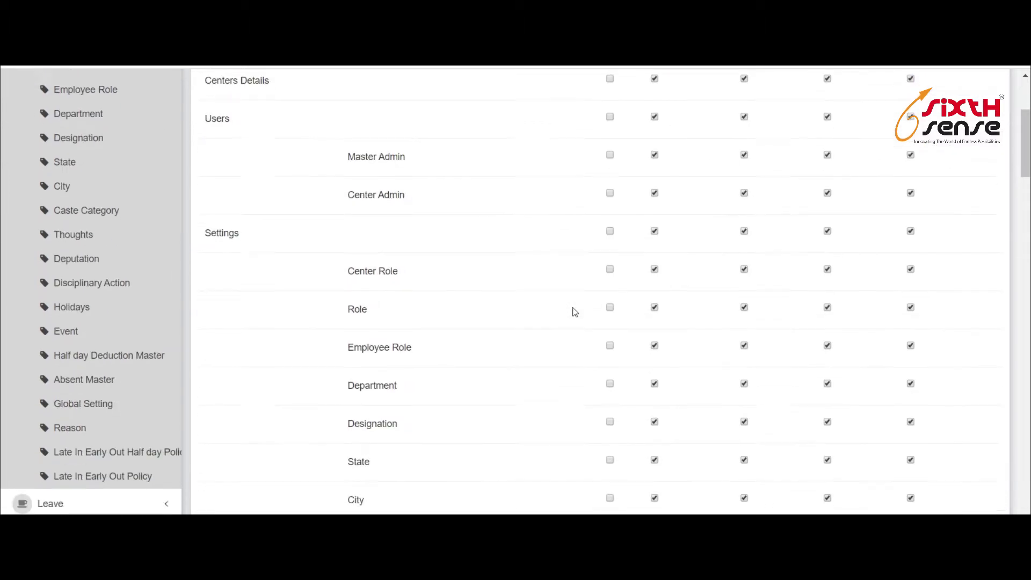
scroll(604, 362, "down", 20)
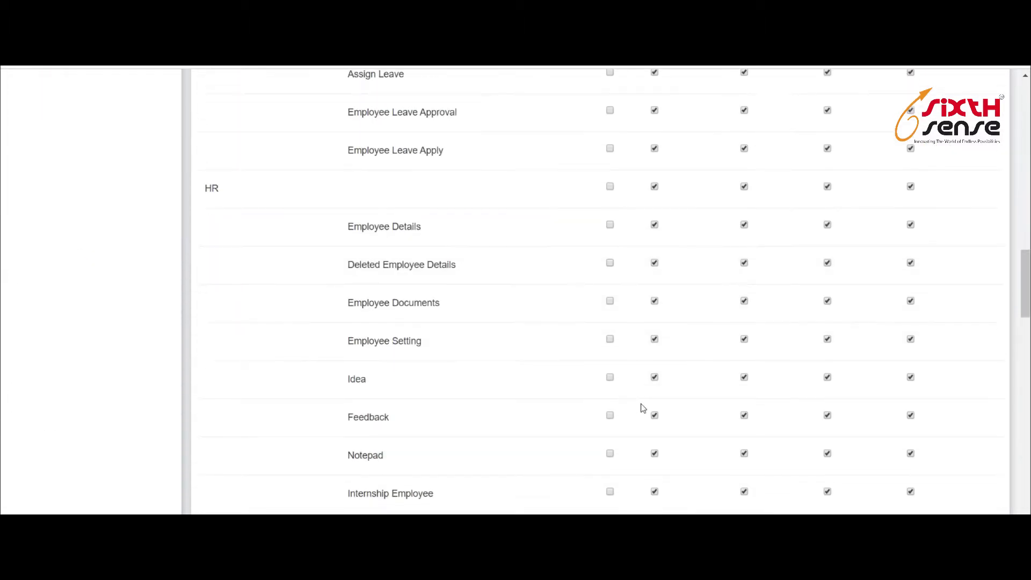
scroll(642, 408, "down", 20)
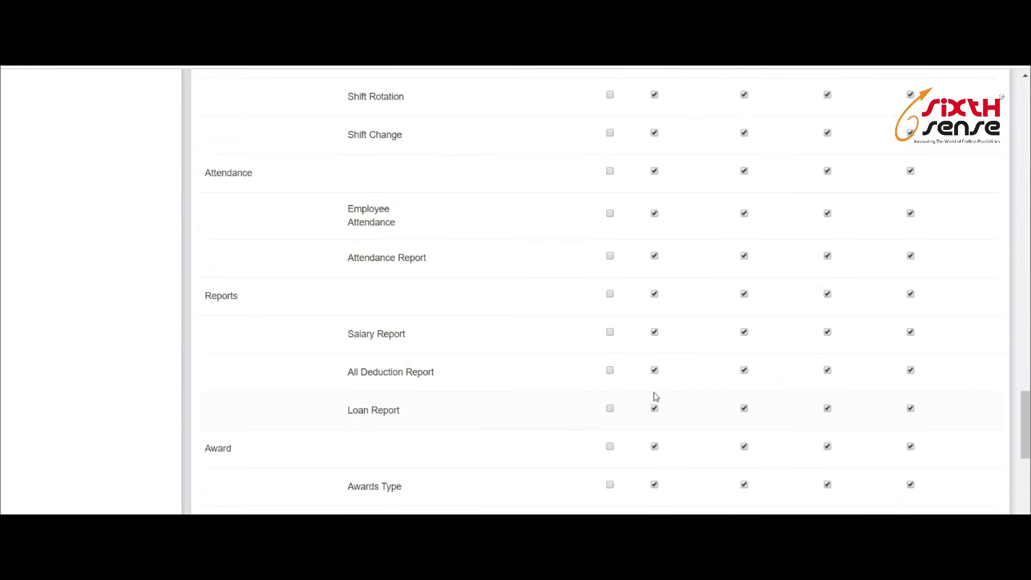
scroll(656, 396, "up", 20)
scroll(655, 397, "up", 20)
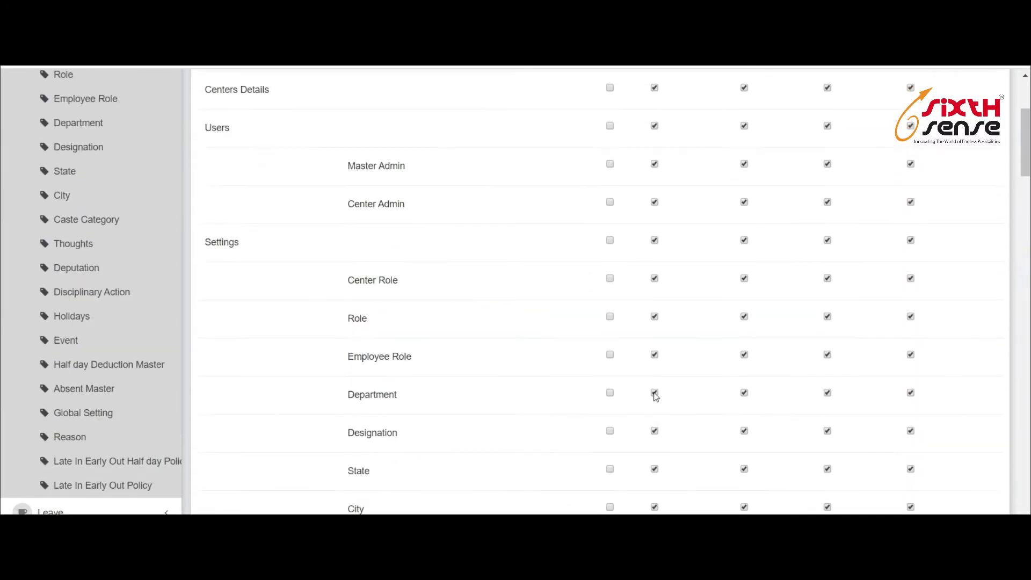
scroll(656, 397, "up", 5)
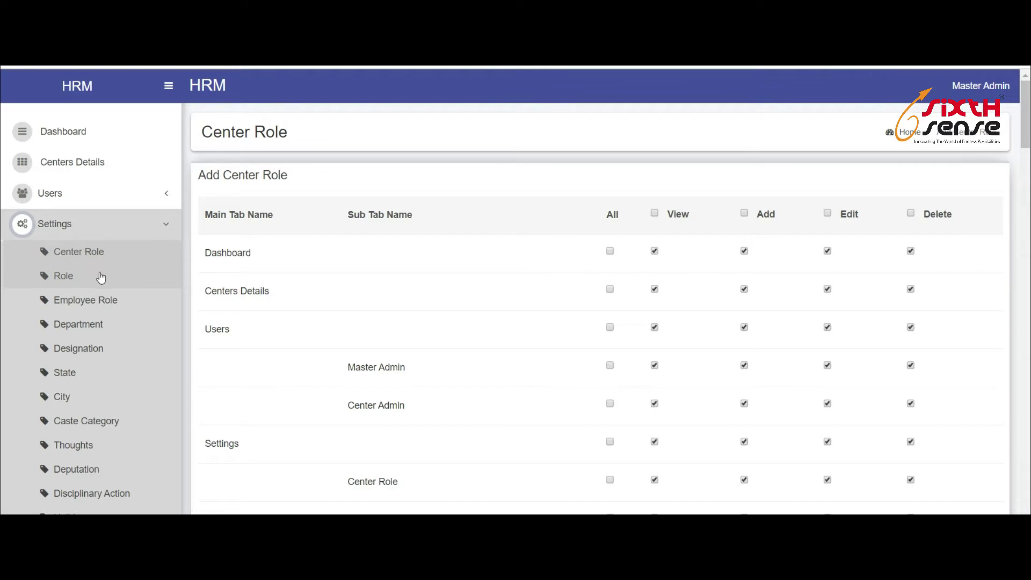
- View the department list and the designation list in Settings, including the centers offered for filtering designations
left_click(105, 330)
scroll(607, 364, "down", 1)
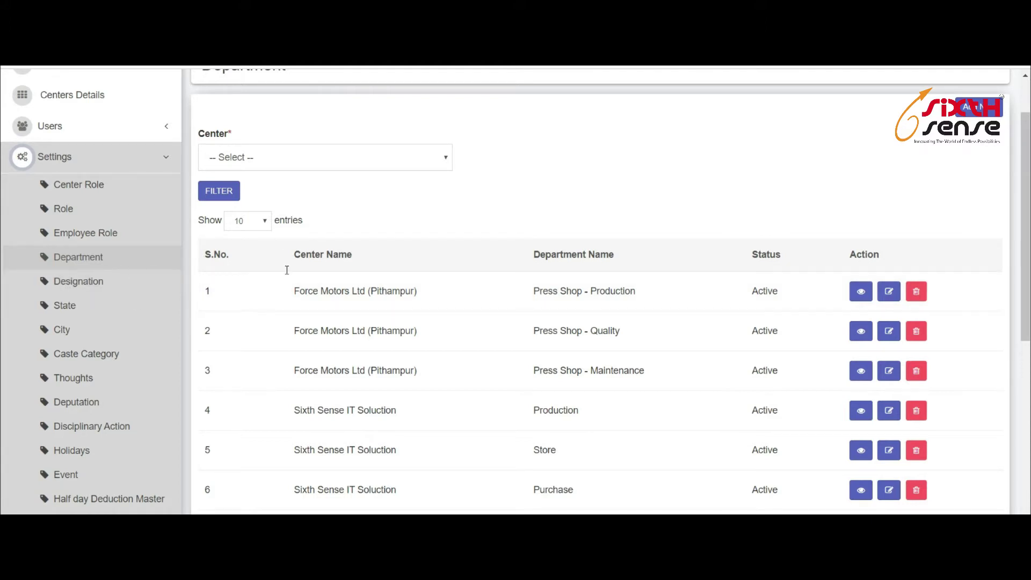
left_click(107, 290)
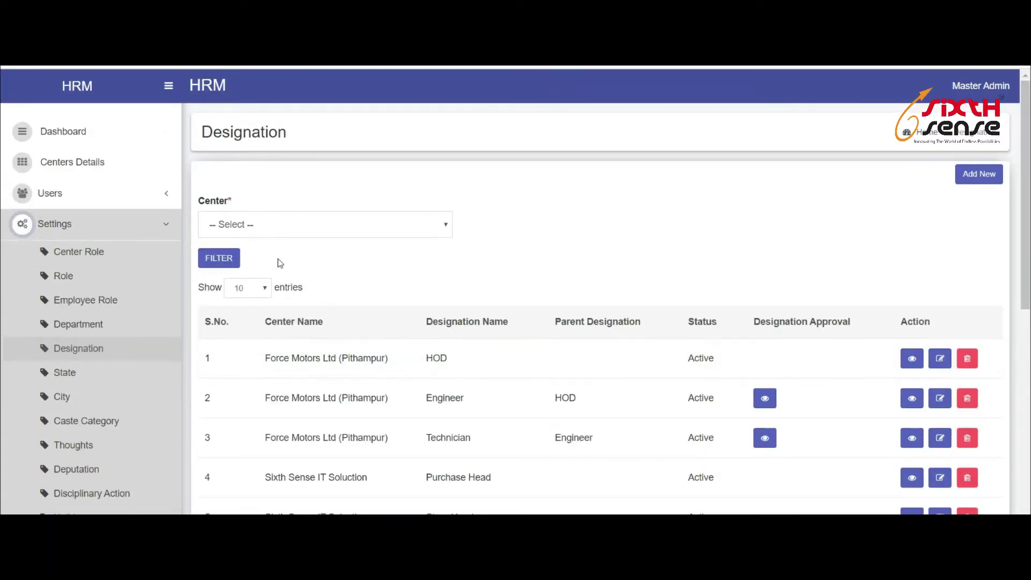
left_click(324, 227)
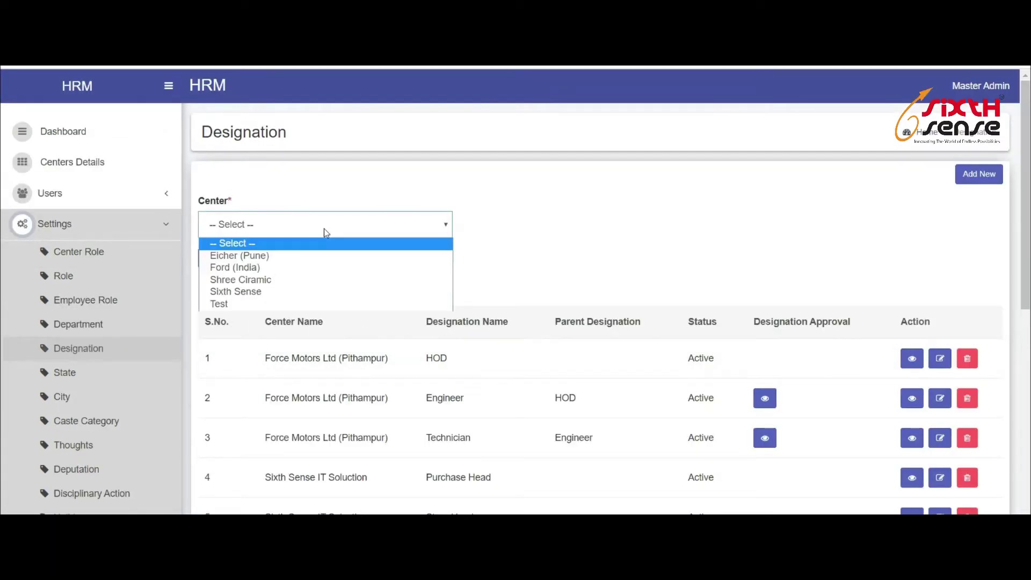
left_click(315, 267)
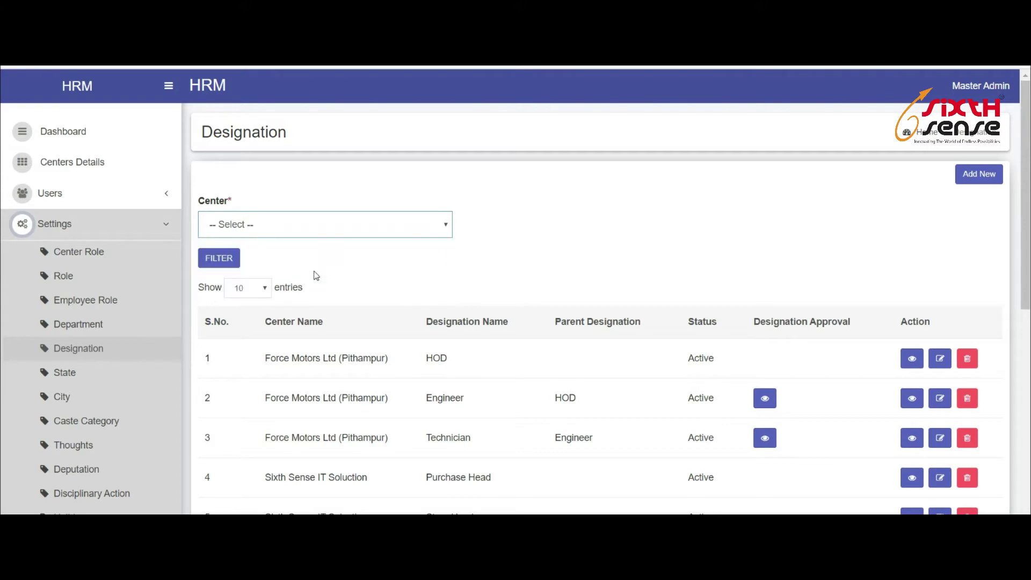
scroll(459, 365, "down", 3)
scroll(872, 173, "up", 3)
- Start a new designation with Designation Approval Status set to Yes and Parent Designation set to HOD
left_click(978, 174)
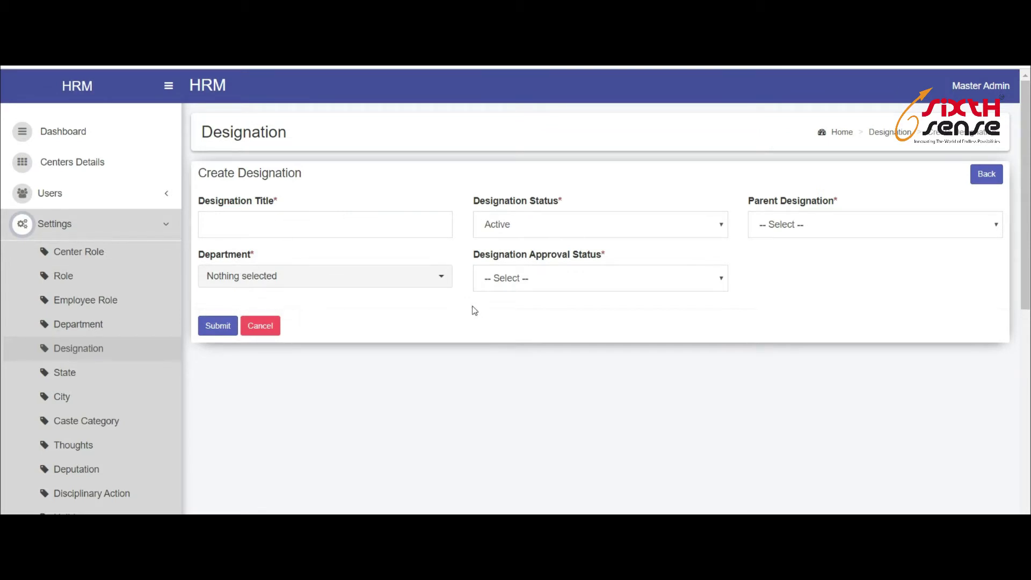
left_click(576, 280)
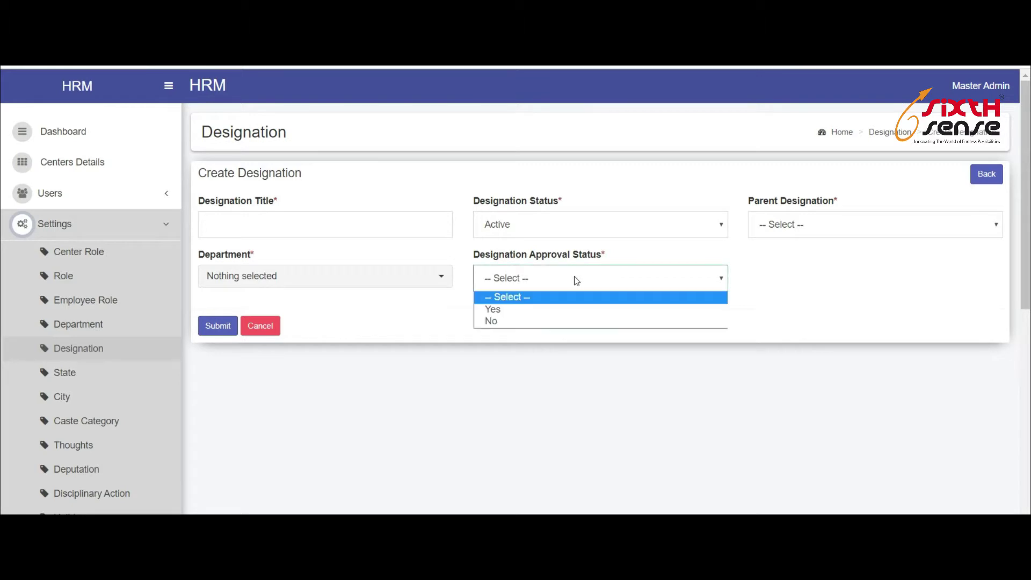
left_click(570, 313)
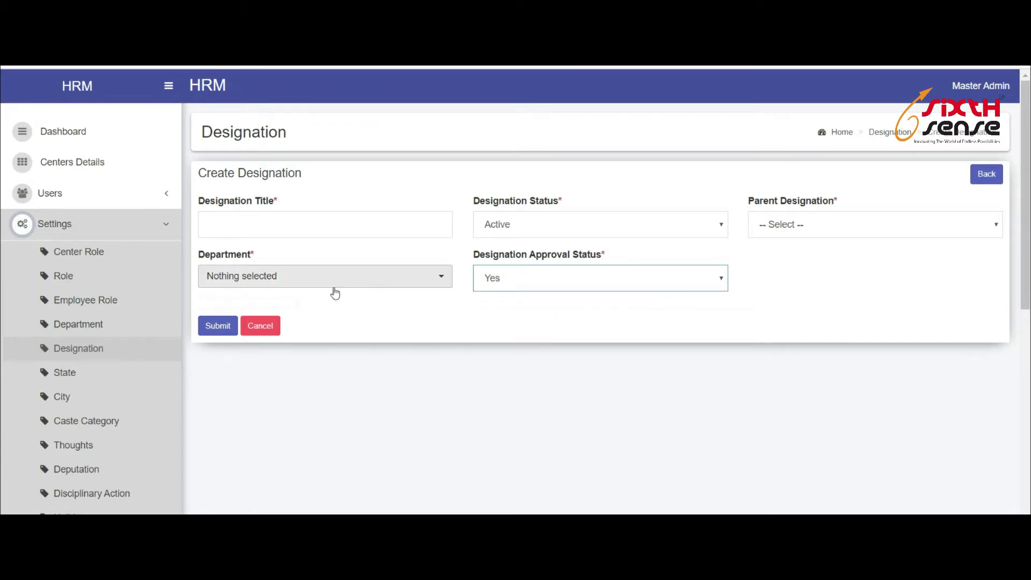
left_click(914, 229)
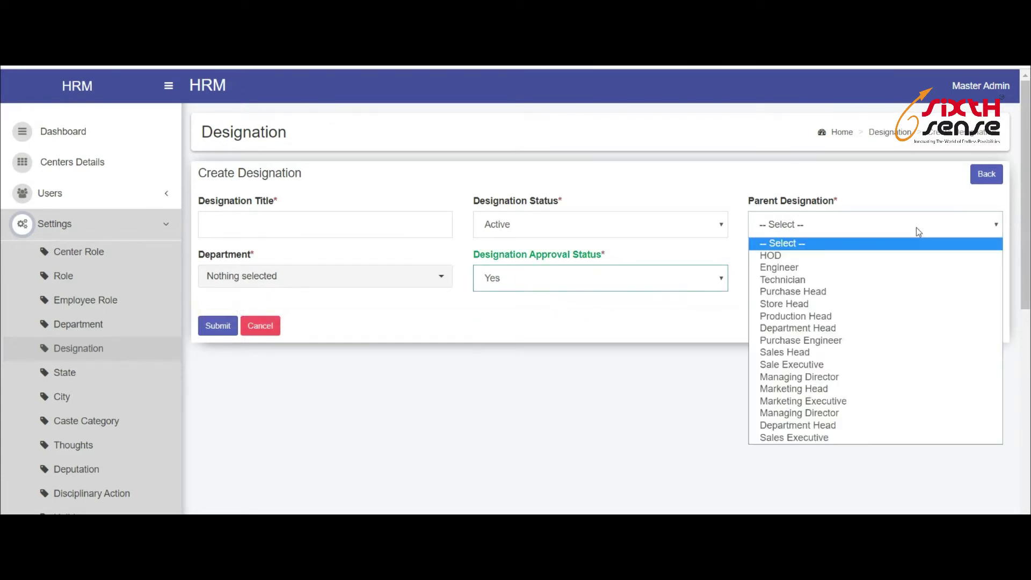
left_click(887, 257)
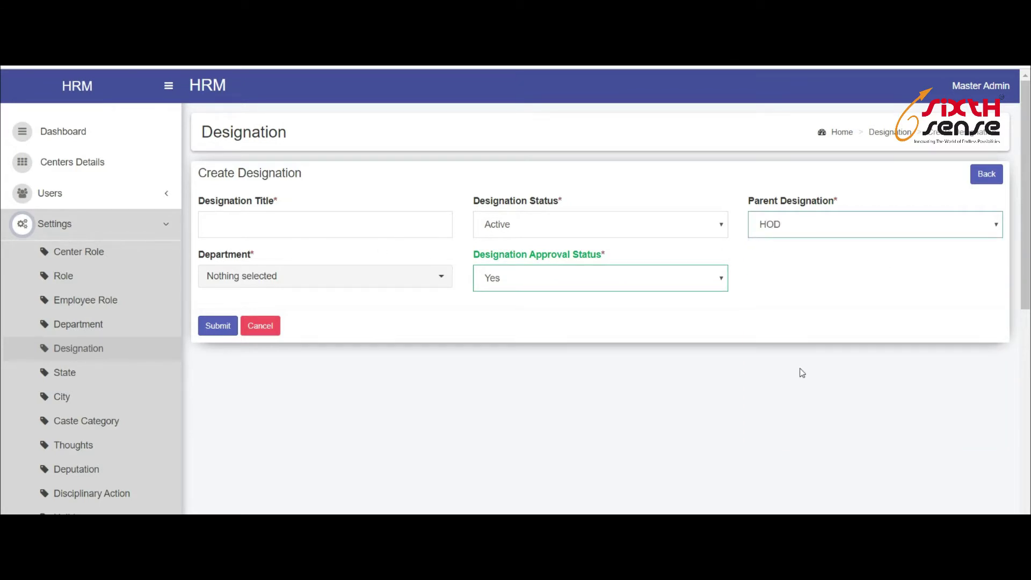
- View the State list and the City list in Settings
scroll(179, 369, "down", 1)
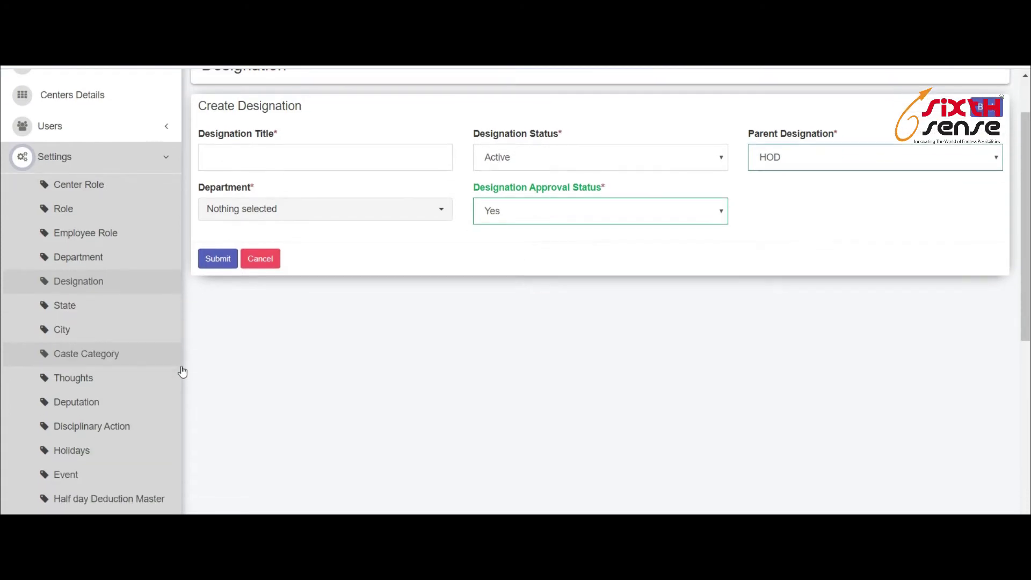
left_click(102, 304)
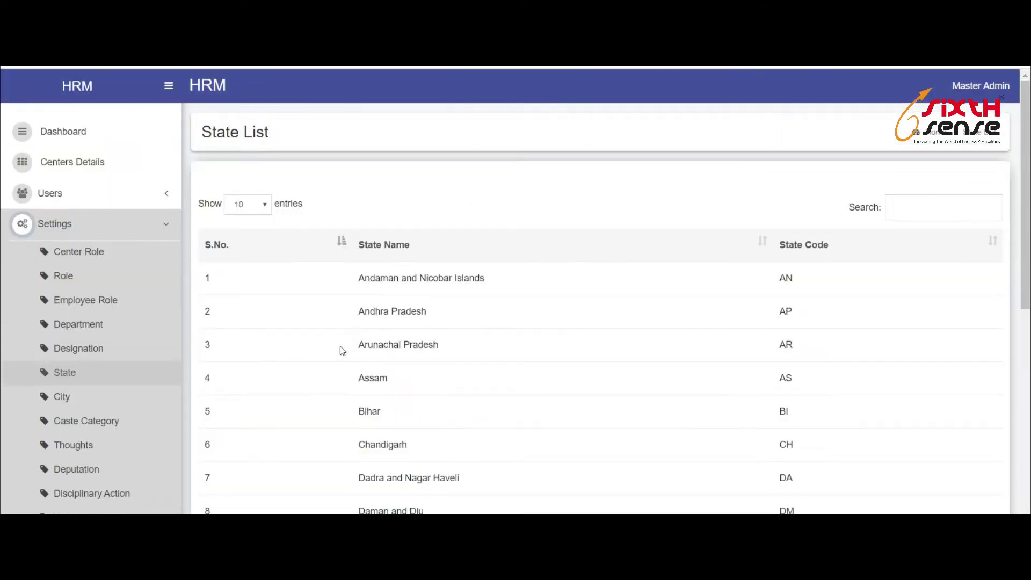
scroll(534, 333, "down", 2)
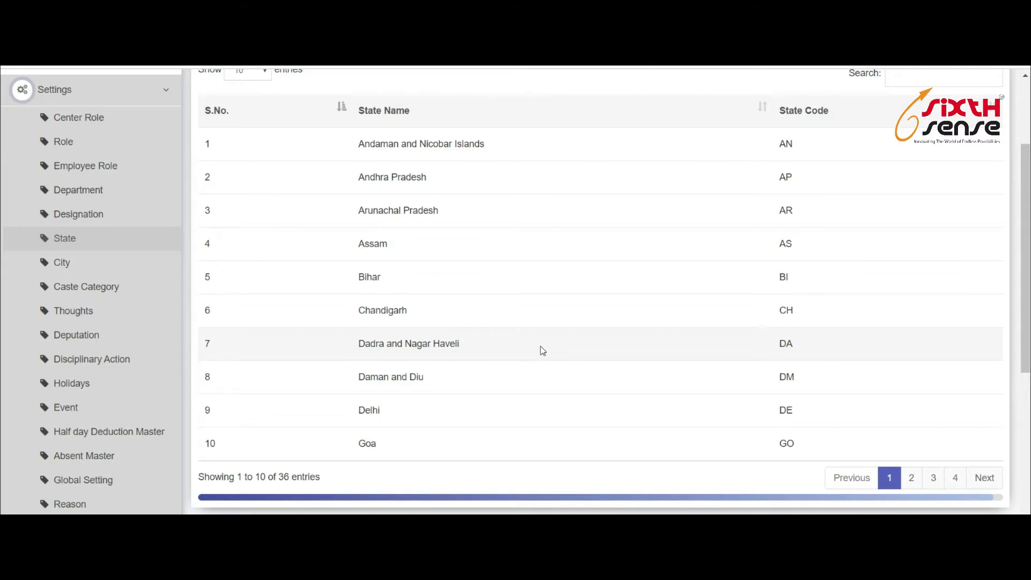
left_click(104, 270)
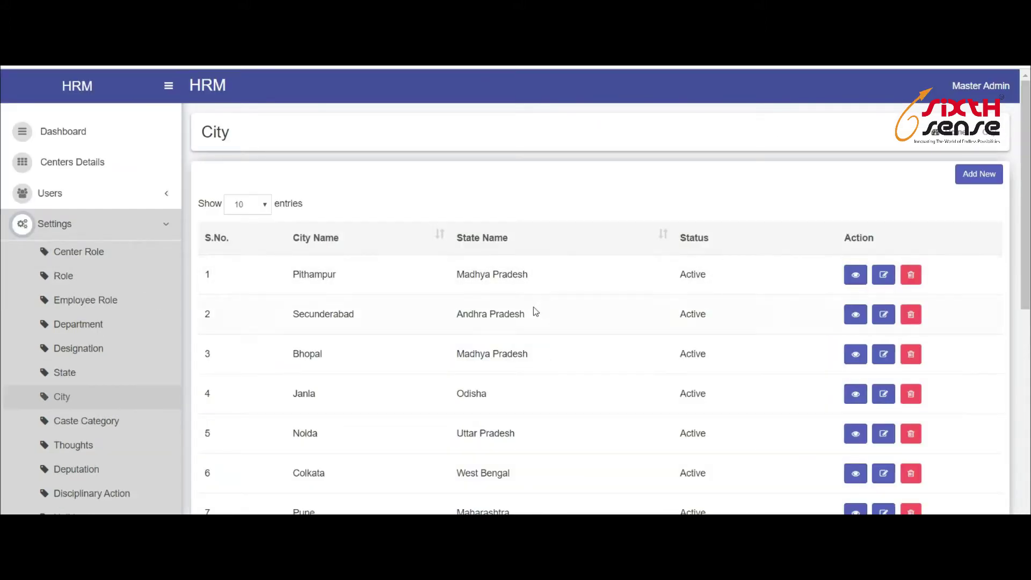
scroll(588, 379, "down", 1)
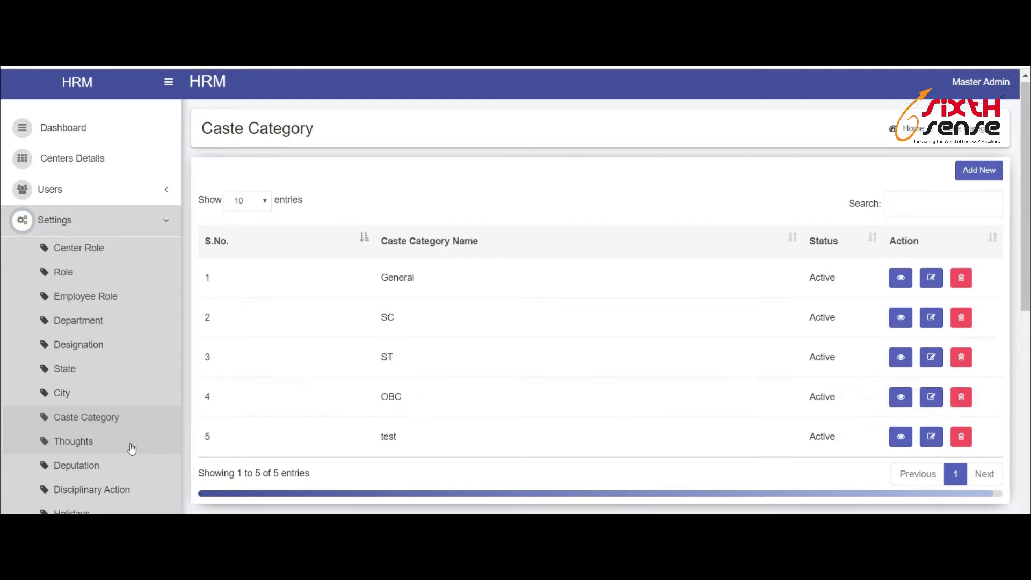
- Open the Thoughts list in Settings and look through its entries
scroll(123, 446, "down", 3)
left_click(104, 314)
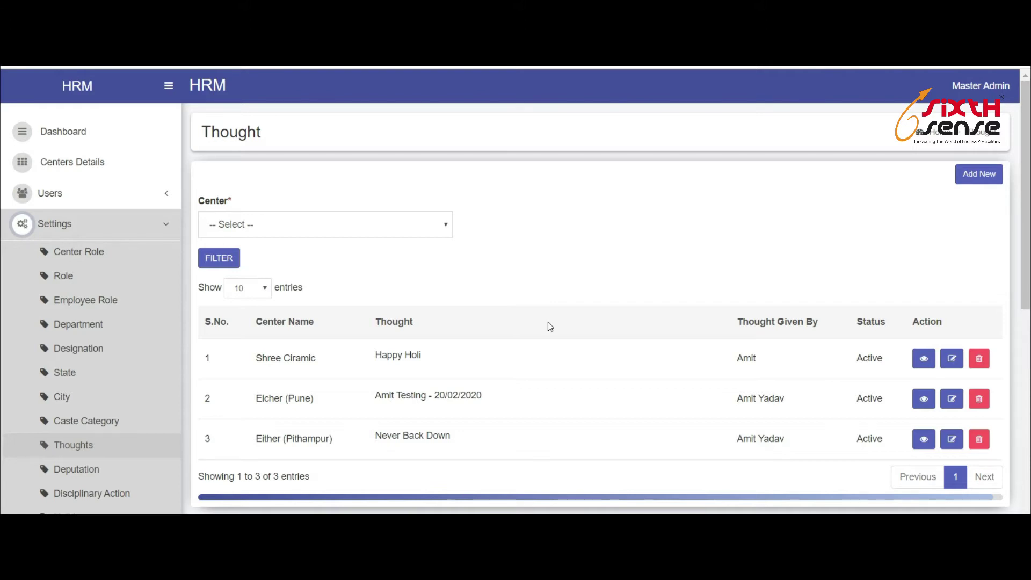
scroll(434, 355, "down", 3)
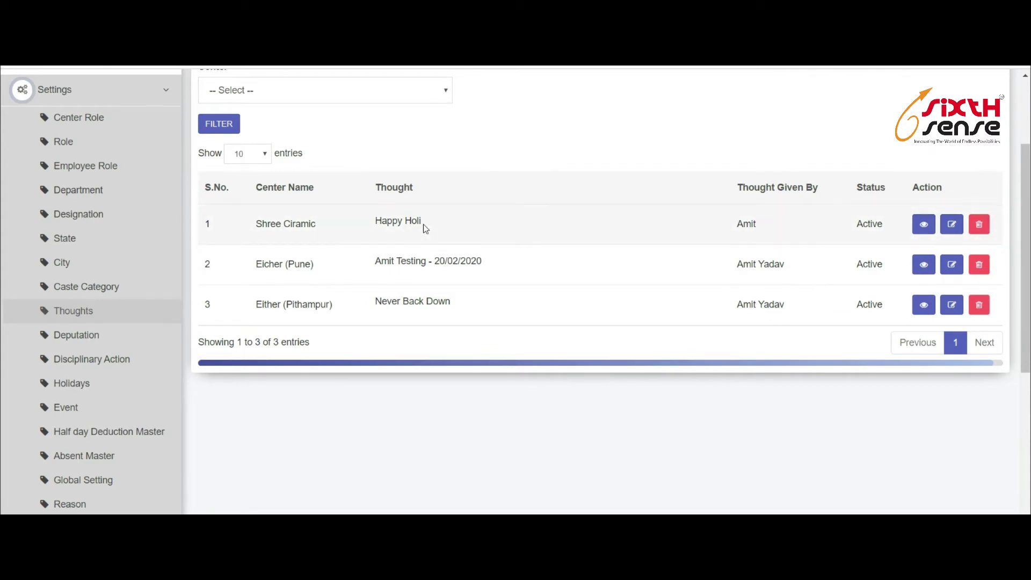
- Review the Deputation records and open the Disciplinary Action list in Settings
left_click(77, 335)
scroll(377, 336, "down", 1)
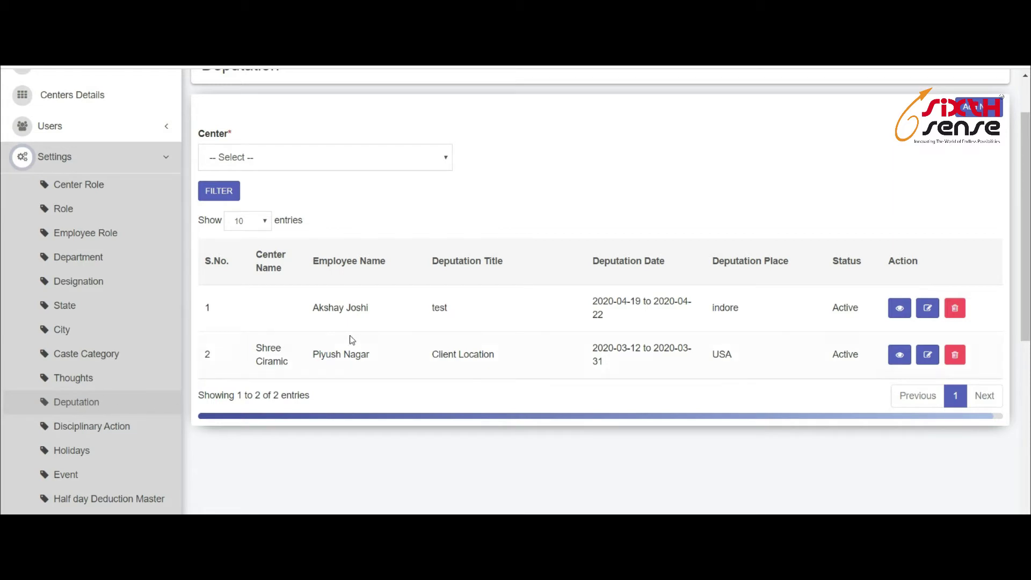
scroll(578, 358, "up", 1)
scroll(537, 354, "down", 3)
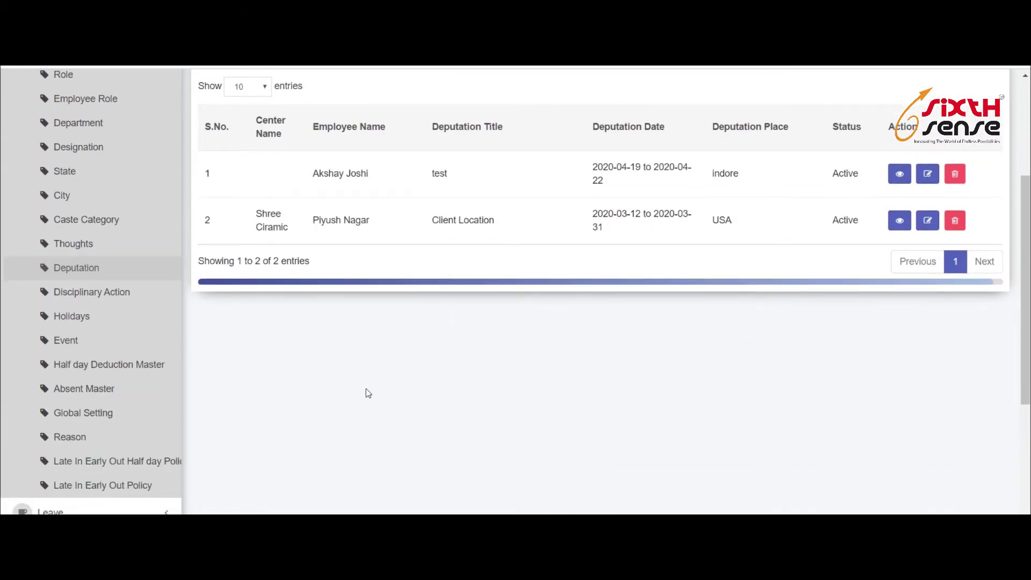
left_click(115, 302)
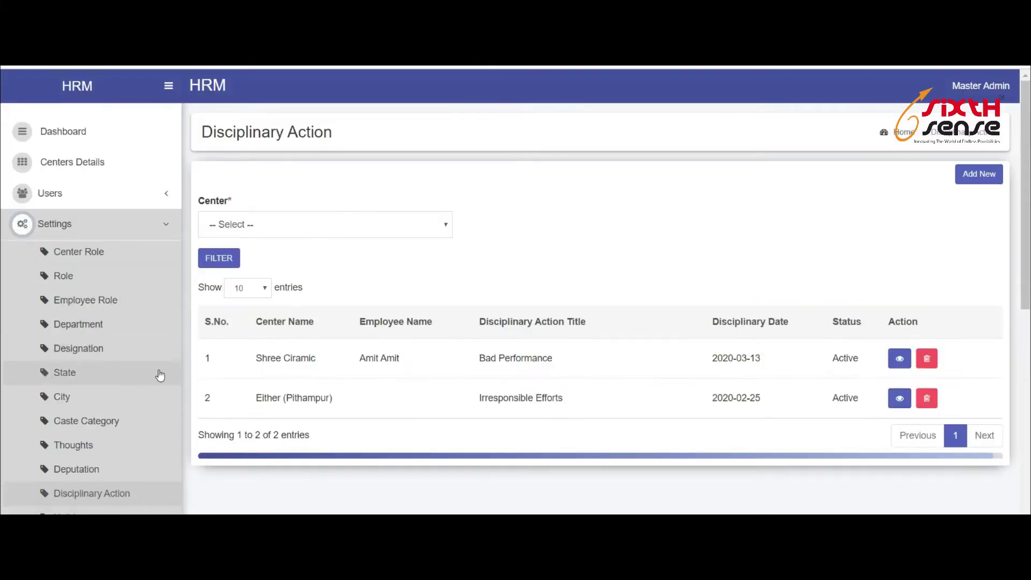
- Open the Holidays list in Settings and look through its entries
scroll(161, 373, "down", 3)
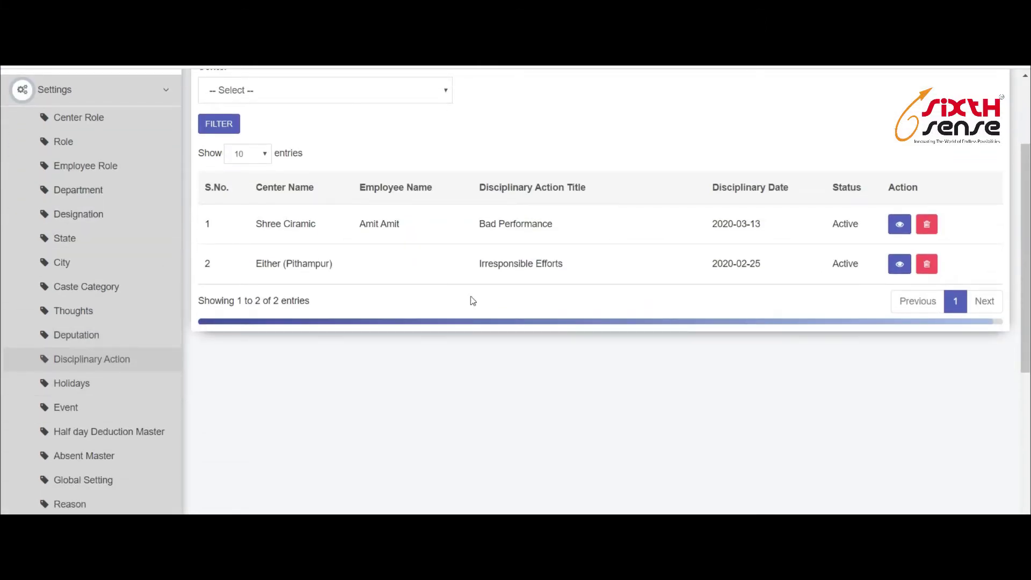
scroll(472, 303, "down", 1)
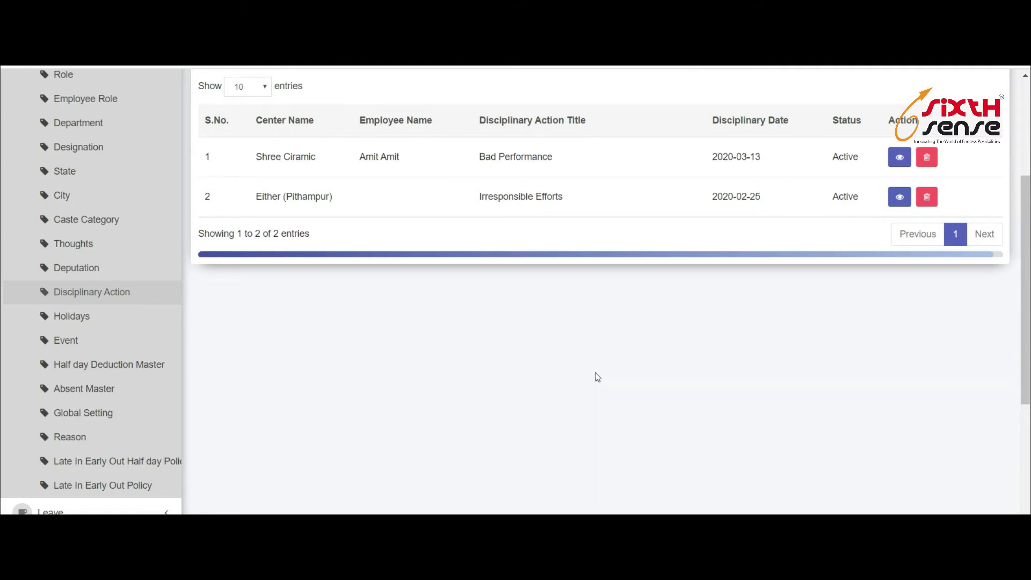
left_click(98, 322)
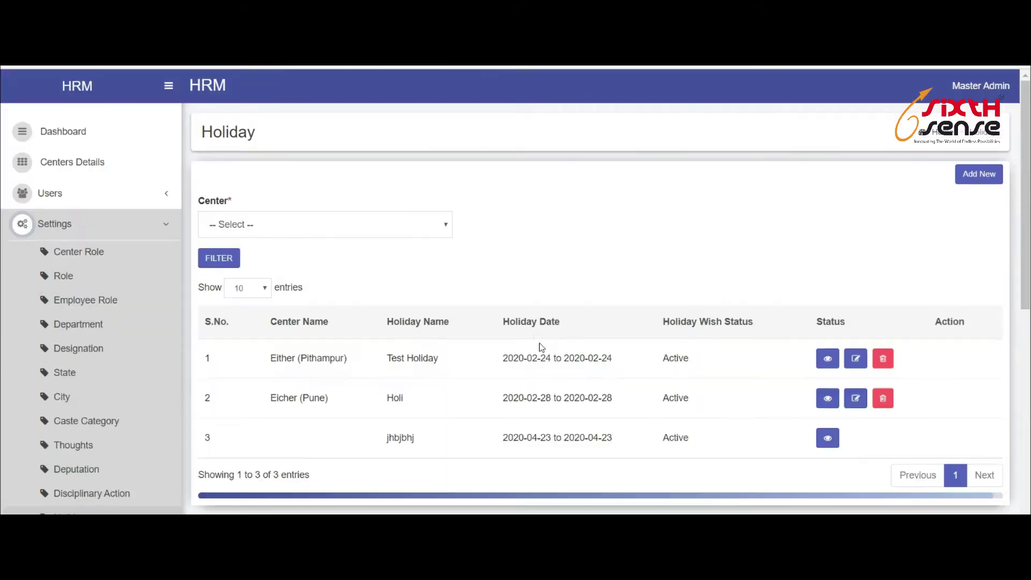
scroll(363, 362, "down", 5)
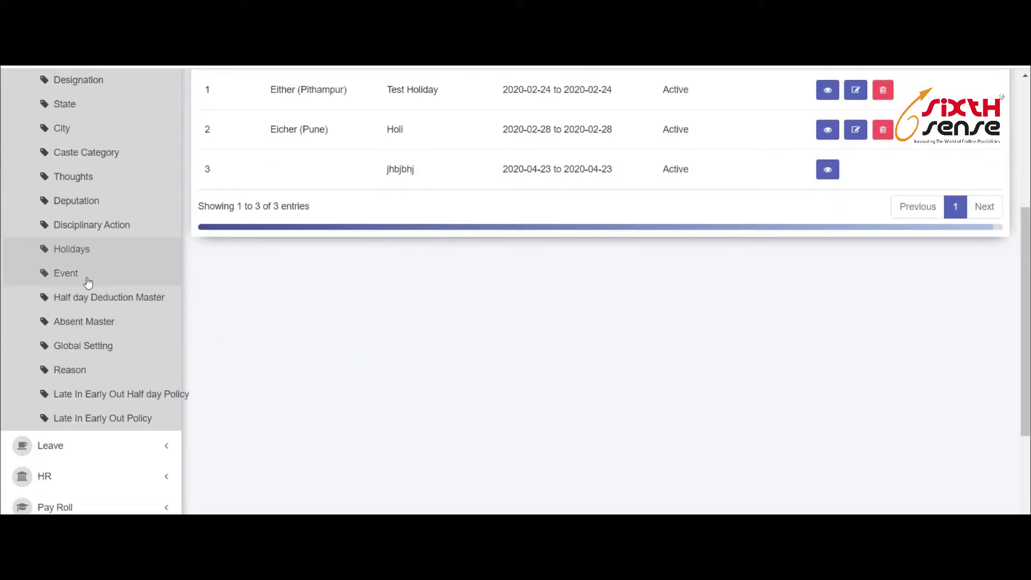
- View the Event list and the Half day Deduction Master list in Settings
left_click(88, 281)
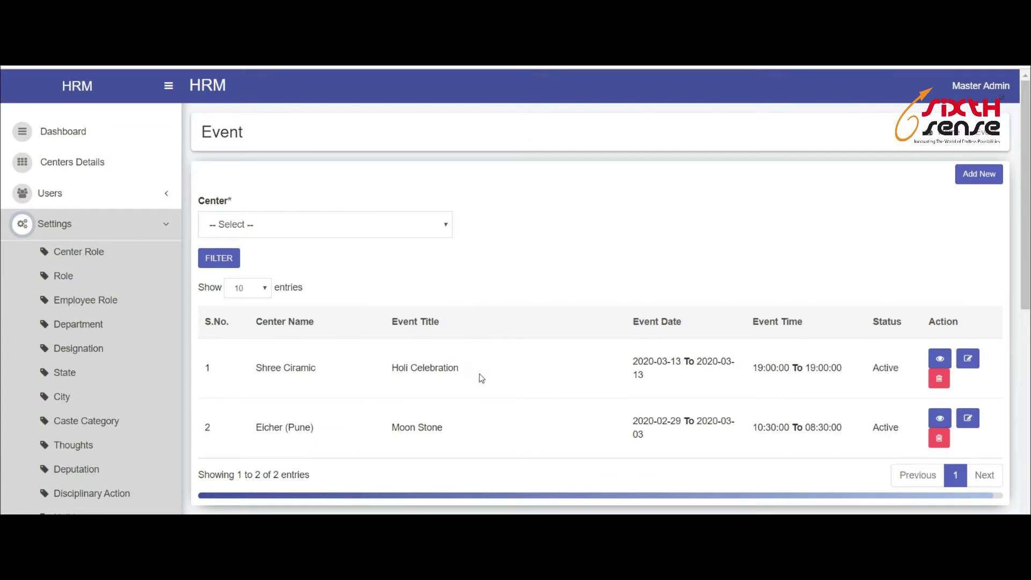
scroll(562, 363, "down", 4)
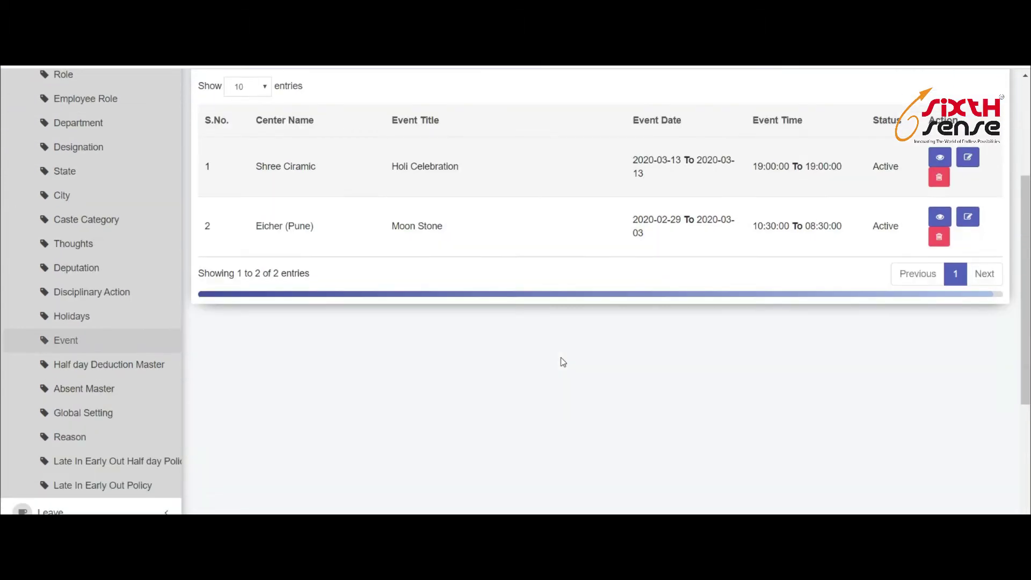
left_click(134, 370)
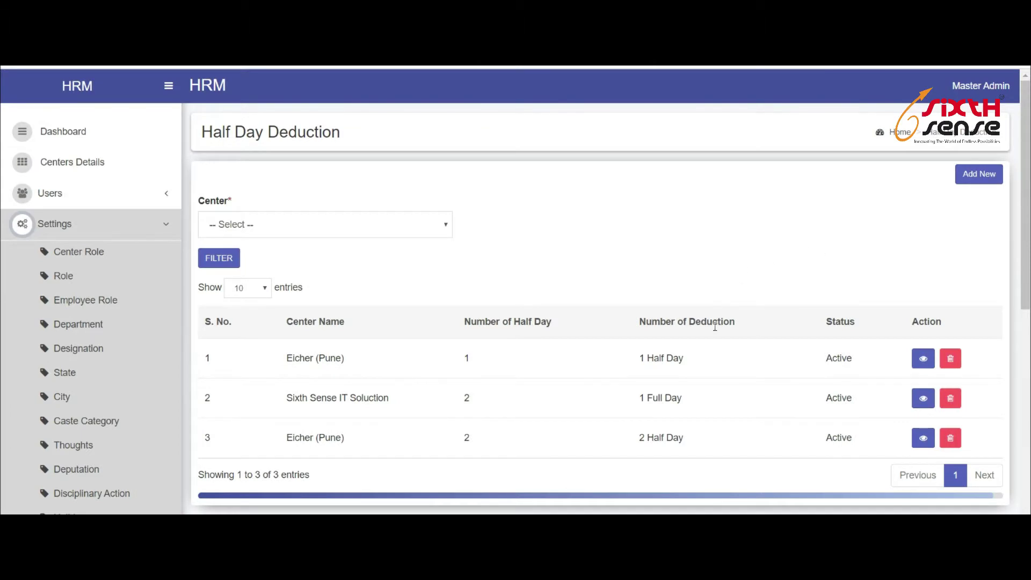
scroll(415, 316, "down", 4)
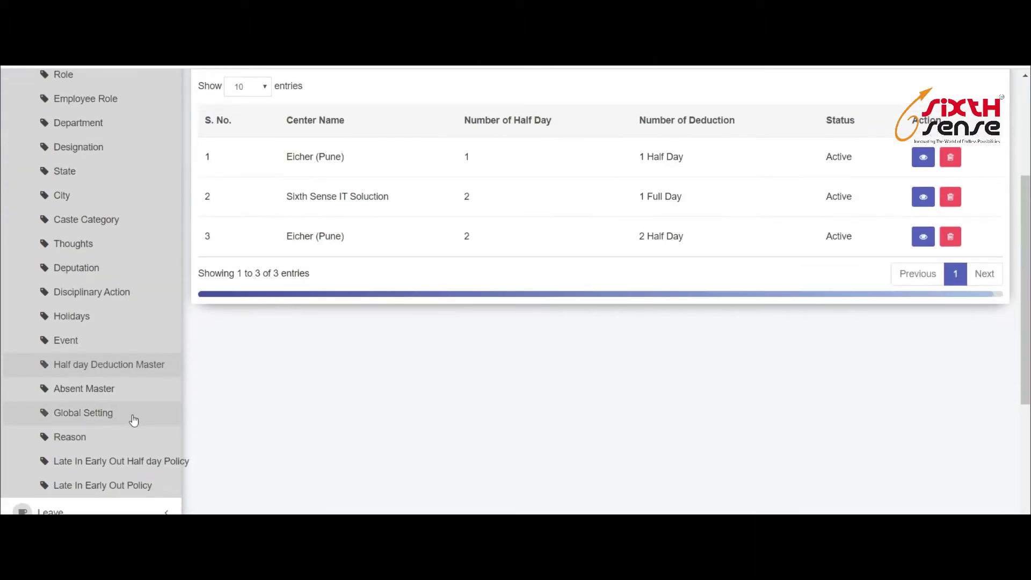
- View the Absent Master list and the Global Setting list in Settings
left_click(153, 390)
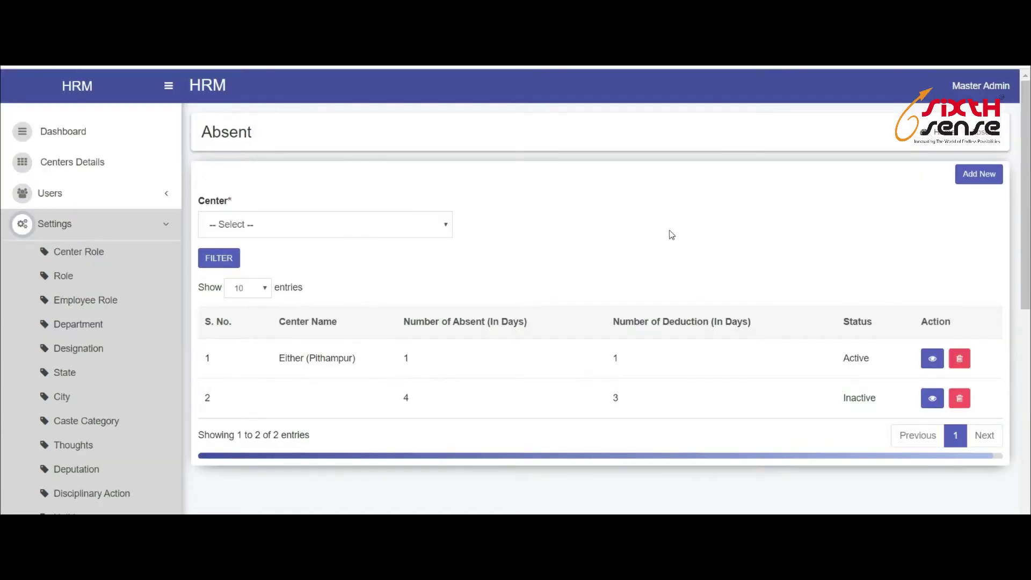
scroll(555, 336, "down", 4)
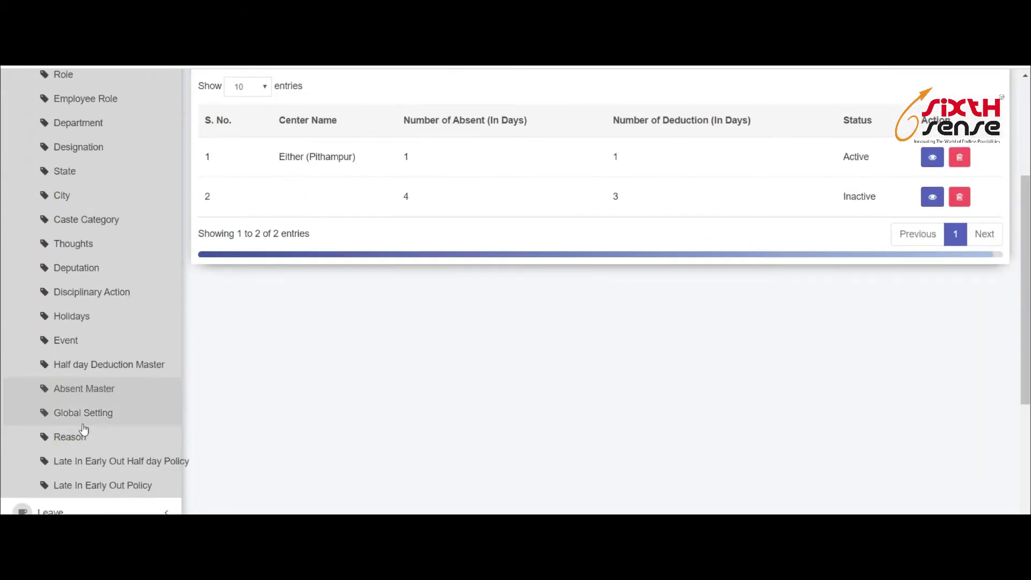
left_click(110, 417)
scroll(490, 313, "up", 5)
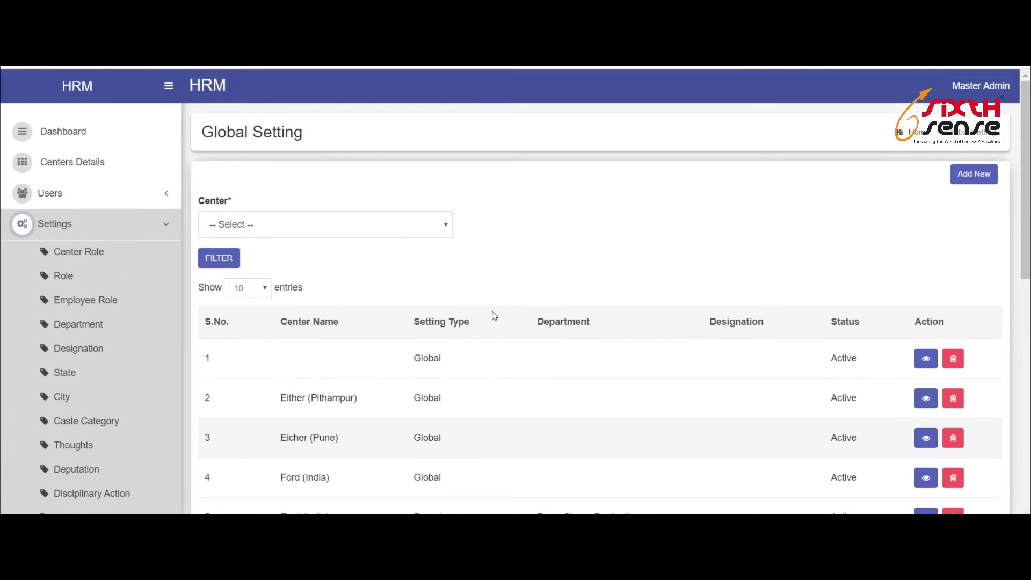
scroll(487, 376, "down", 3)
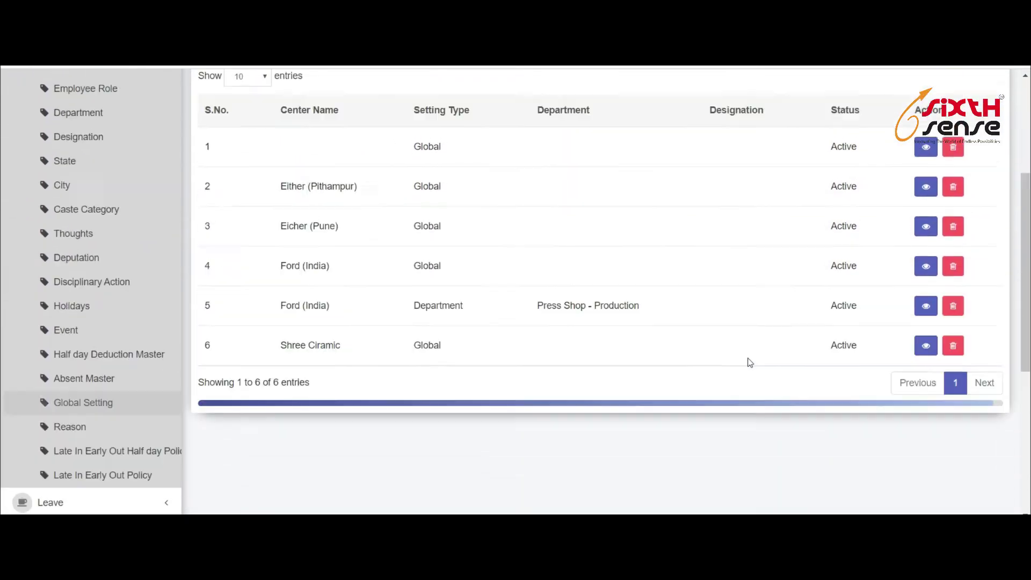
- Start a new global setting of type Department & Designation for the Press Shop - Quality department and the Engineer designation
scroll(743, 361, "up", 4)
left_click(969, 181)
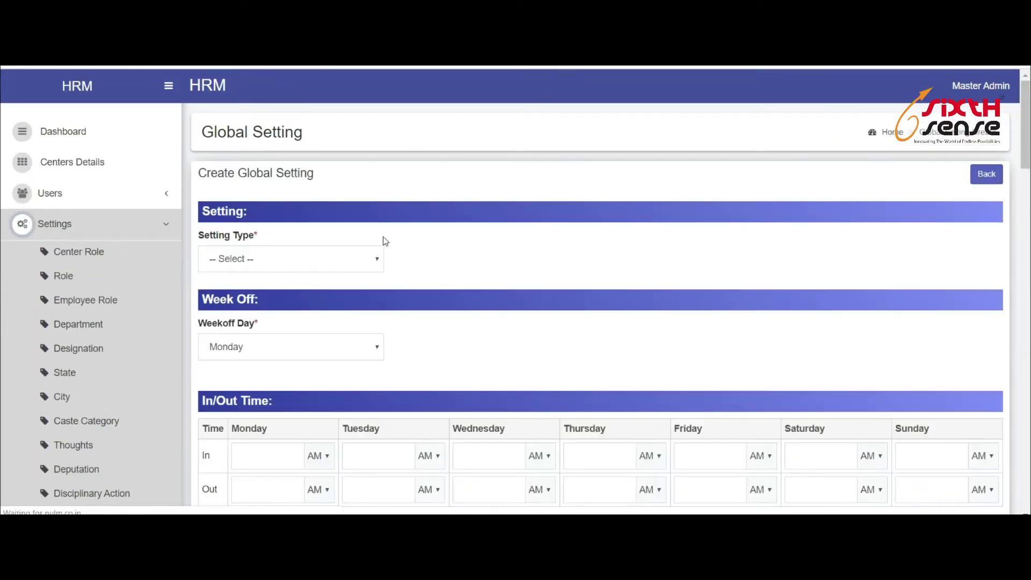
left_click(267, 267)
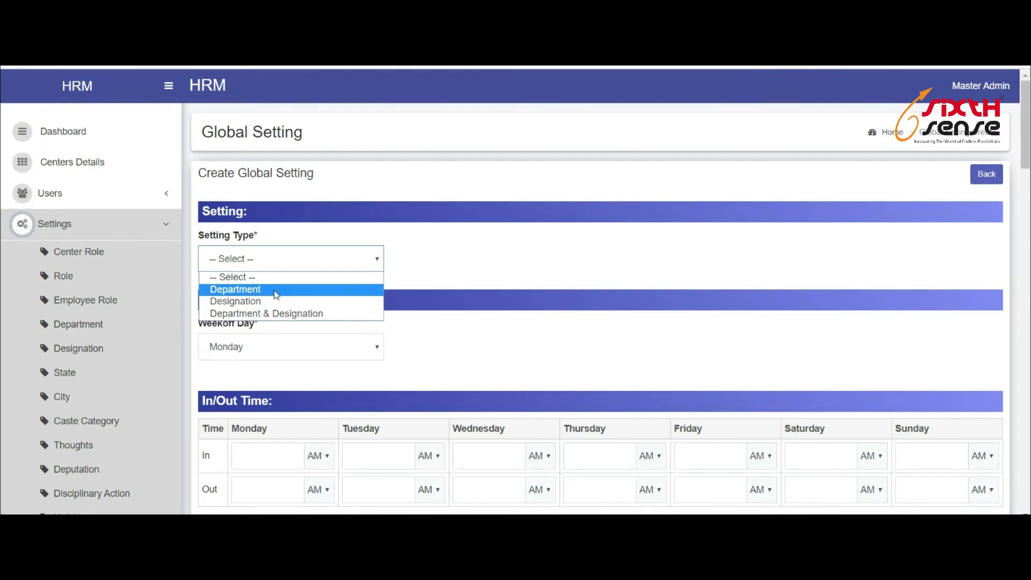
left_click(282, 314)
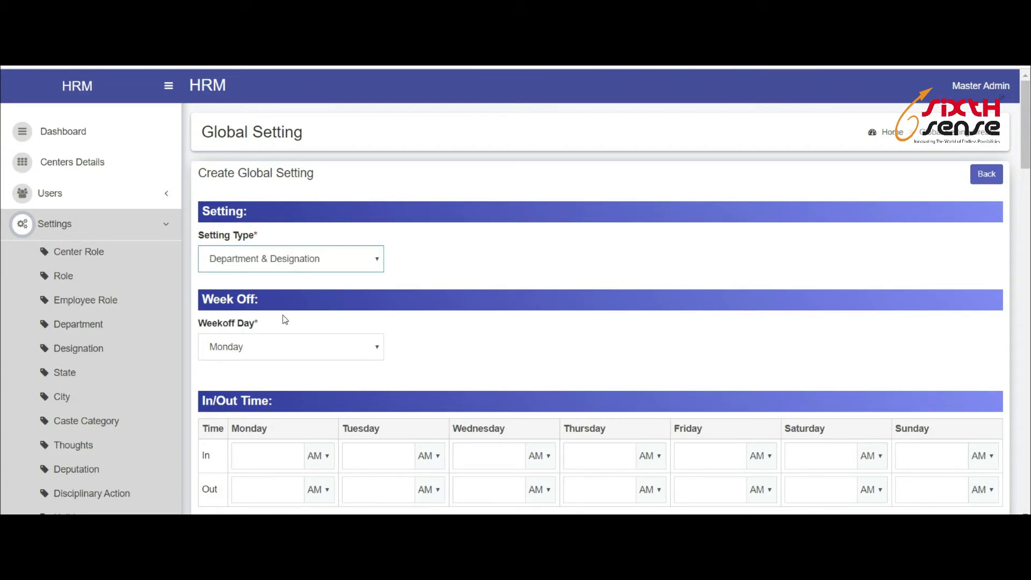
left_click(451, 258)
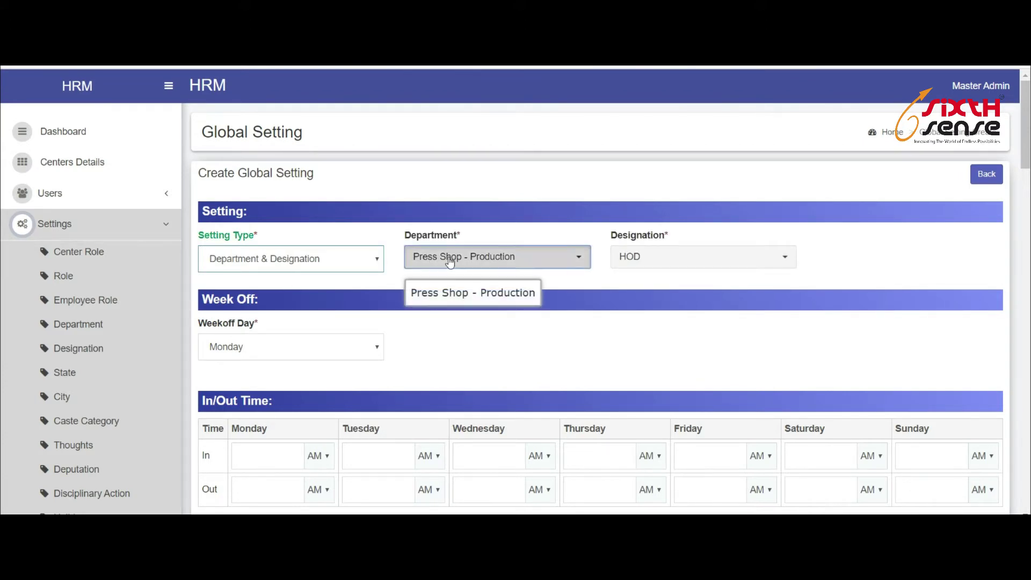
left_click(476, 335)
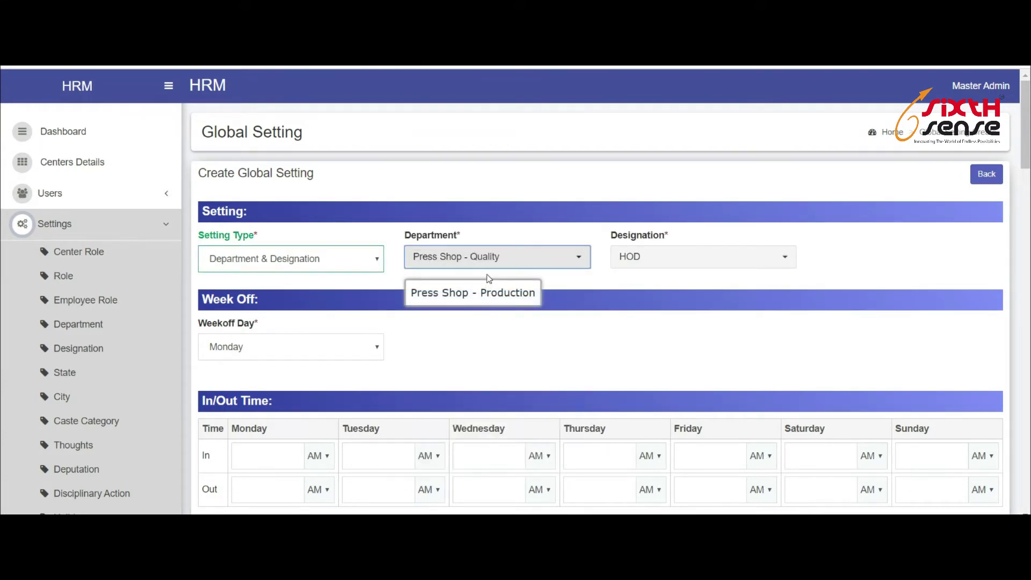
left_click(642, 260)
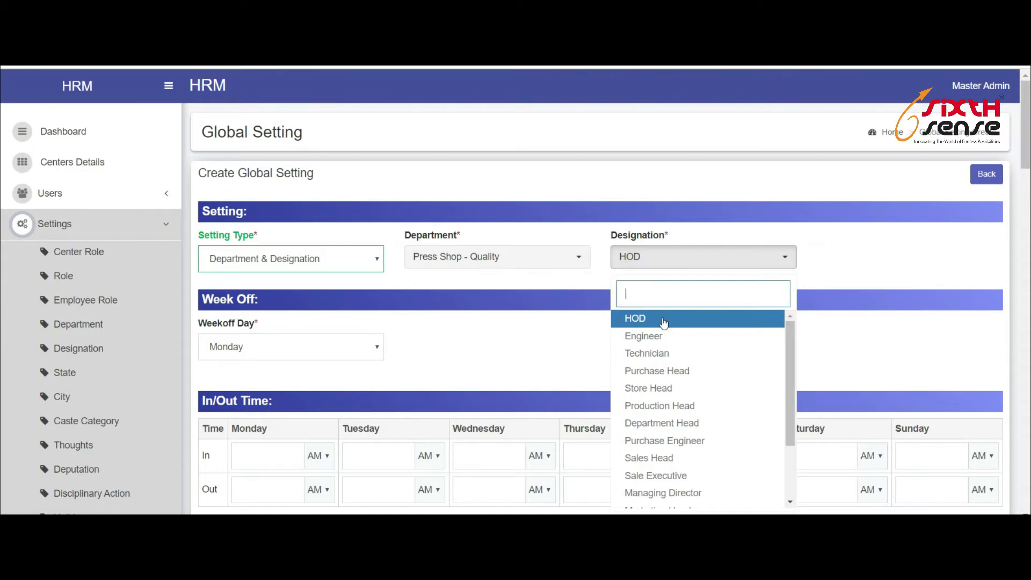
left_click(666, 336)
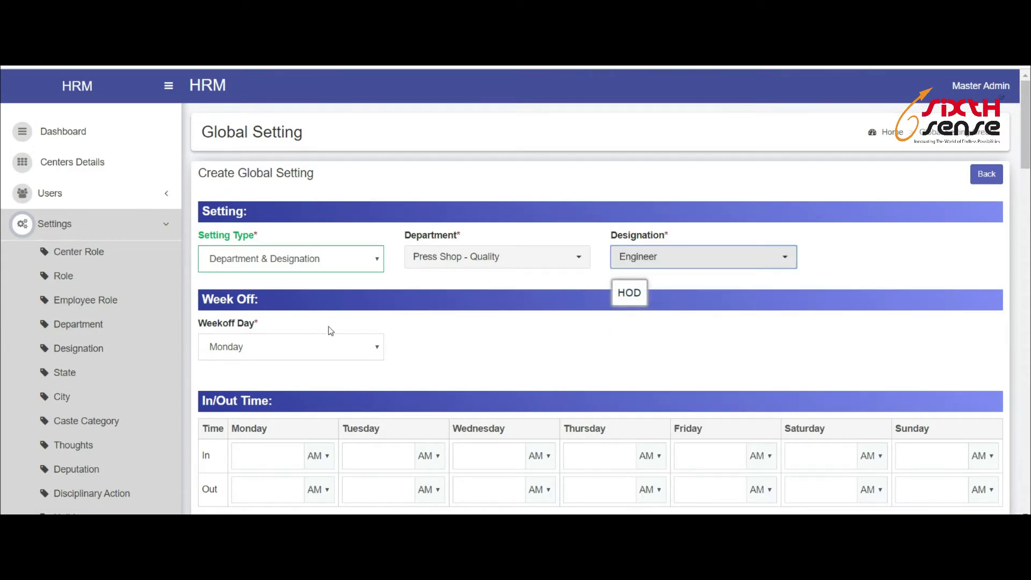
- Review the week off, in/out time and time scheduling sections and set Overtime Status to Yes
scroll(444, 340, "down", 1)
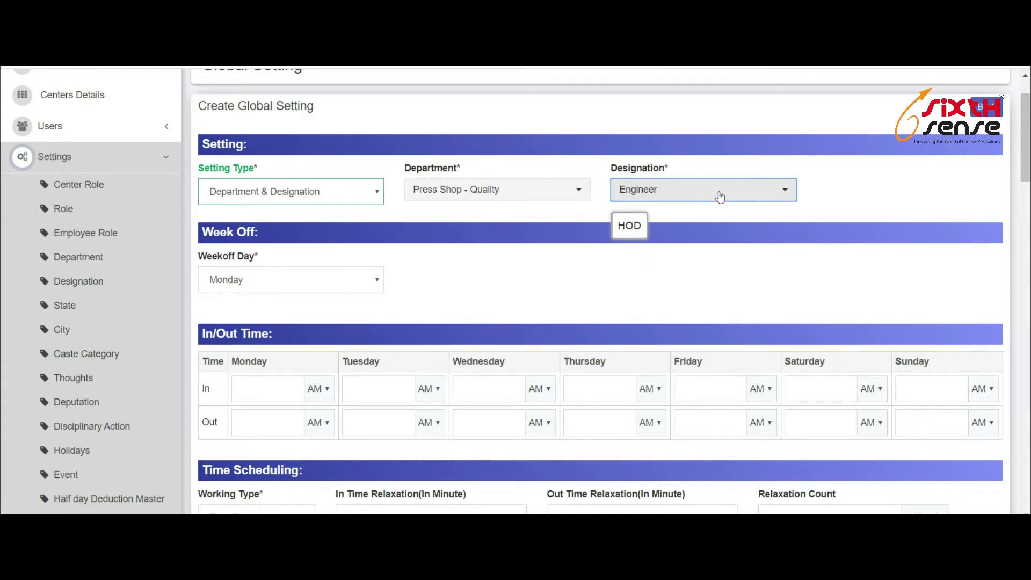
scroll(249, 311, "down", 1)
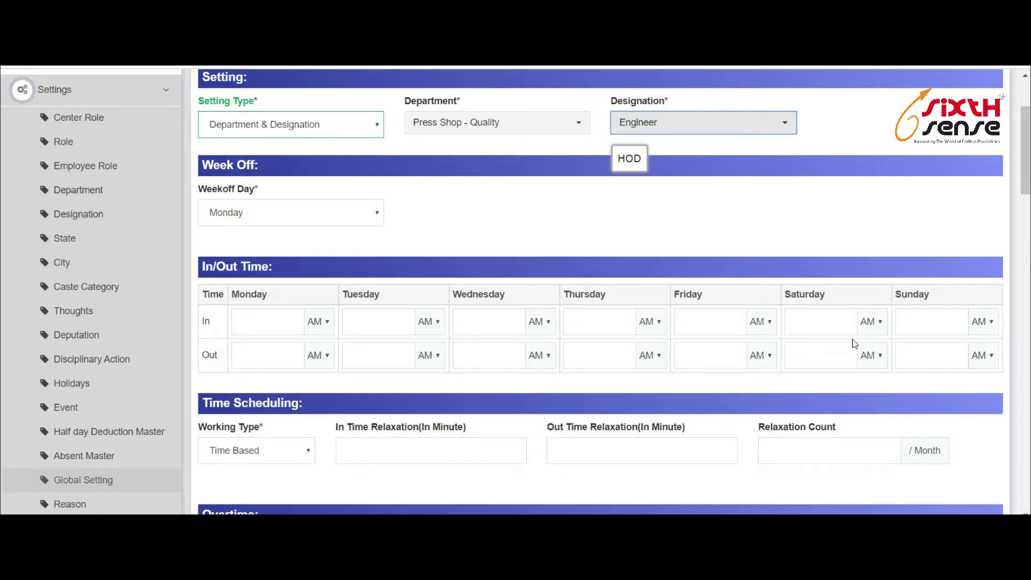
scroll(591, 344, "down", 1)
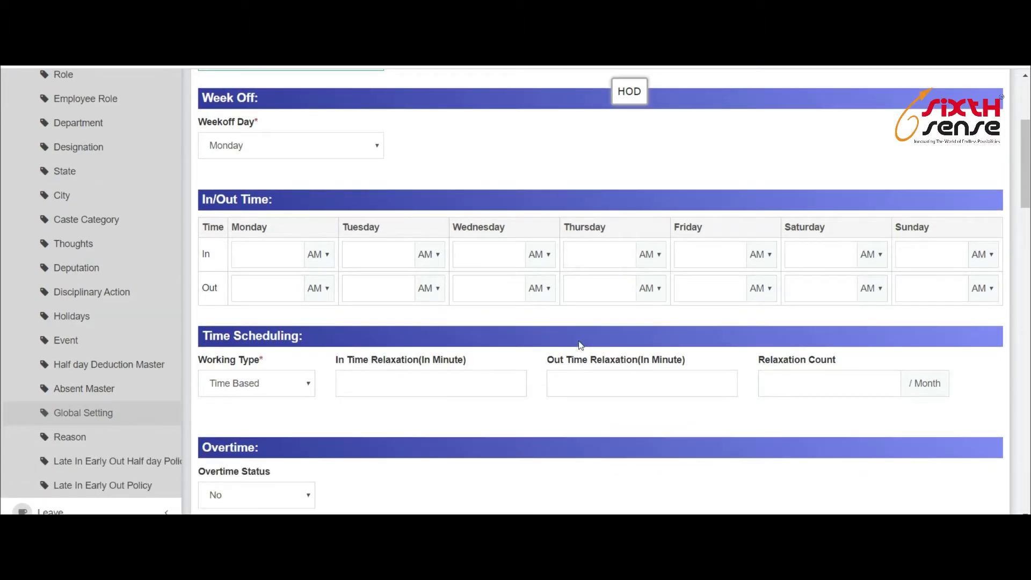
scroll(499, 387, "down", 1)
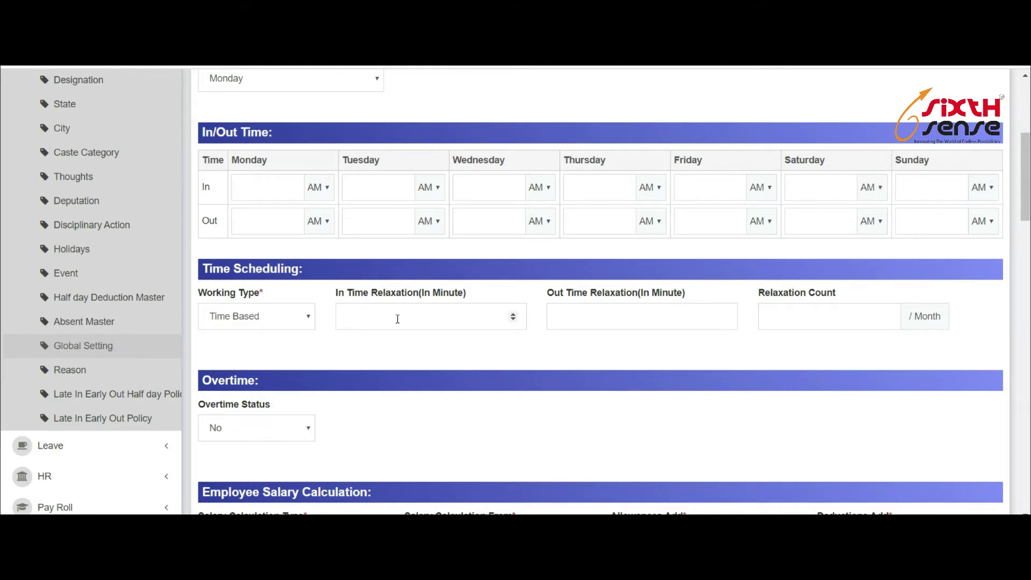
scroll(718, 345, "down", 1)
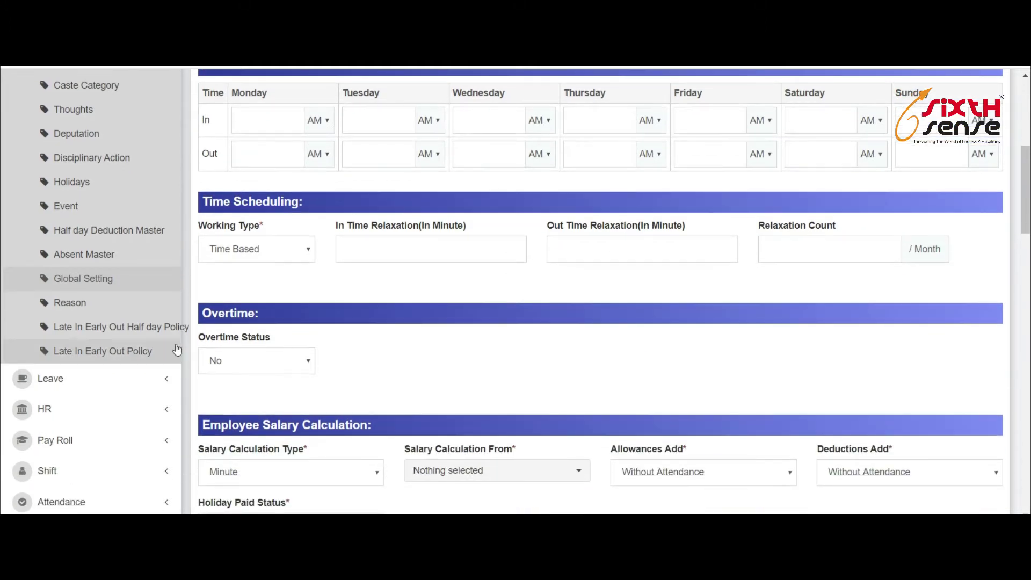
left_click(263, 365)
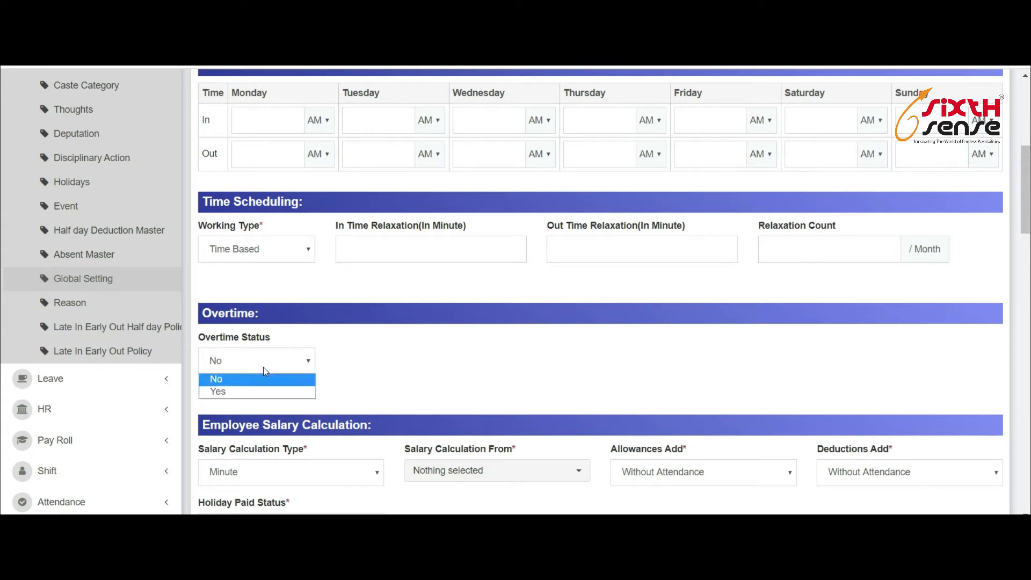
left_click(250, 396)
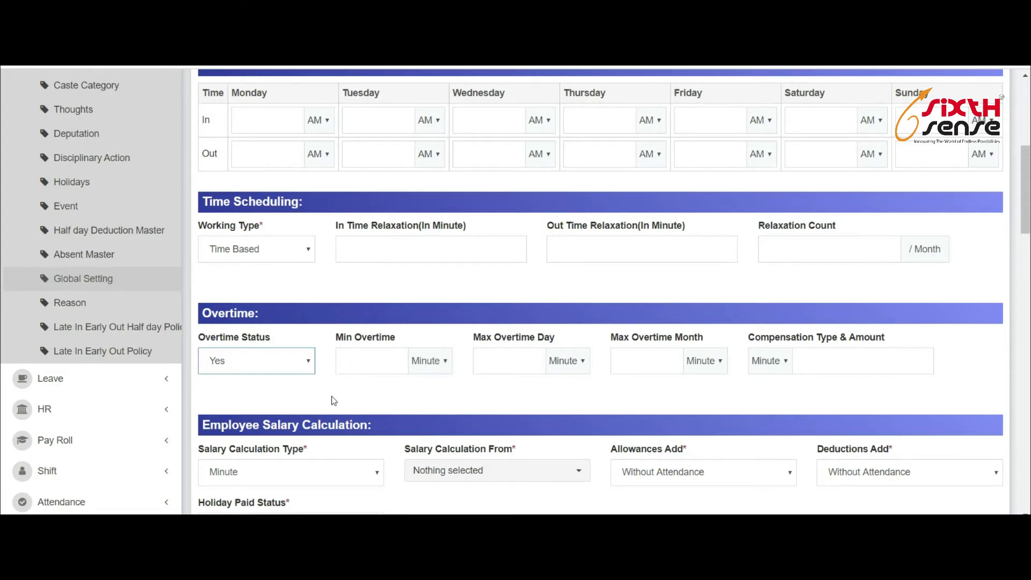
- Set the Salary Calculation Type to Monthly in the Employee Salary Calculation section
scroll(417, 285, "down", 1)
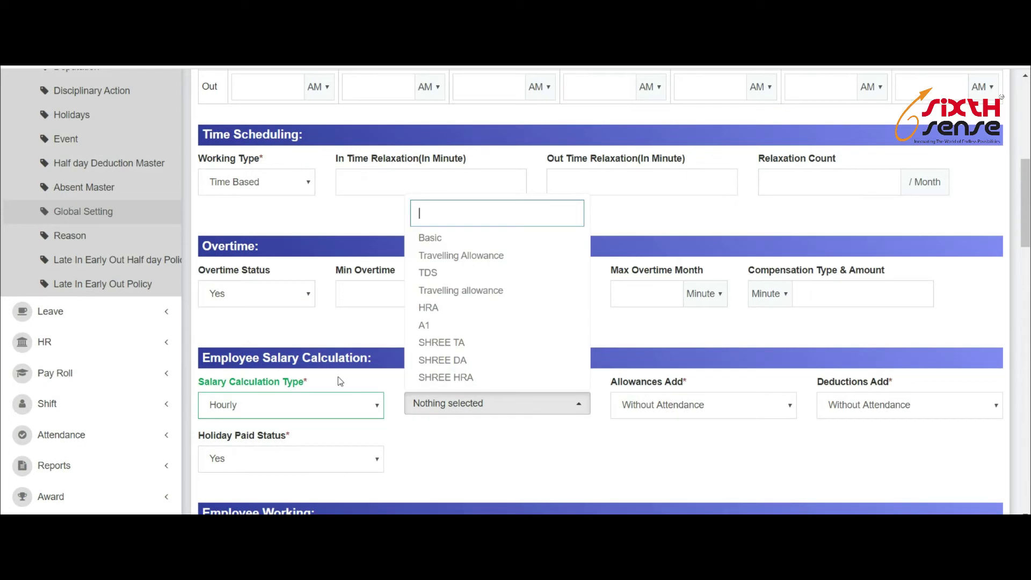
left_click(444, 430)
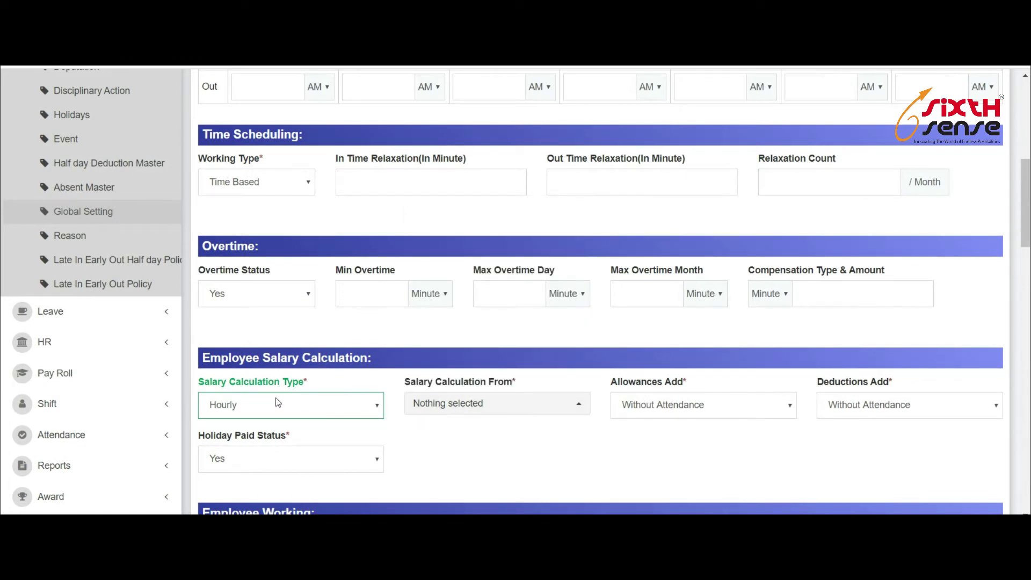
left_click(246, 407)
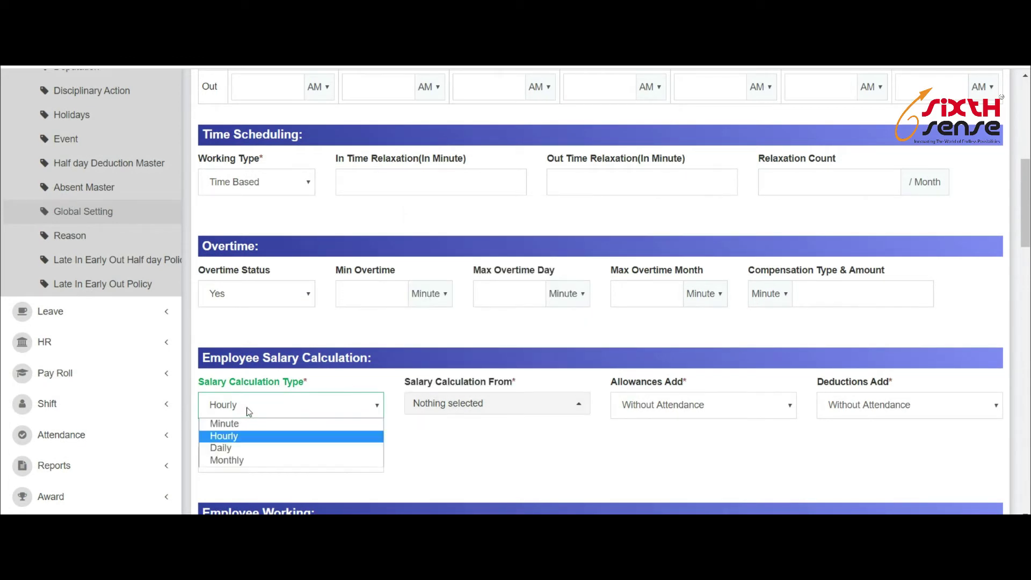
left_click(245, 459)
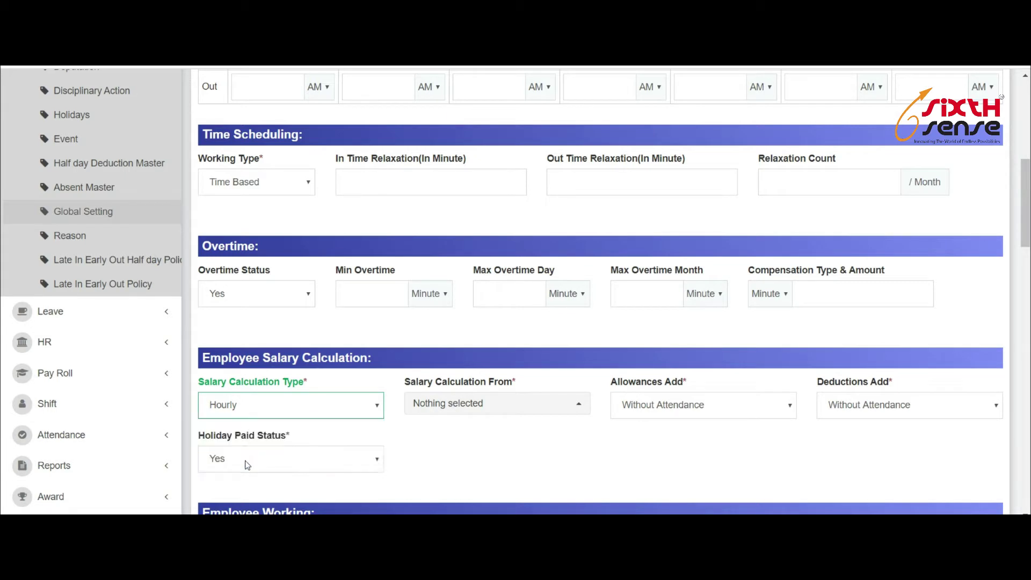
left_click(457, 411)
left_click(414, 433)
scroll(509, 417, "up", 3)
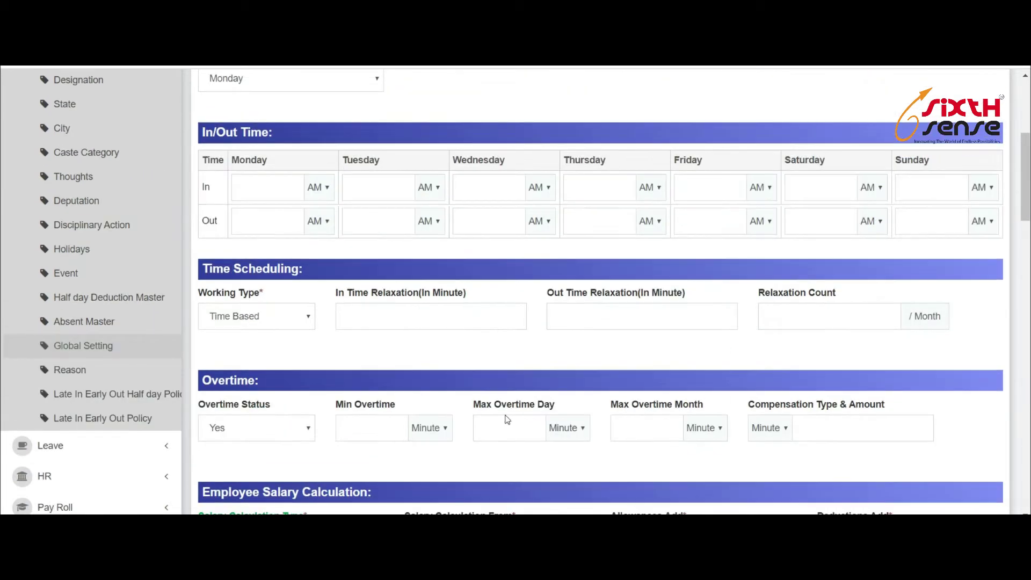
scroll(552, 395, "down", 3)
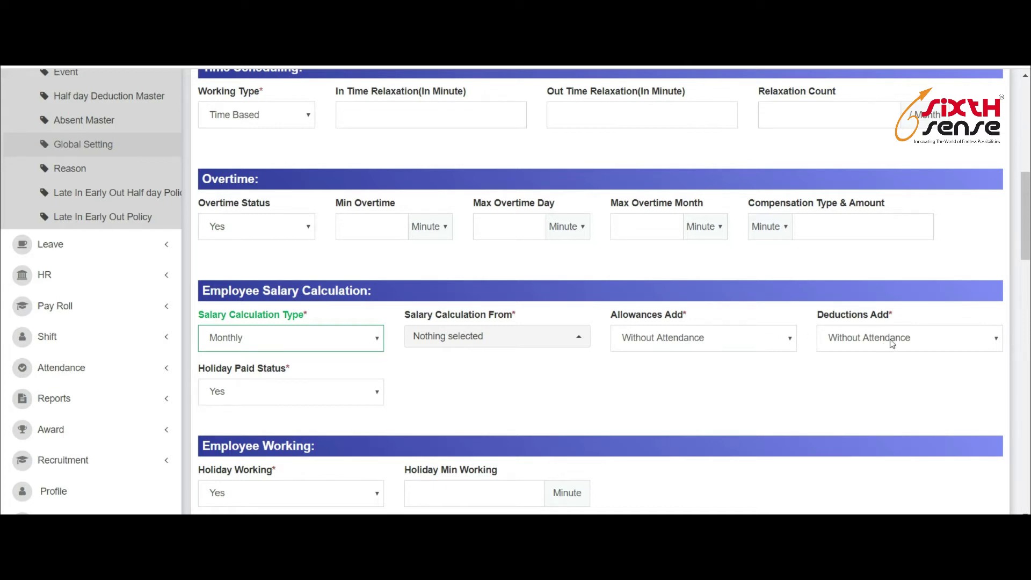
- Set both Deductions Add and Allowances Add to With Attendance for the employee salary calculation
scroll(720, 359, "down", 2)
left_click(916, 203)
left_click(894, 233)
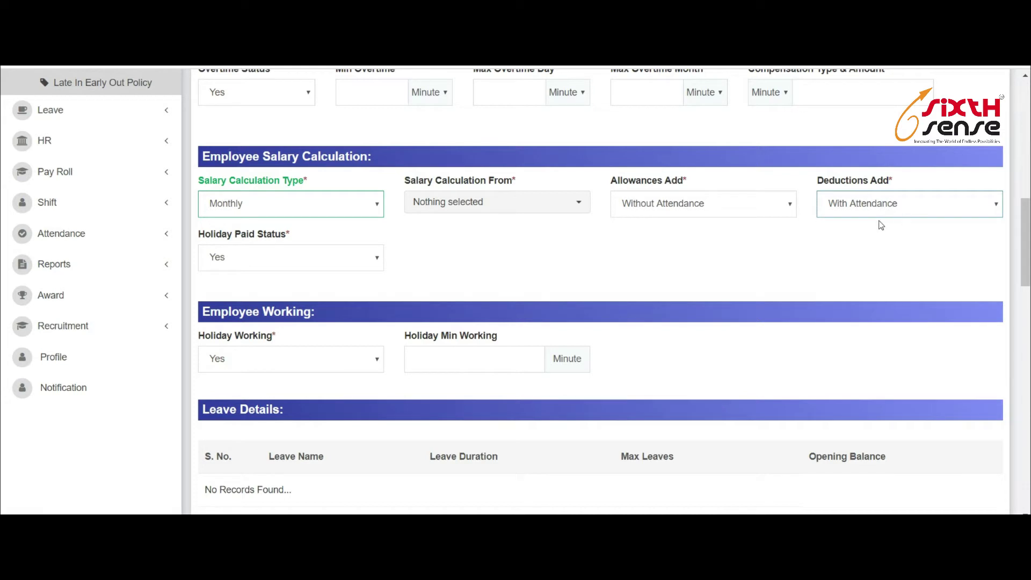
left_click(679, 209)
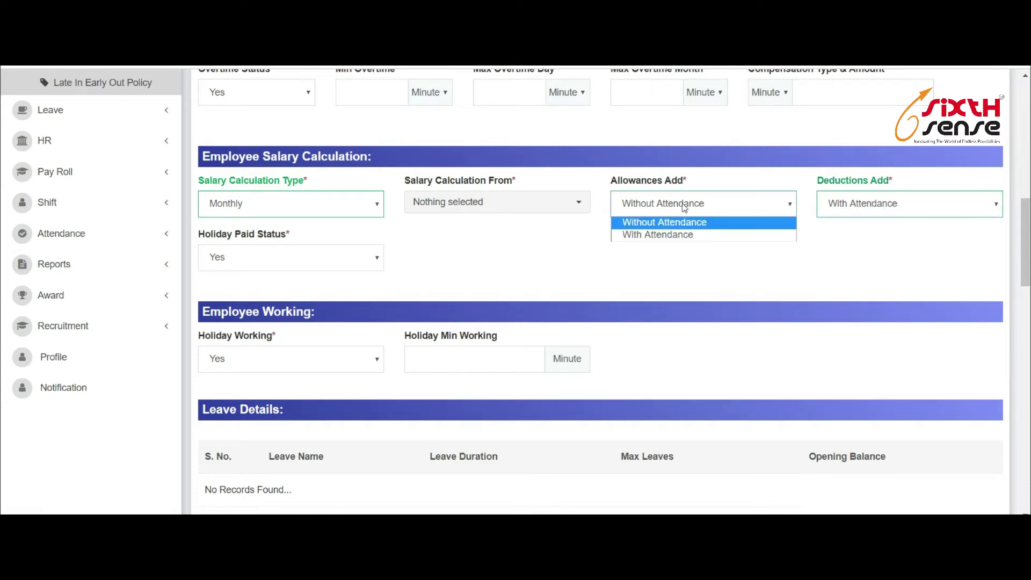
left_click(677, 235)
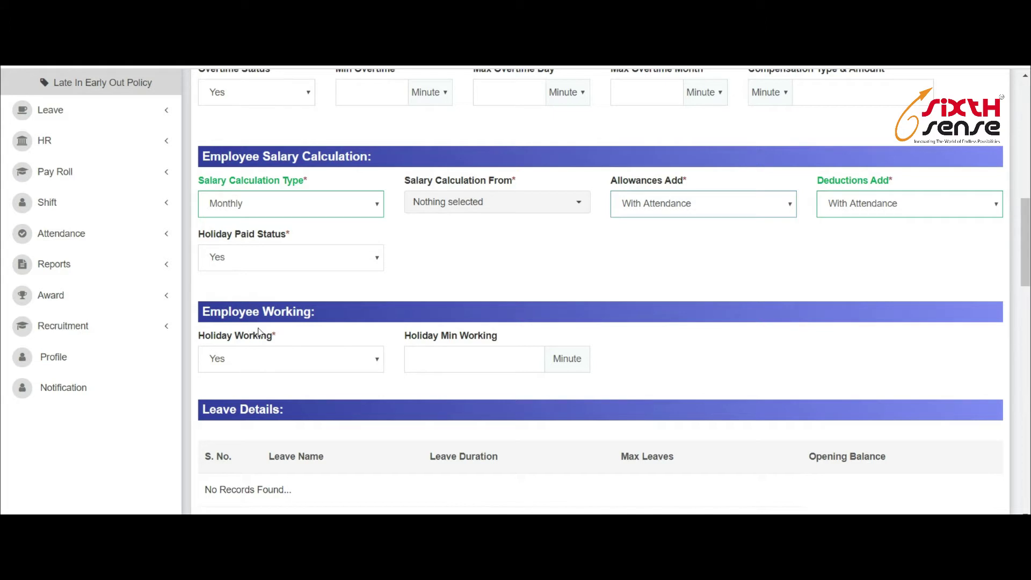
- Keep Holiday Working set to Yes and enable the first HRA and Travelling Allowance rows in the Allowances Details section
left_click(261, 364)
left_click(262, 366)
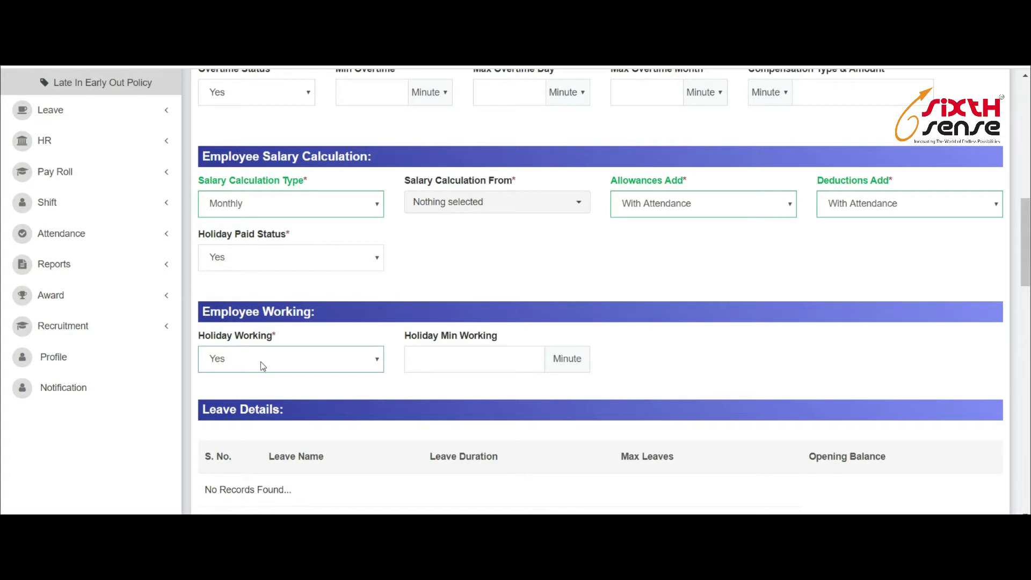
scroll(560, 383, "down", 2)
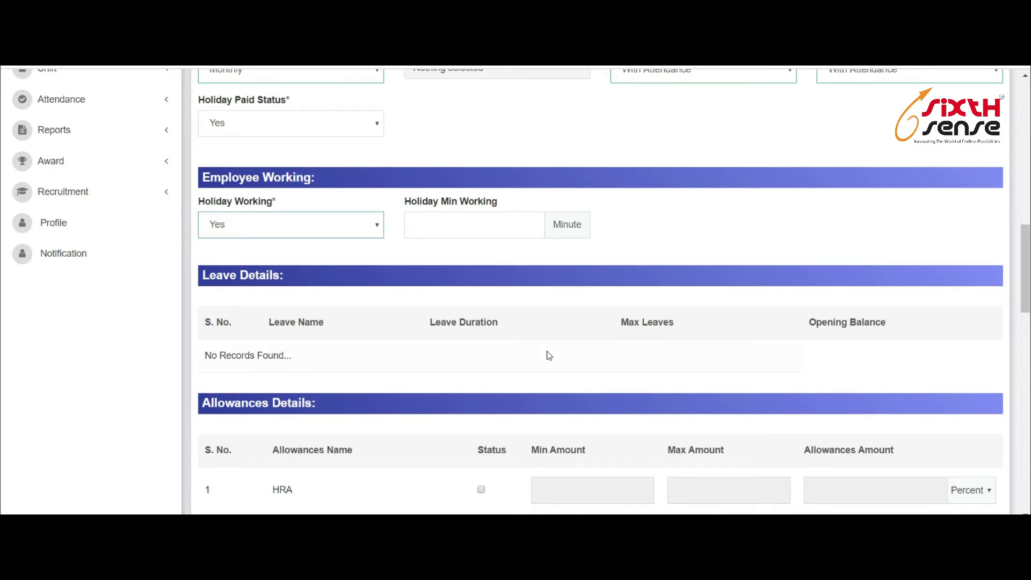
scroll(666, 341, "down", 2)
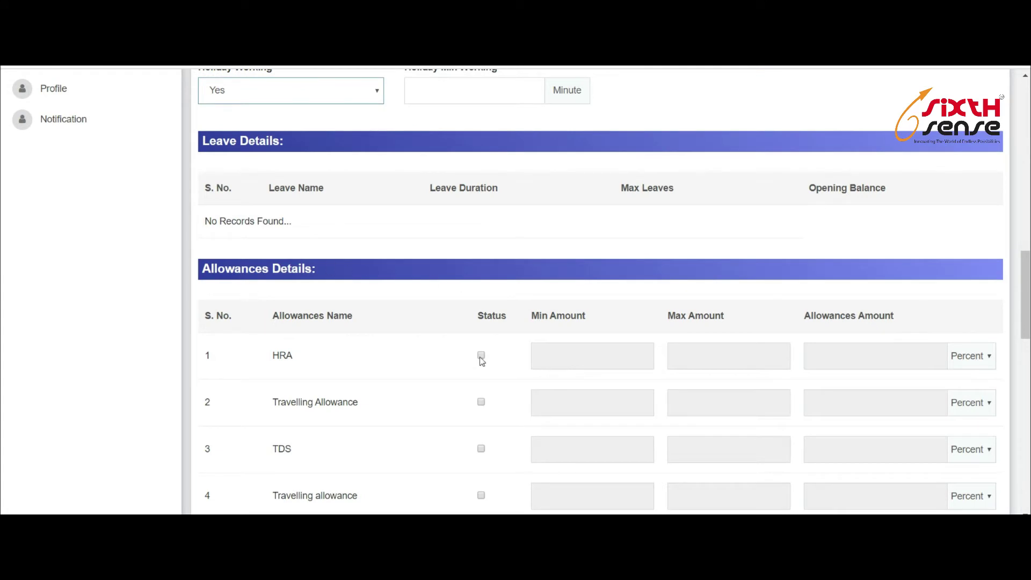
scroll(428, 339, "down", 1)
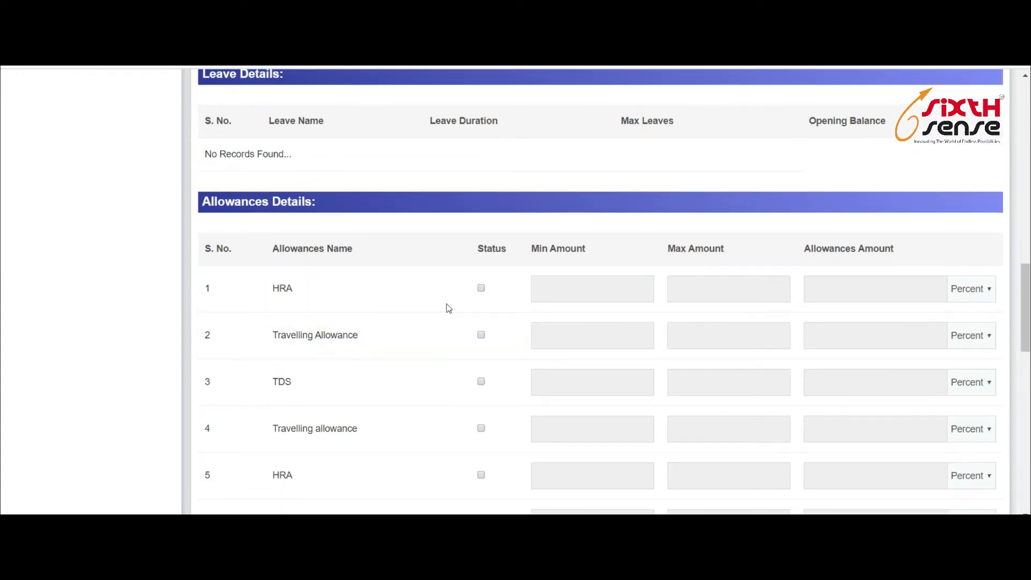
left_click(482, 289)
left_click(481, 335)
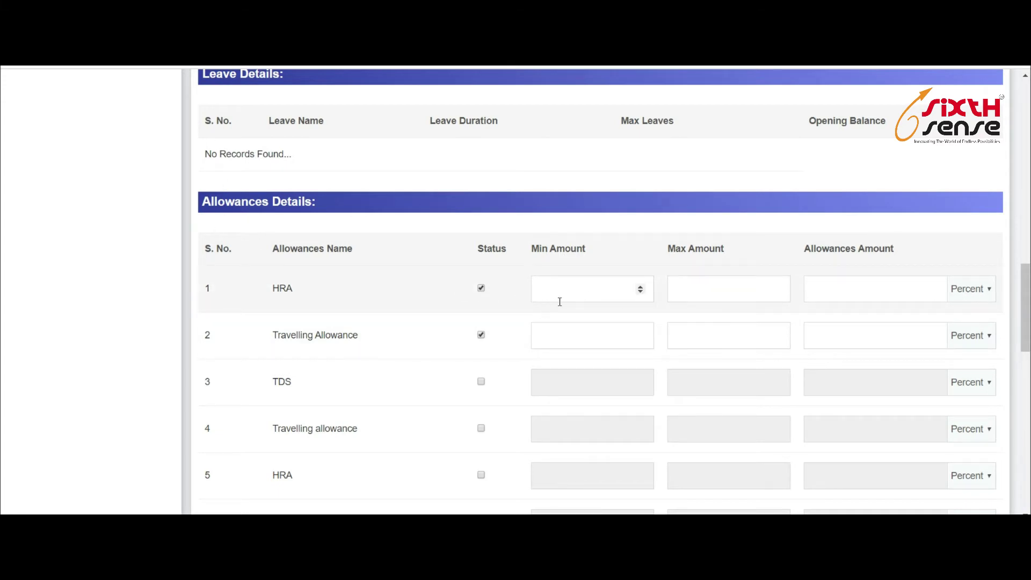
- Enable the first PF entry in Deduction Details, with Deduction From Type set to All and Deduction From set to Total Gross
scroll(361, 395, "down", 10)
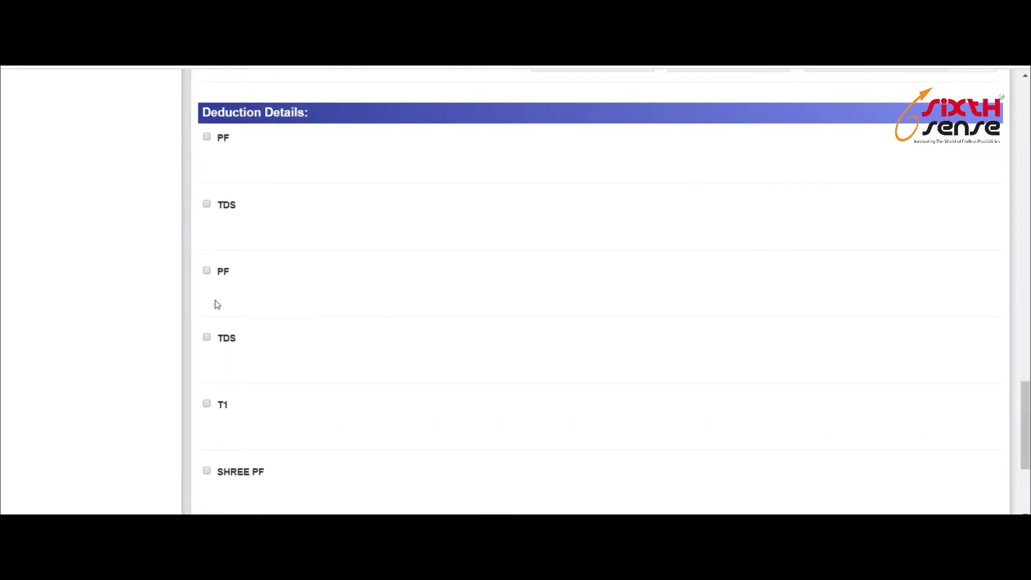
scroll(238, 374, "down", 3)
scroll(223, 265, "up", 5)
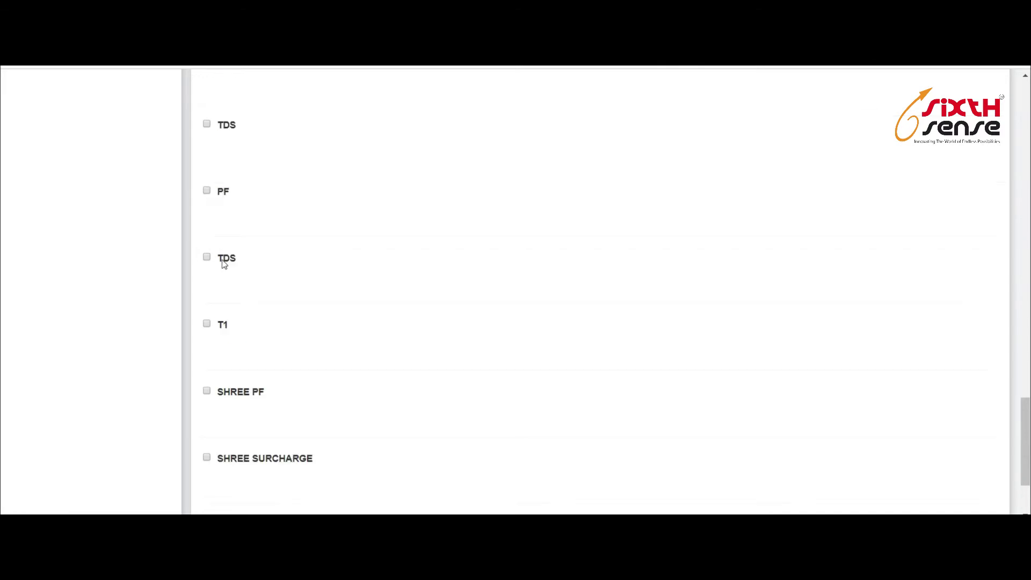
left_click(207, 272)
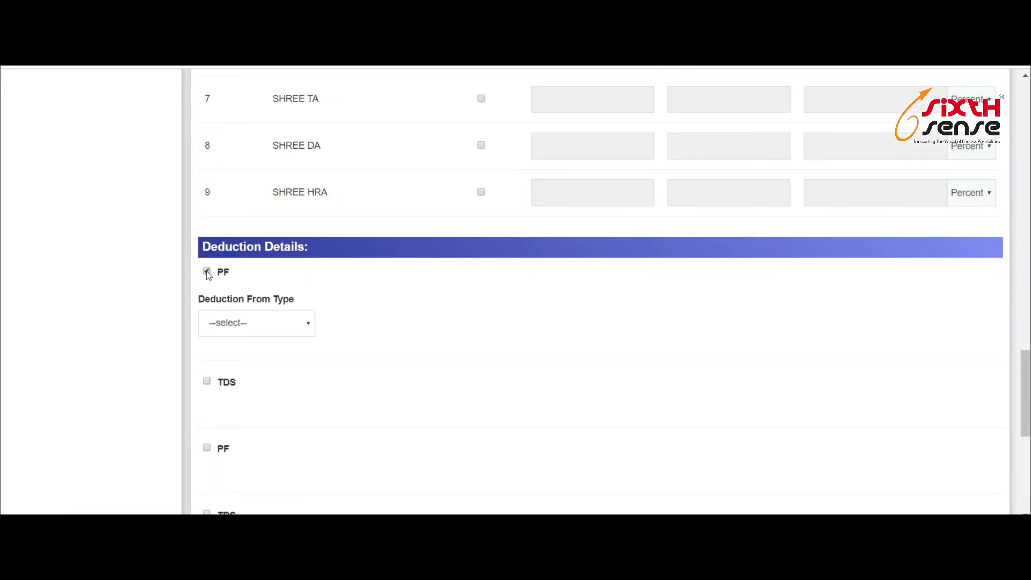
left_click(234, 324)
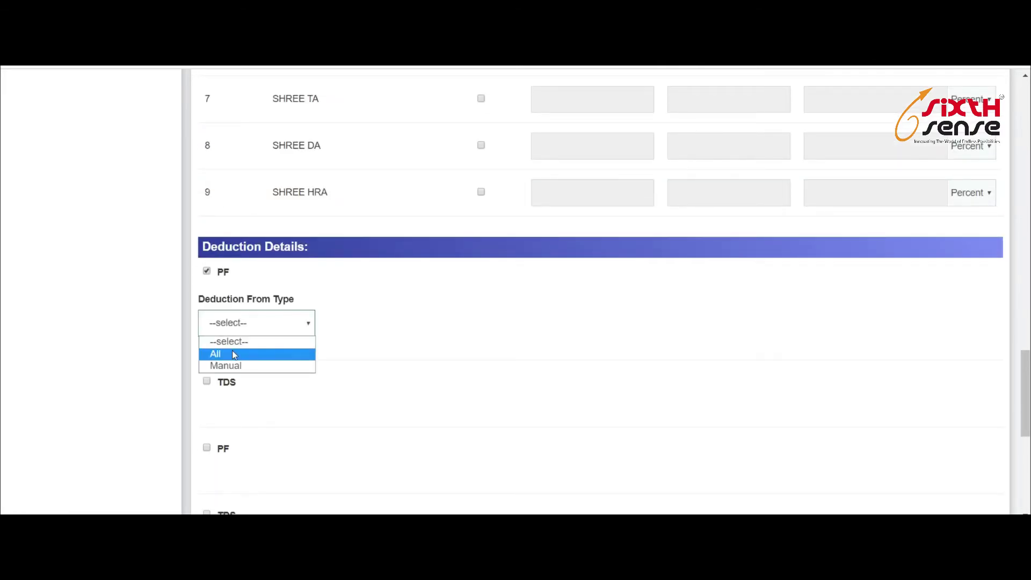
left_click(256, 355)
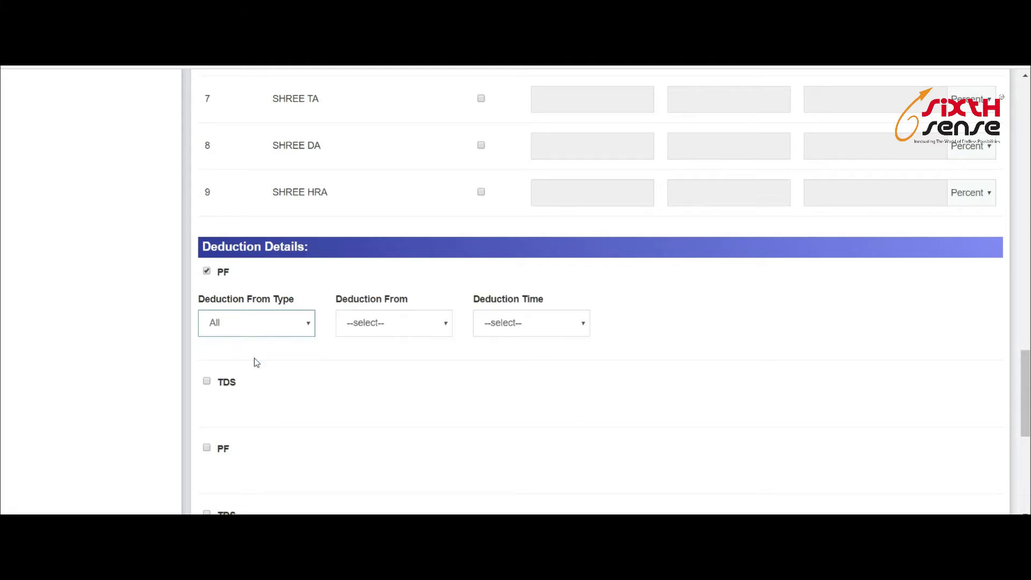
left_click(383, 329)
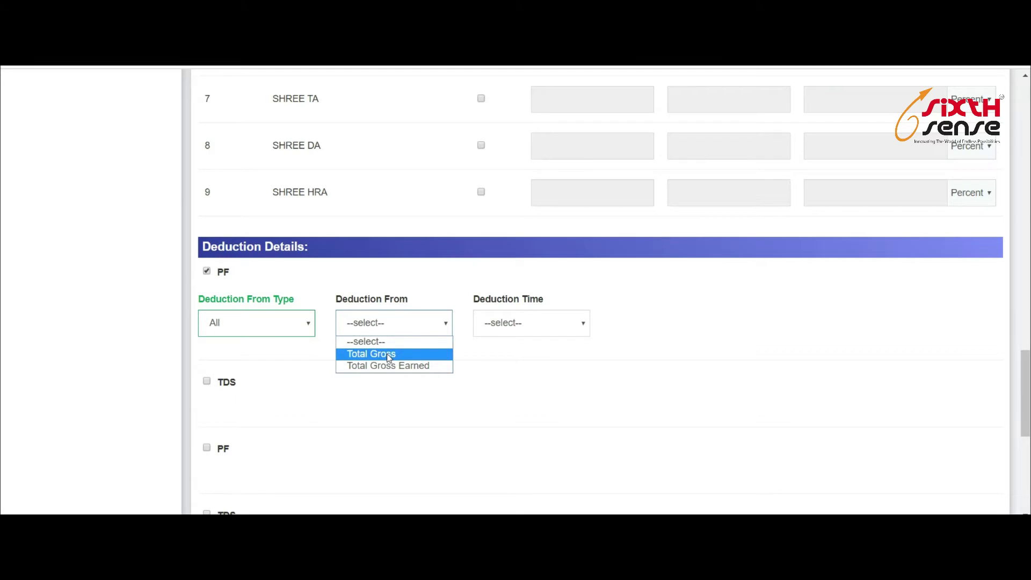
left_click(392, 354)
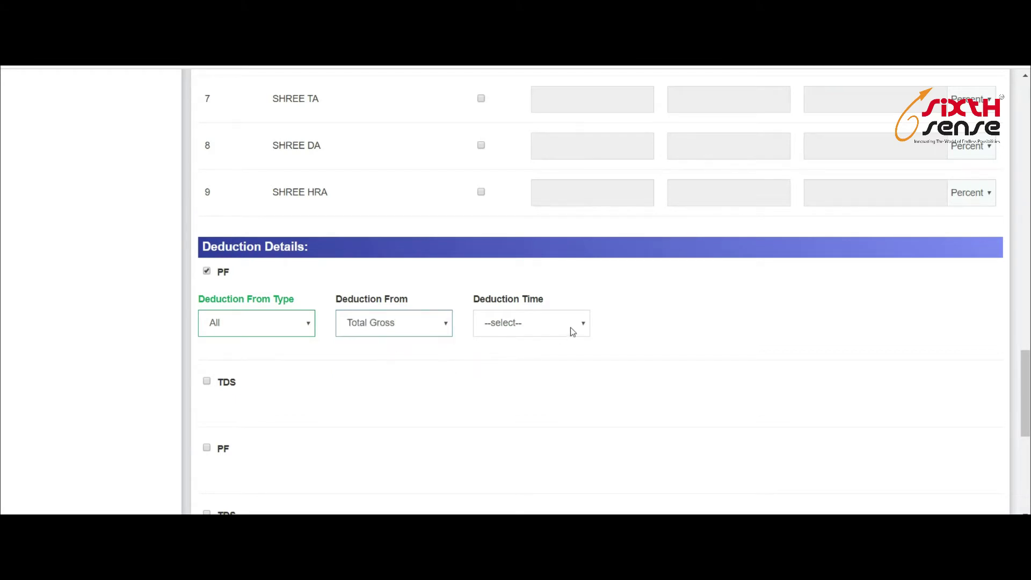
- Set the PF deduction's Deduction Time to Monthly and its Amount Type to Percent
left_click(570, 329)
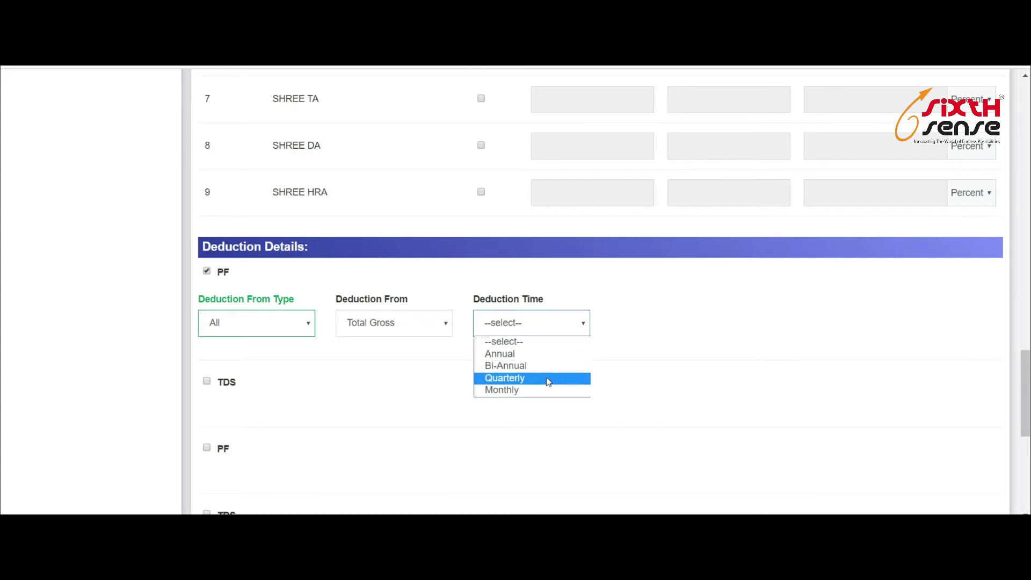
left_click(540, 396)
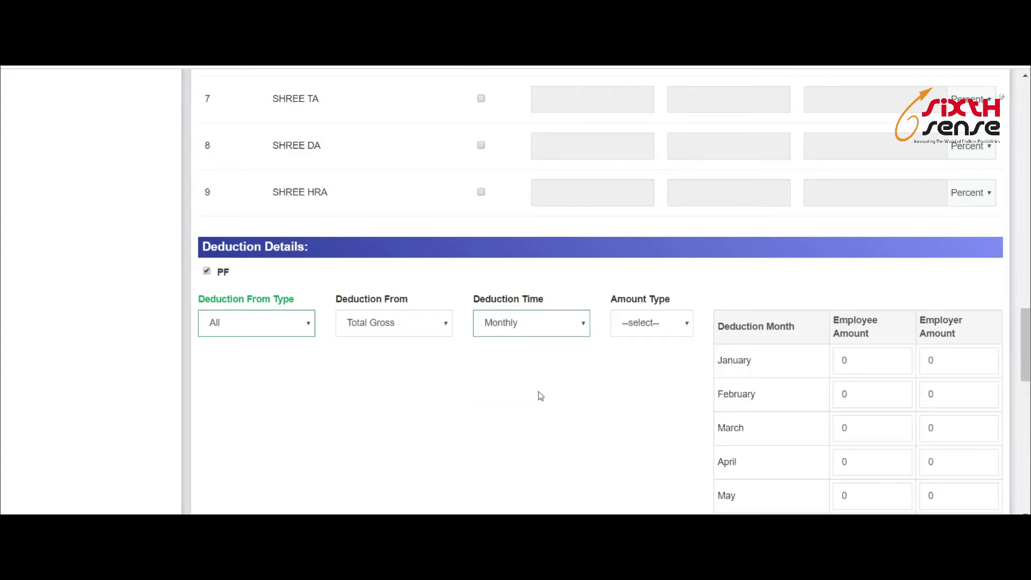
left_click(633, 325)
left_click(661, 355)
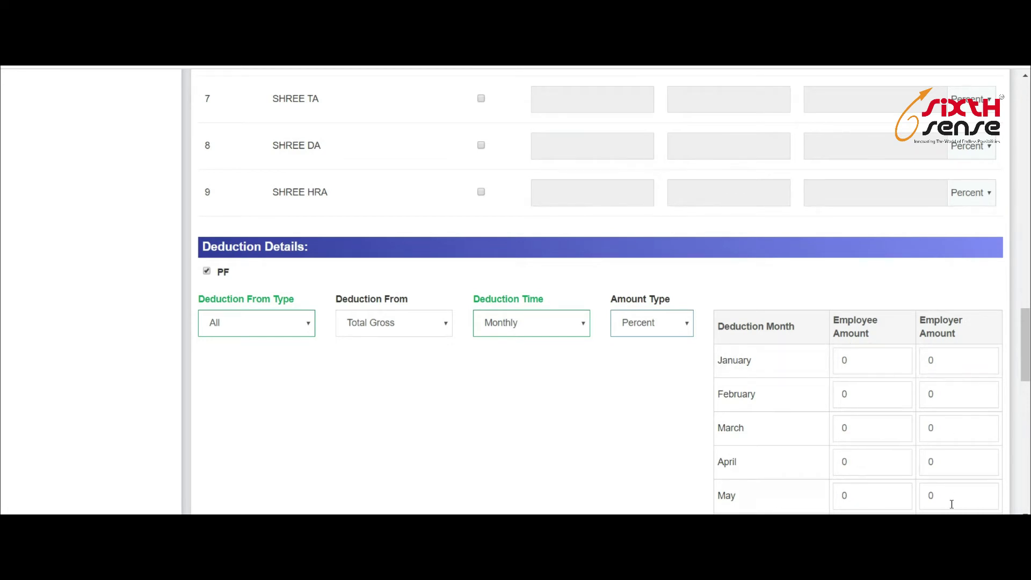
- Review the PF monthly amount table, the remaining deduction entries and the Salary Calculation From field of the global setting form
scroll(899, 361, "down", 2)
scroll(821, 182, "down", 6)
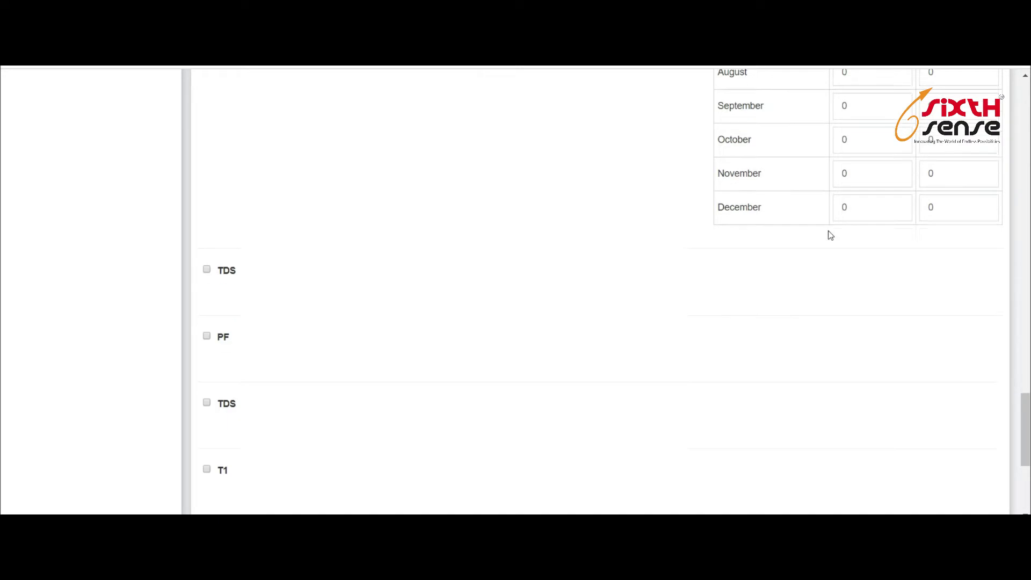
scroll(500, 344, "up", 8)
scroll(492, 331, "down", 3)
scroll(605, 255, "up", 3)
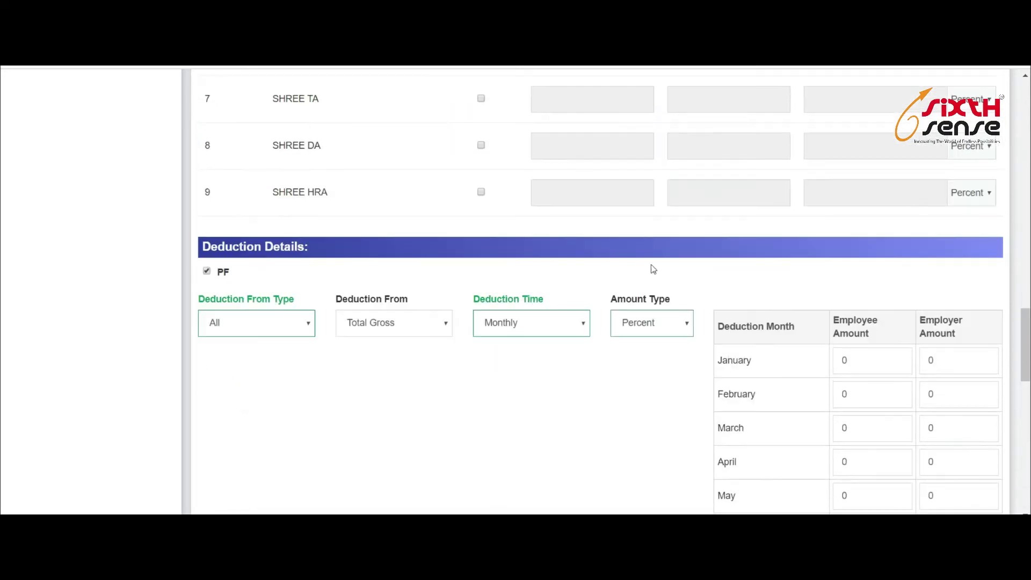
scroll(554, 327, "down", 5)
scroll(462, 349, "down", 3)
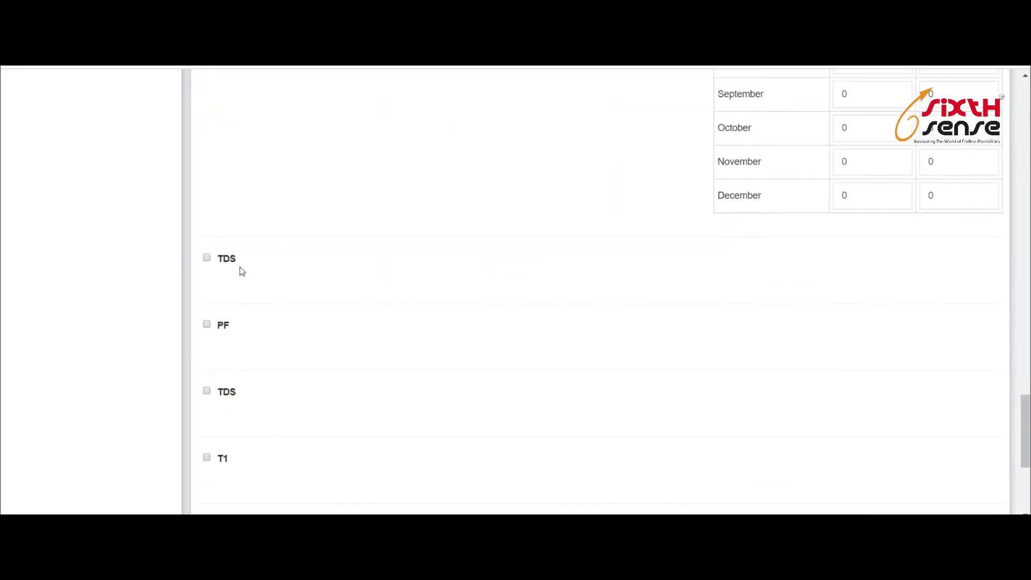
scroll(624, 350, "up", 8)
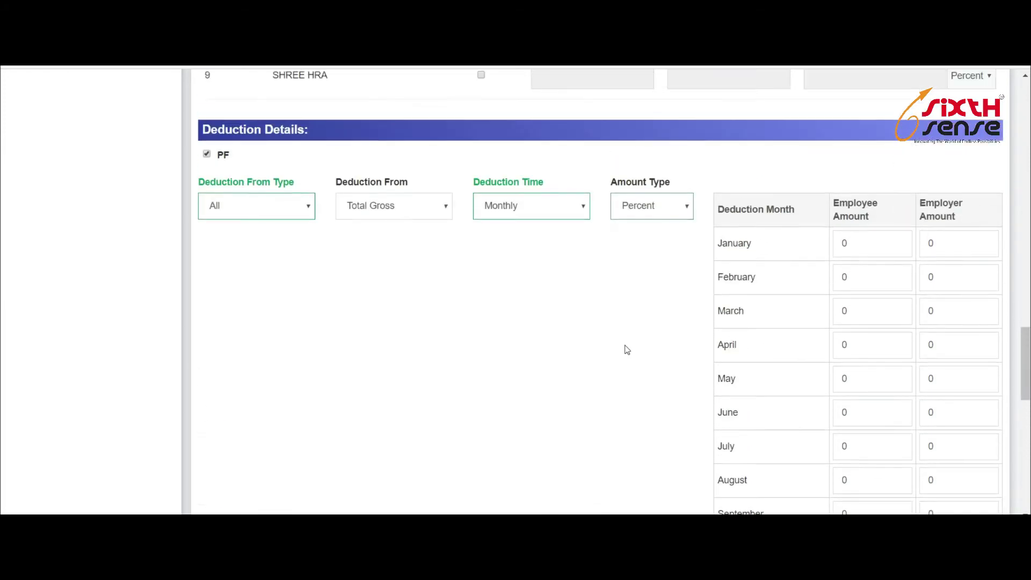
scroll(557, 356, "down", 15)
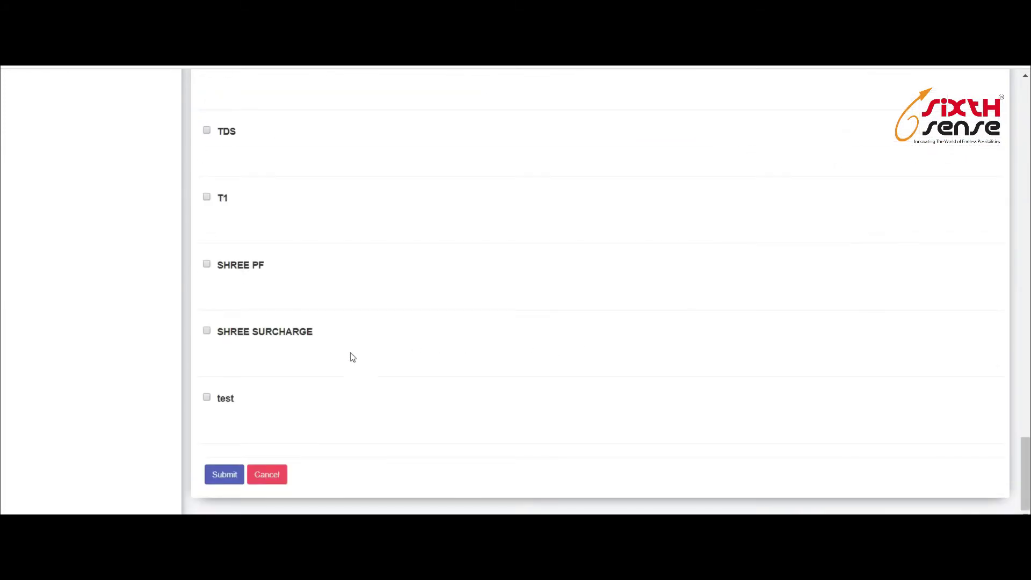
scroll(572, 348, "up", 20)
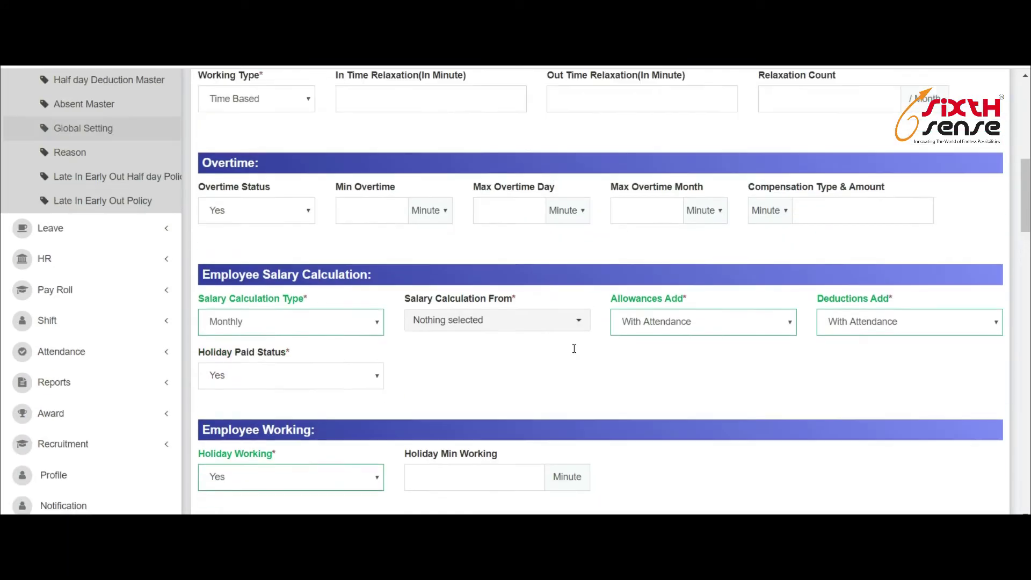
scroll(574, 349, "up", 1)
left_click(574, 348)
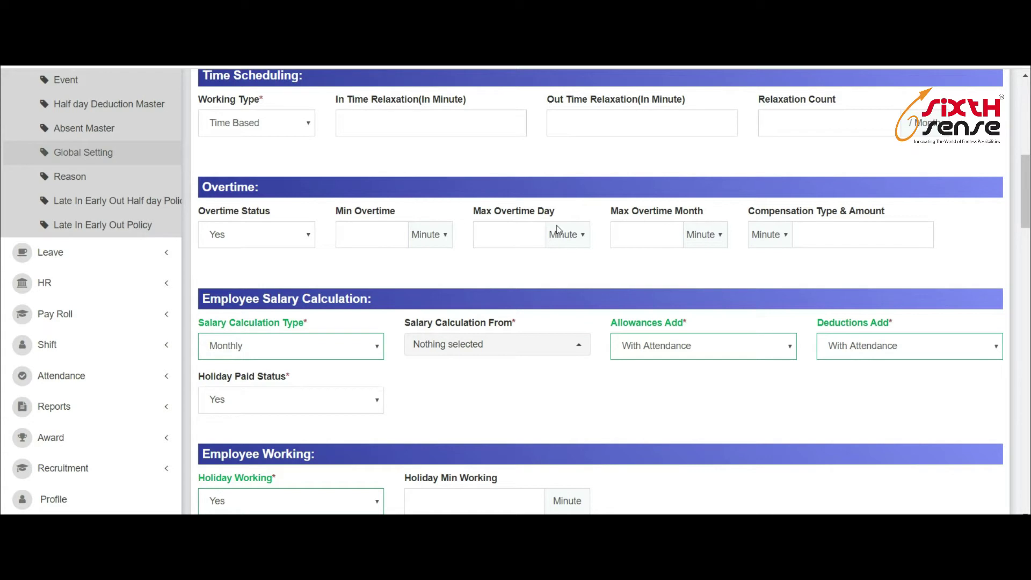
- Open the Reason master list under Settings and review its entries
left_click(68, 179)
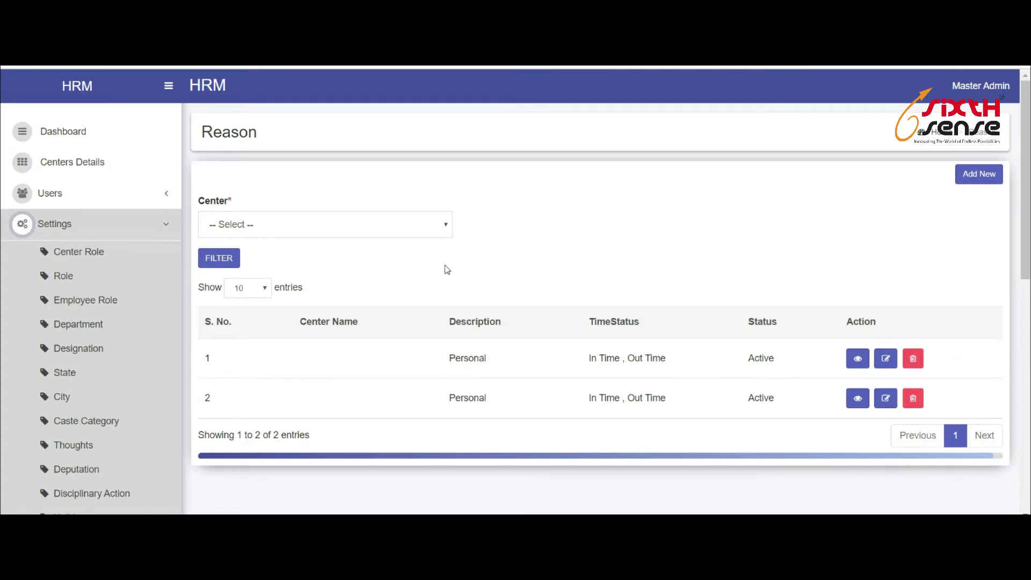
scroll(390, 297, "down", 4)
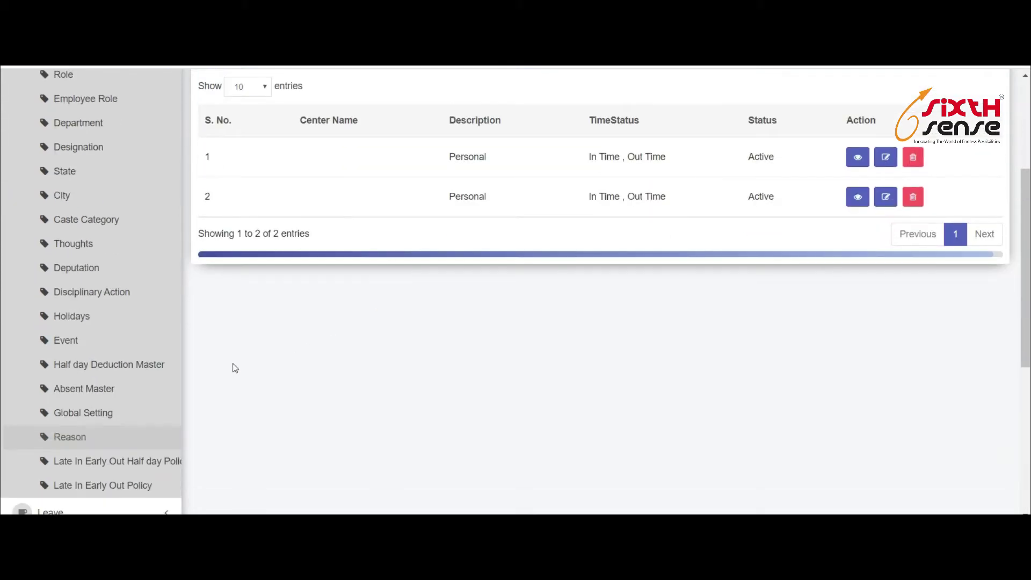
scroll(271, 306, "down", 3)
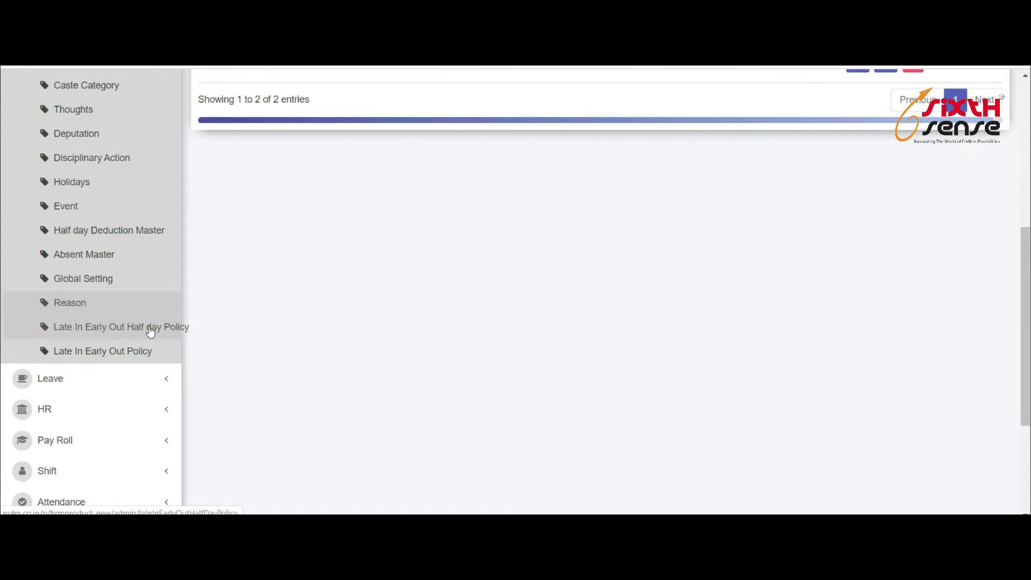
- Open the Late In Early Out Half Day Policy list and review the policies of each center
left_click(151, 331)
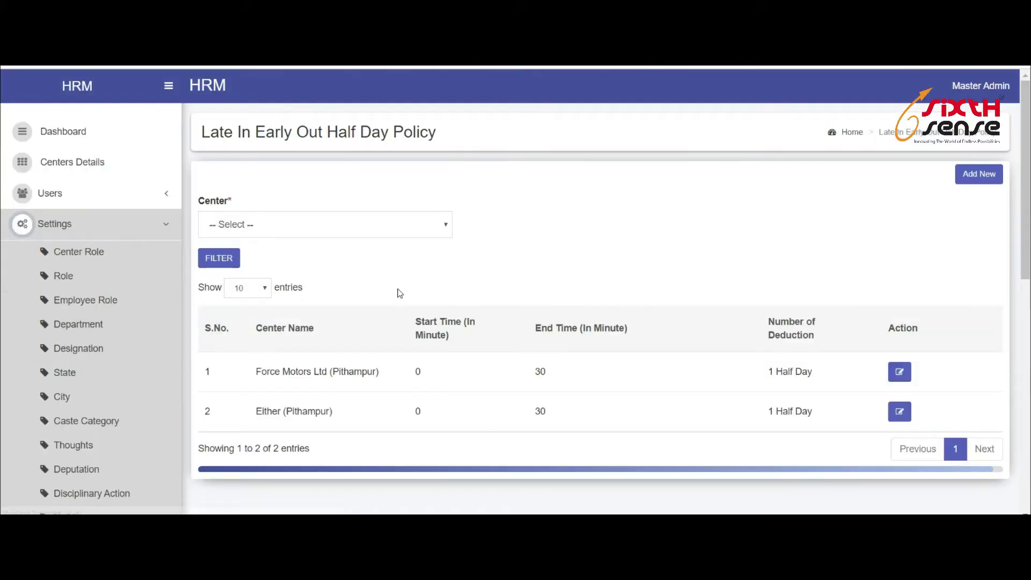
scroll(365, 307, "down", 3)
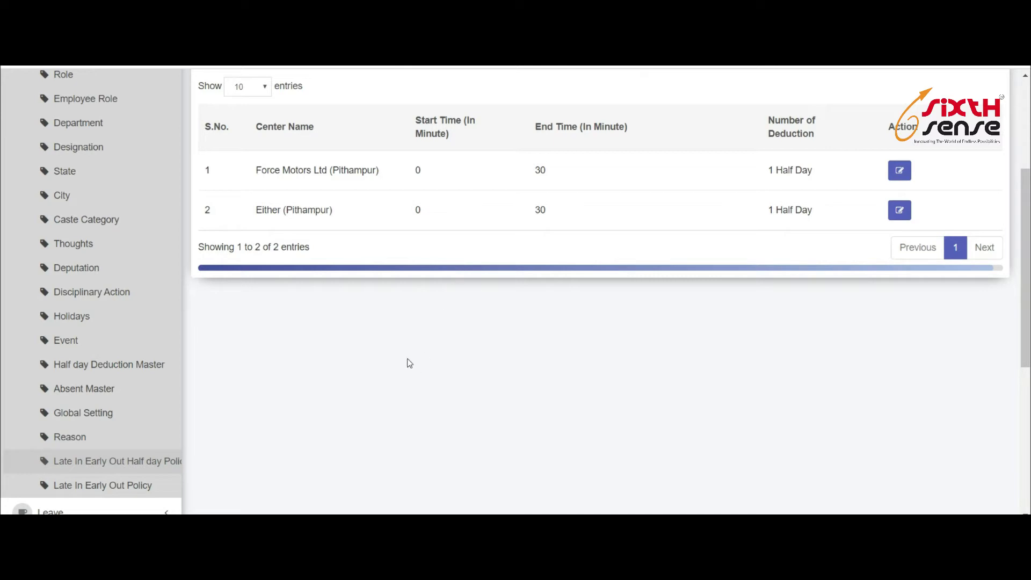
scroll(407, 360, "down", 2)
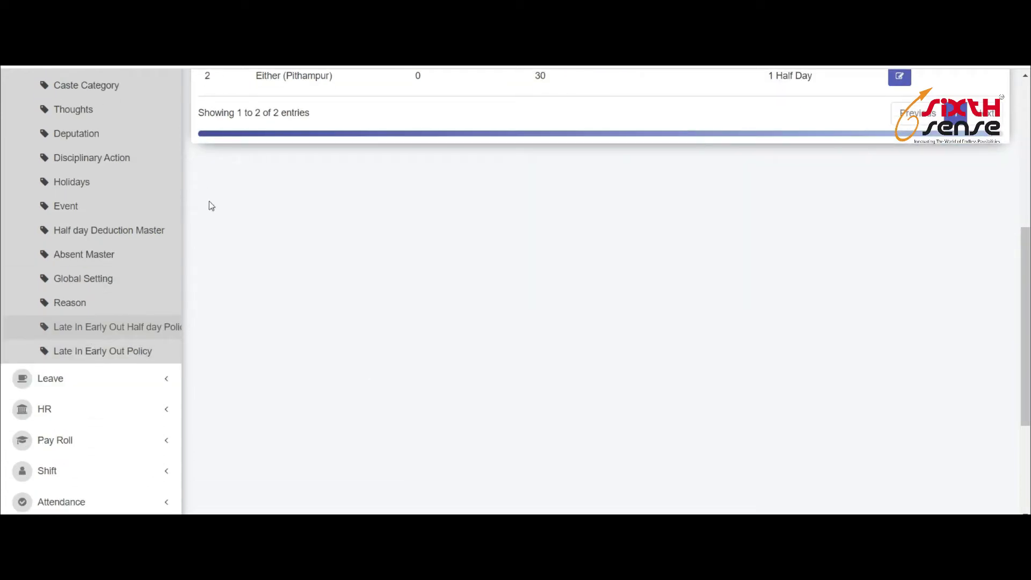
left_click(145, 328)
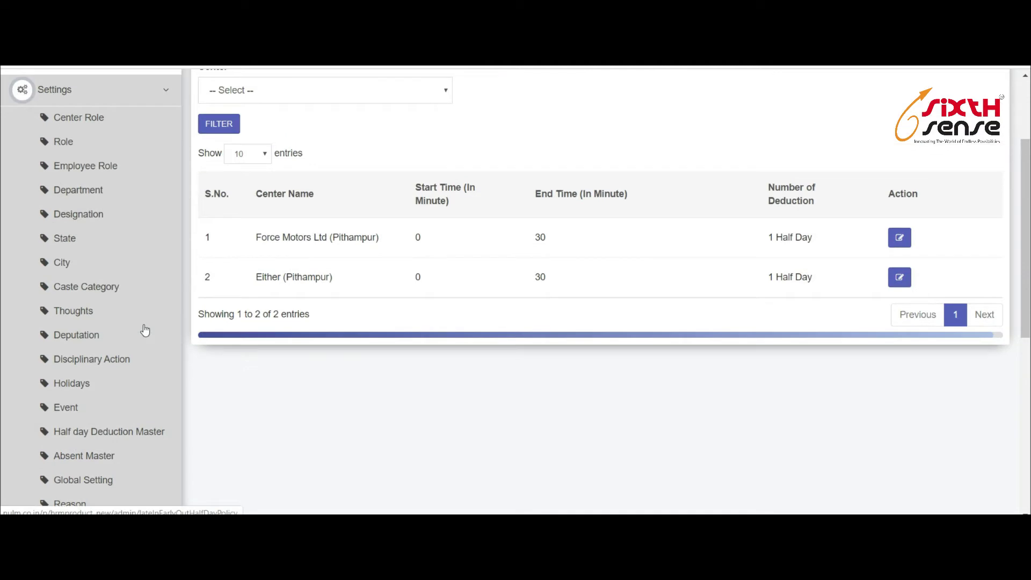
- Collapse the Settings section and open the Leave Type list in the Leave section
left_click(115, 225)
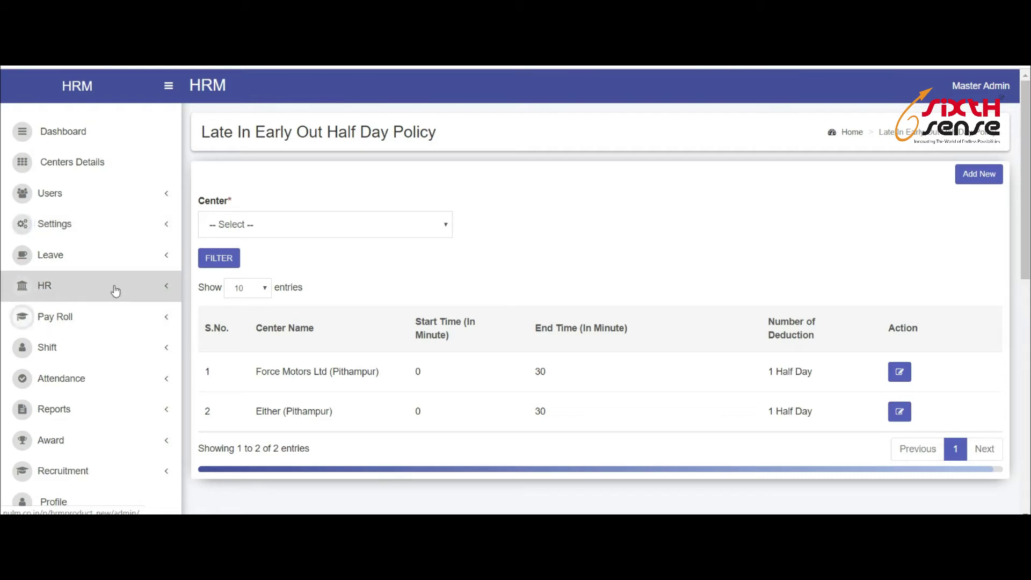
left_click(108, 262)
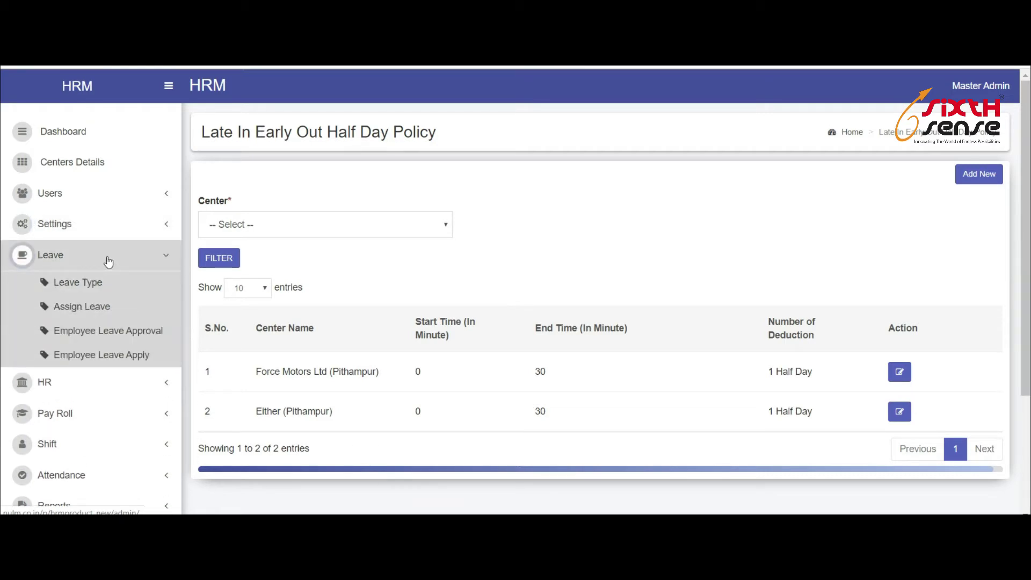
left_click(129, 289)
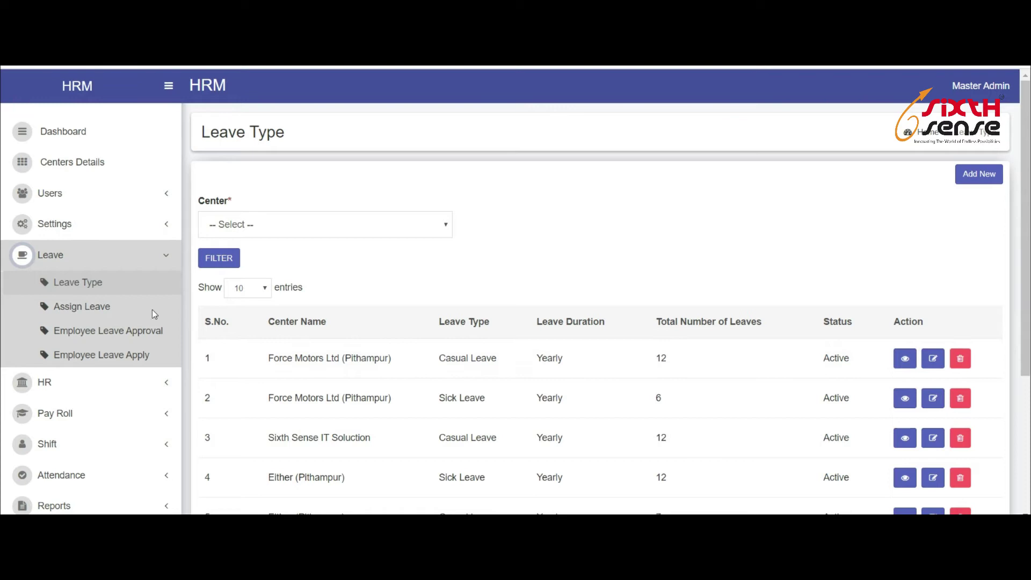
- Open the Assign Leave list, view the first employee's leave details and close them without submitting
left_click(109, 316)
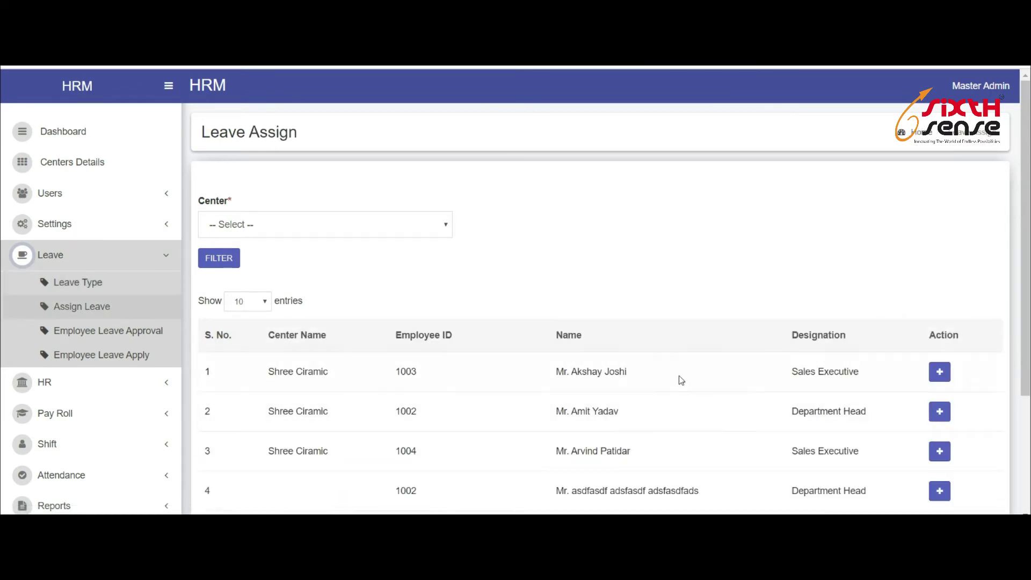
left_click(940, 372)
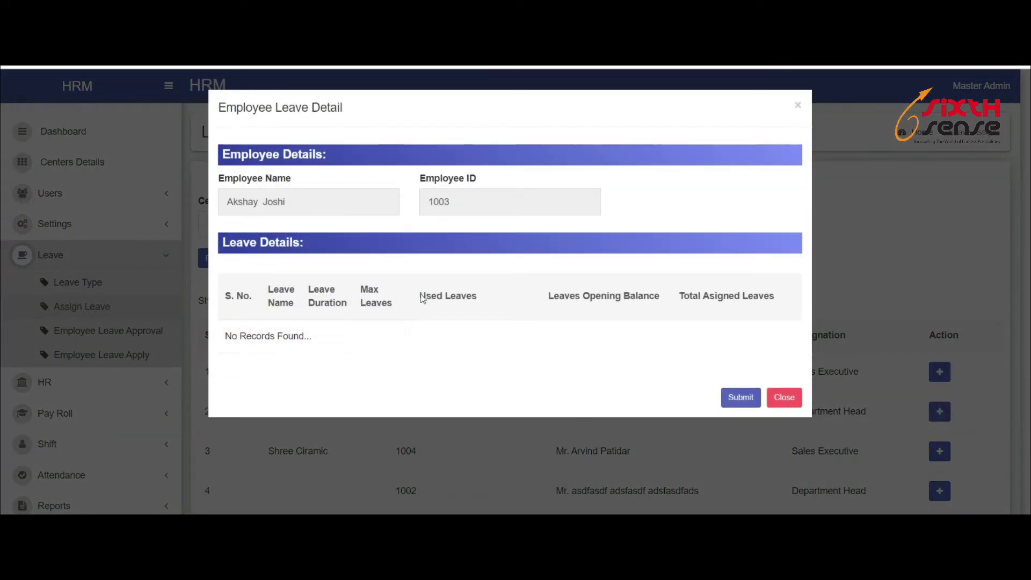
left_click(784, 398)
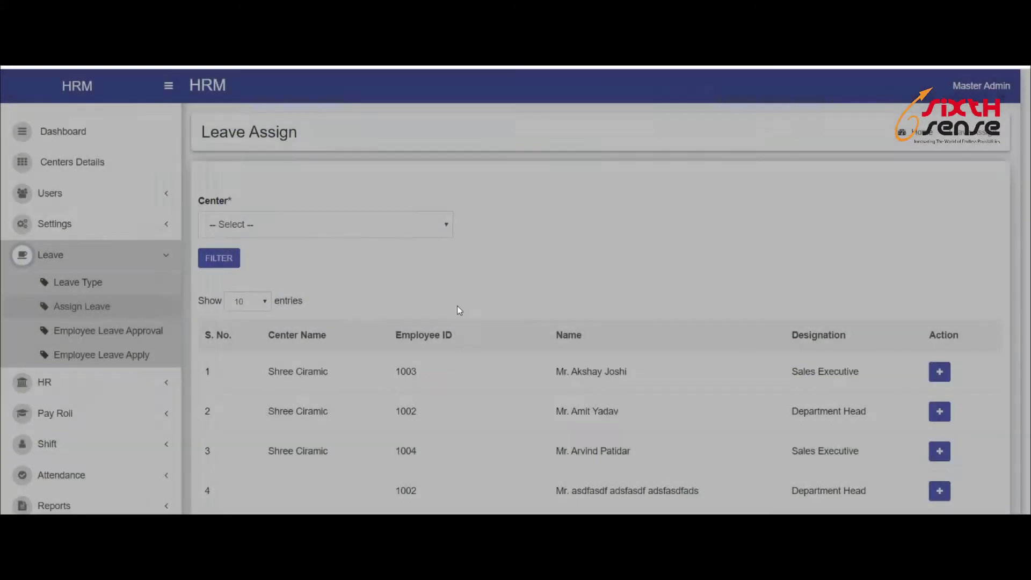
- Open the Employee Leave Approval list and the Employee Leave Apply list in the Leave section
left_click(99, 333)
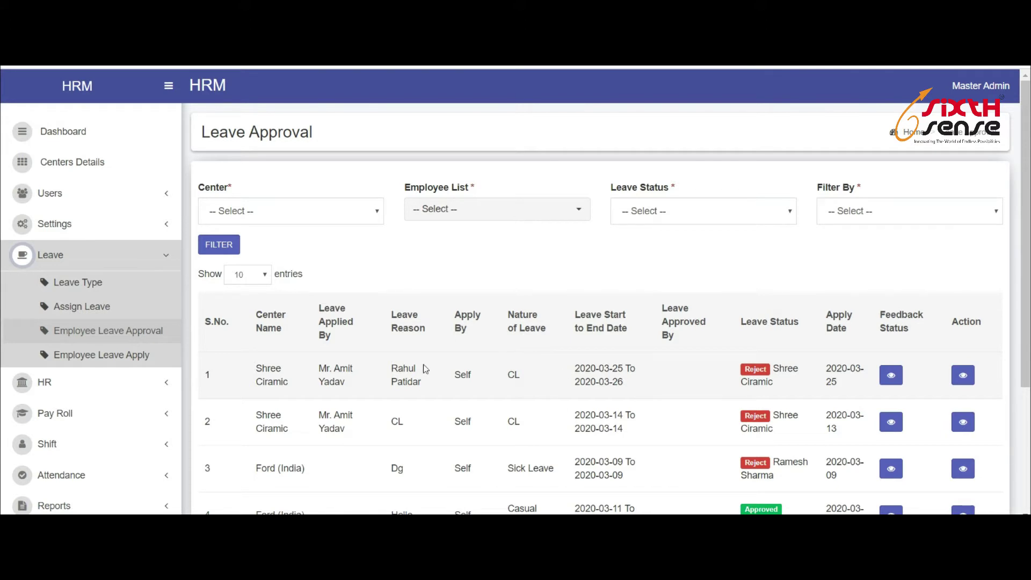
left_click(109, 358)
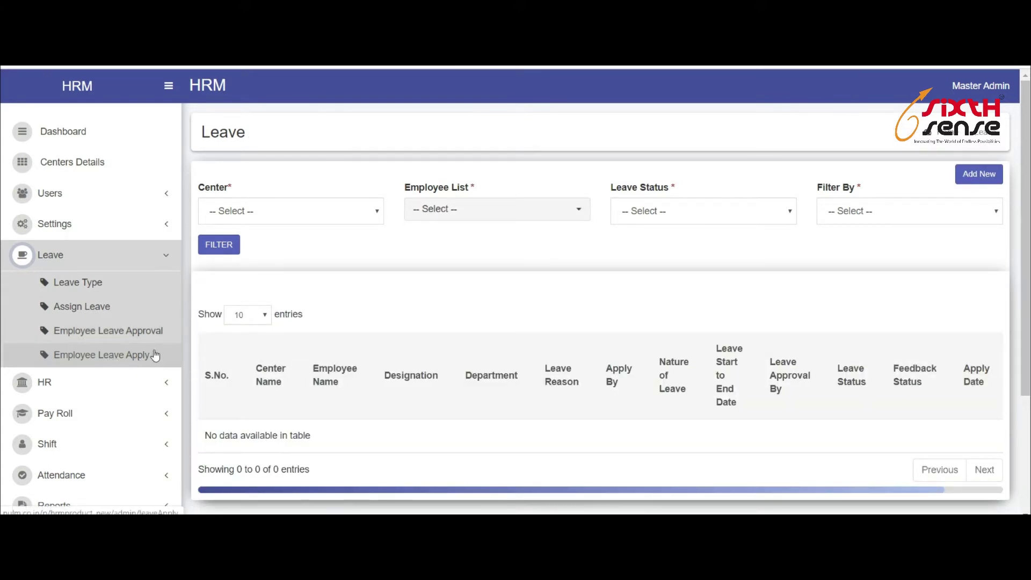
- Open the Employee Details list in the HR section and start a new employee record
left_click(108, 381)
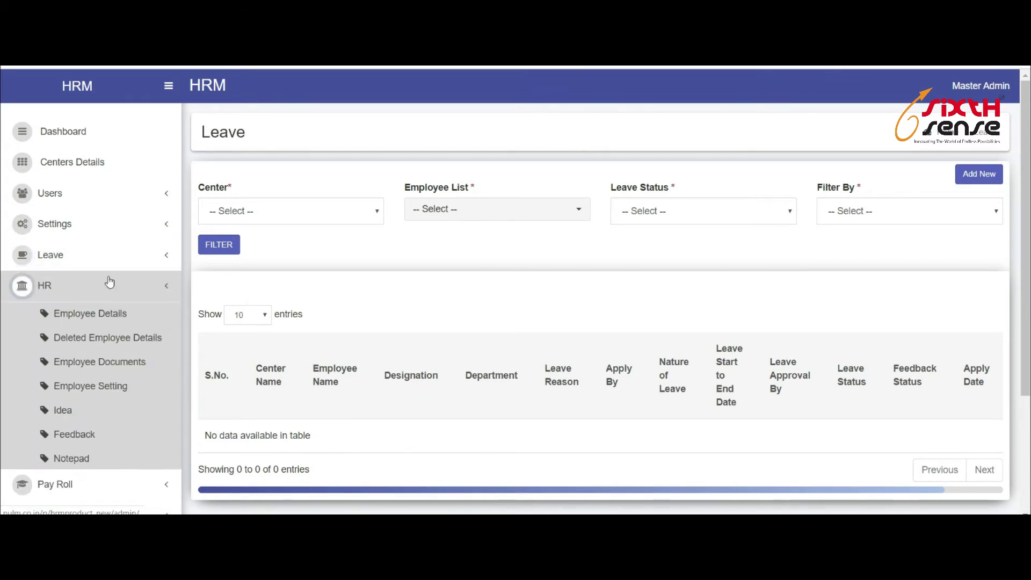
scroll(110, 333, "down", 1)
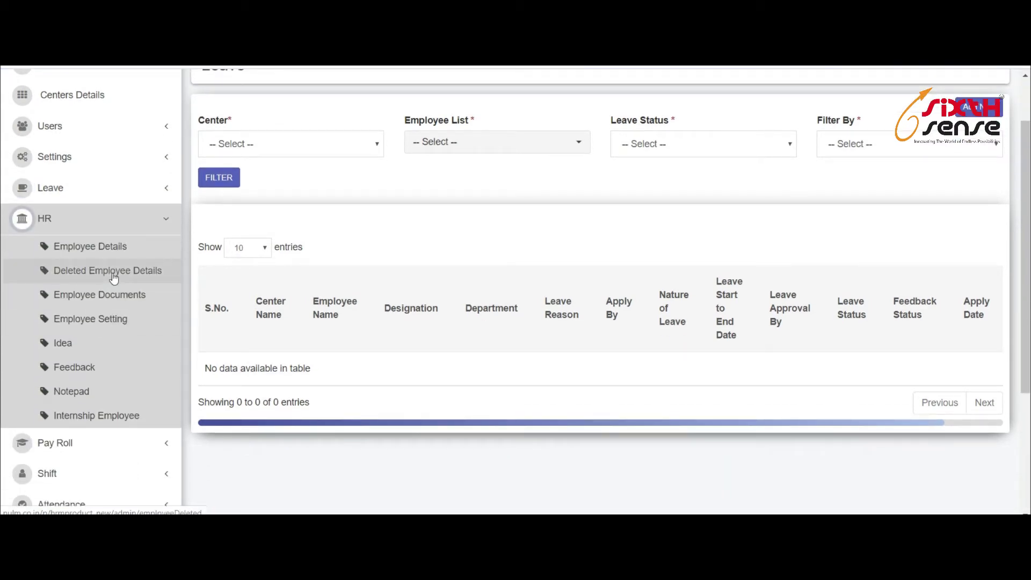
left_click(117, 251)
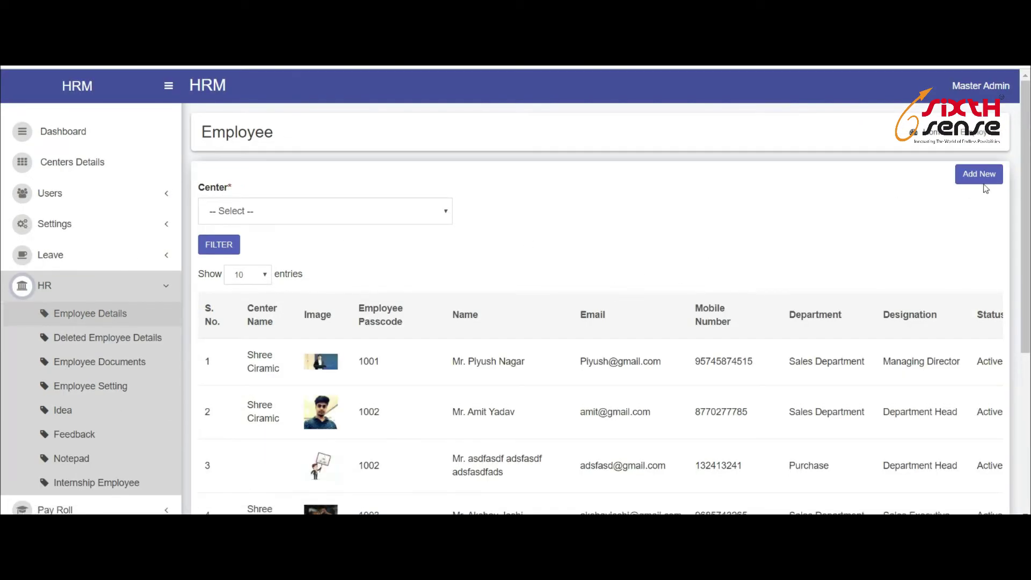
left_click(978, 174)
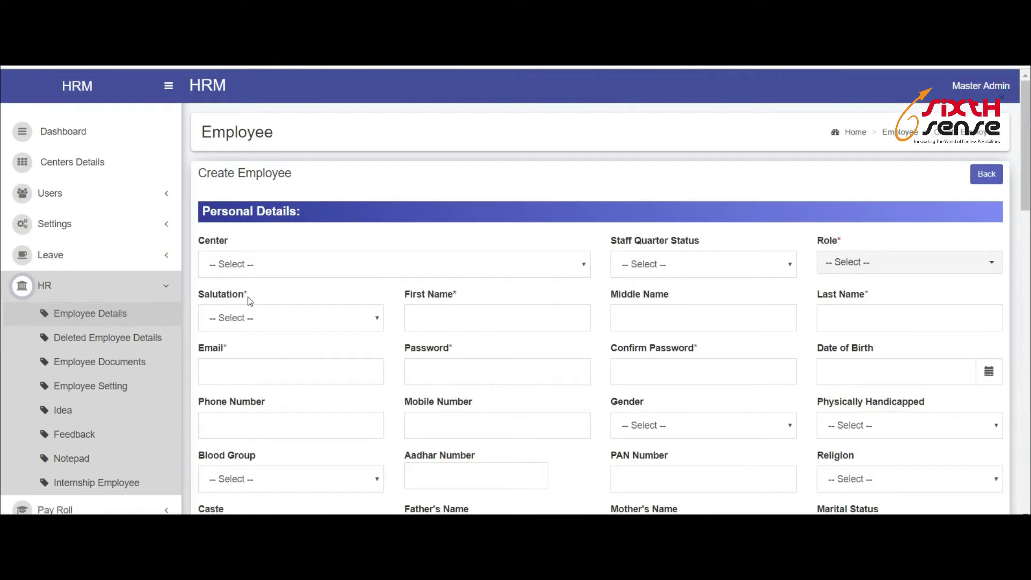
- Select Eicher (Pune) as the new employee's center and review the personal details fields
left_click(265, 274)
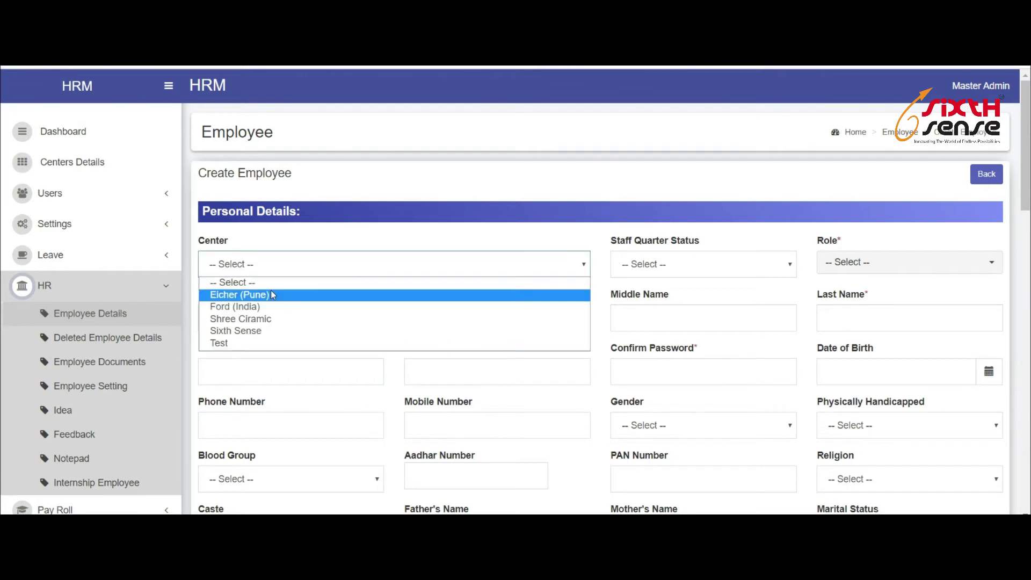
left_click(271, 290)
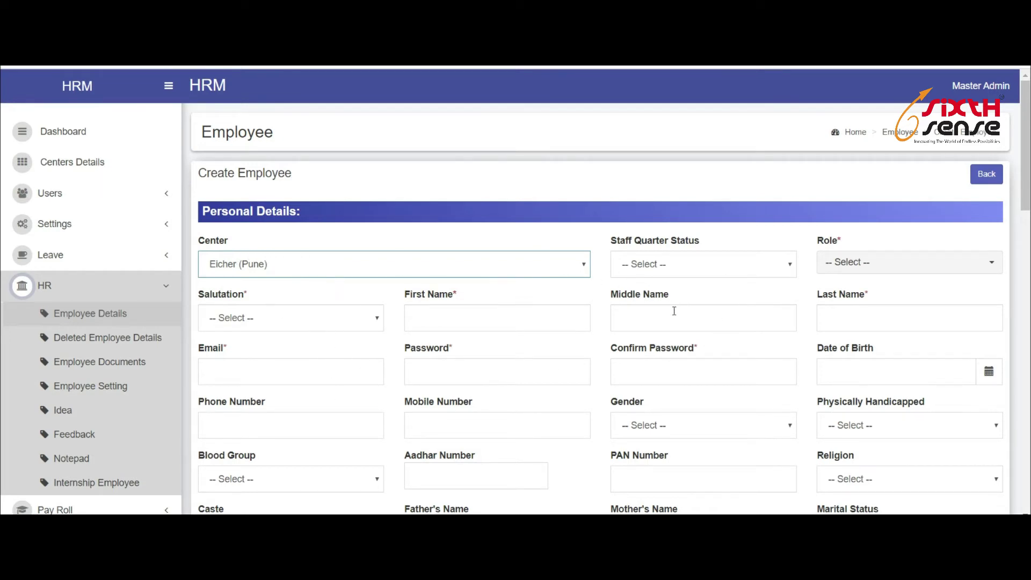
scroll(341, 299, "down", 2)
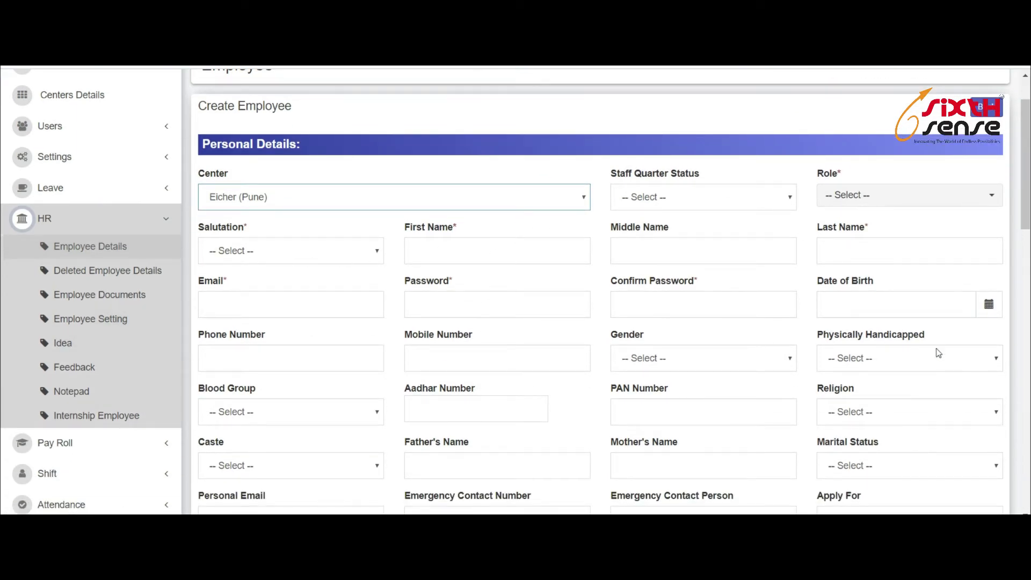
scroll(936, 353, "down", 2)
scroll(924, 357, "down", 8)
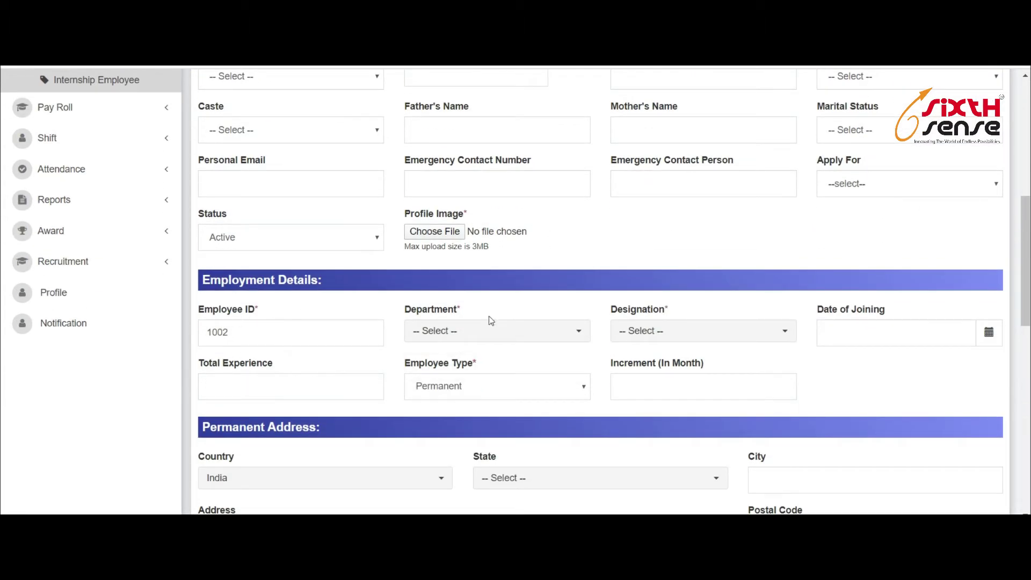
- Check the department and designation selectors, then review the employment, address and bank details sections of the employee form
left_click(451, 330)
left_click(678, 334)
left_click(704, 338)
scroll(649, 268, "down", 5)
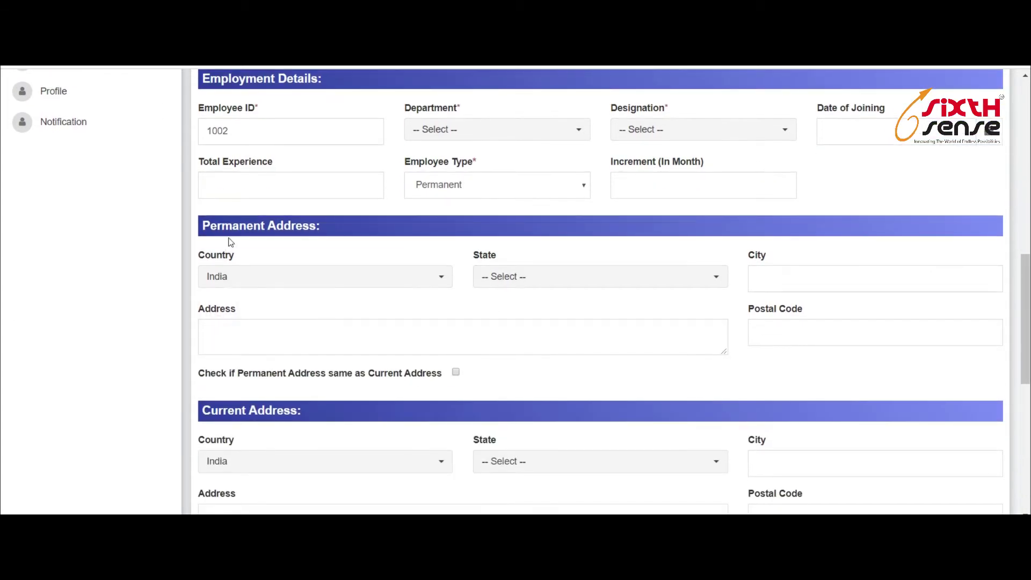
scroll(458, 379, "down", 3)
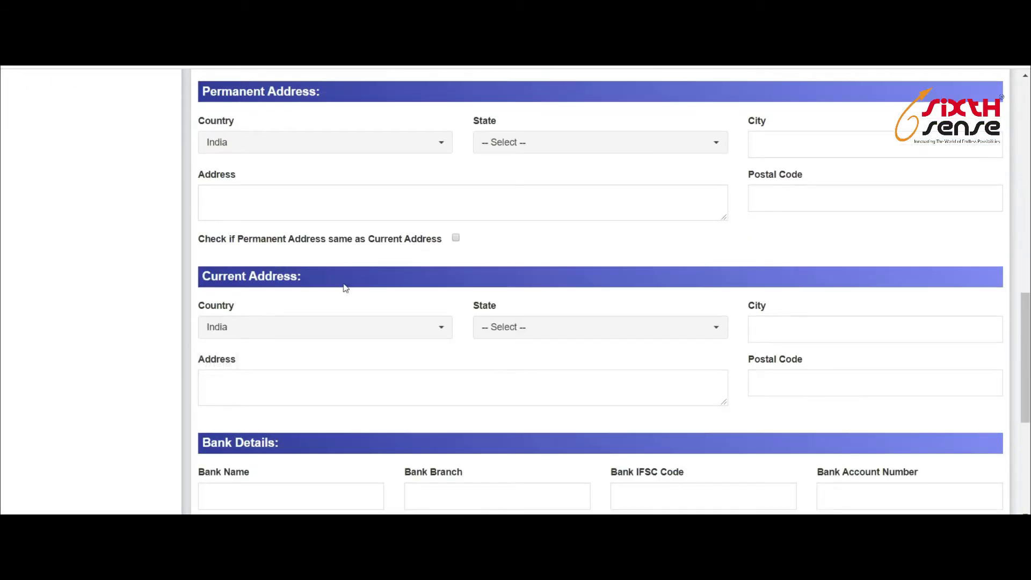
scroll(593, 325, "down", 6)
scroll(608, 351, "down", 1)
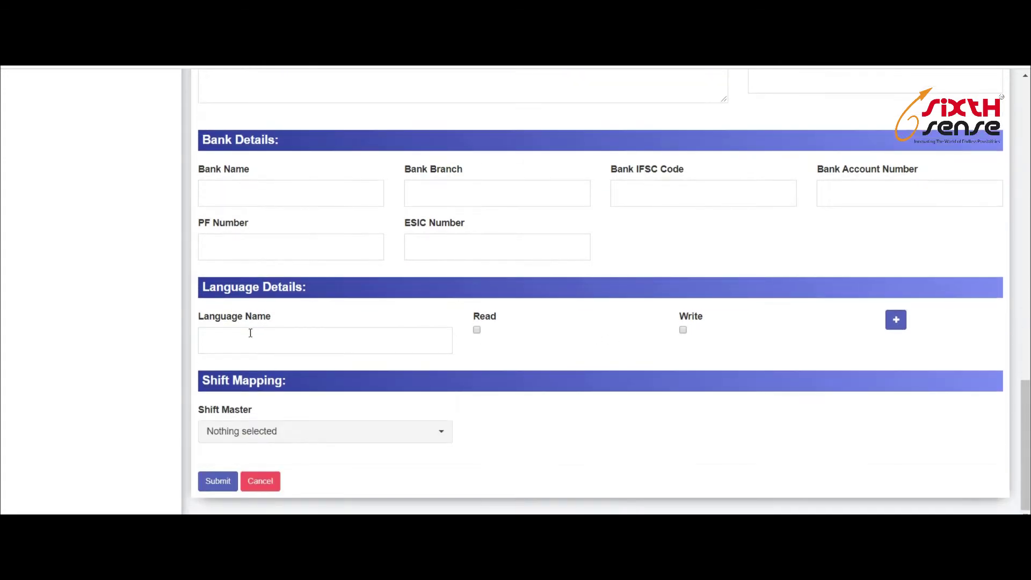
- Add two more language rows in Language Details and look over the Shift Mapping section and the rest of the form
left_click(896, 320)
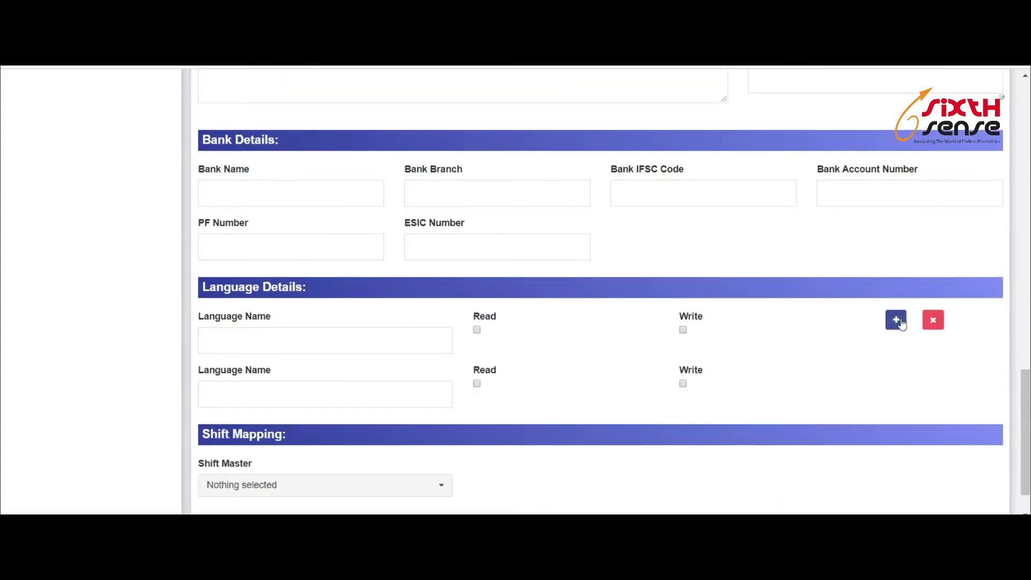
left_click(895, 319)
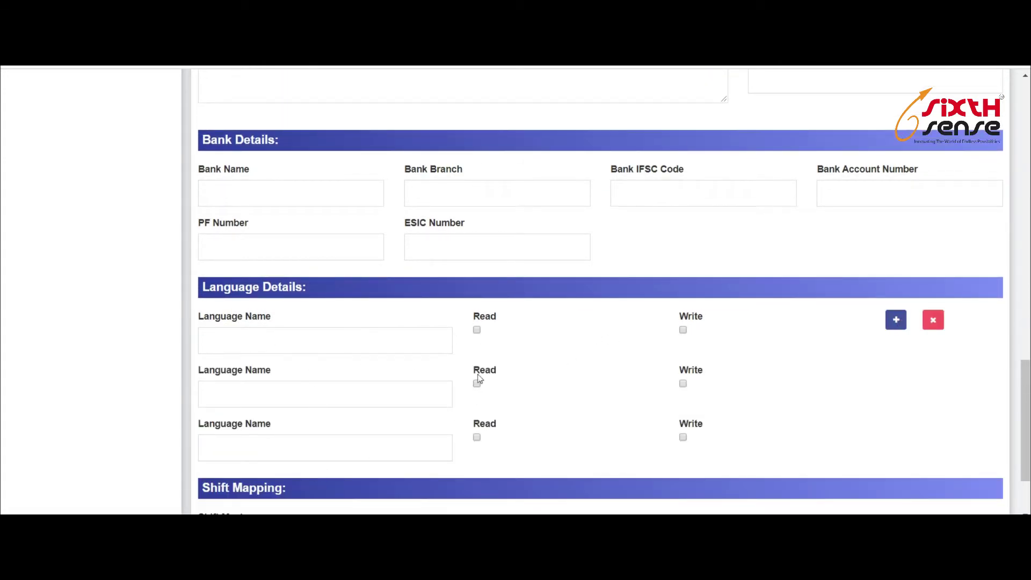
scroll(671, 354, "down", 2)
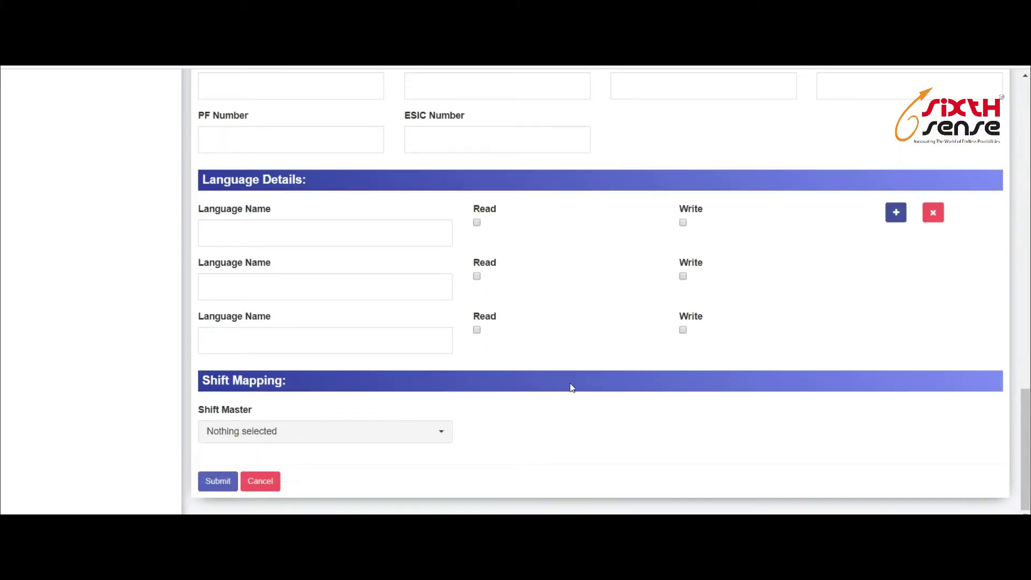
scroll(571, 299, "up", 20)
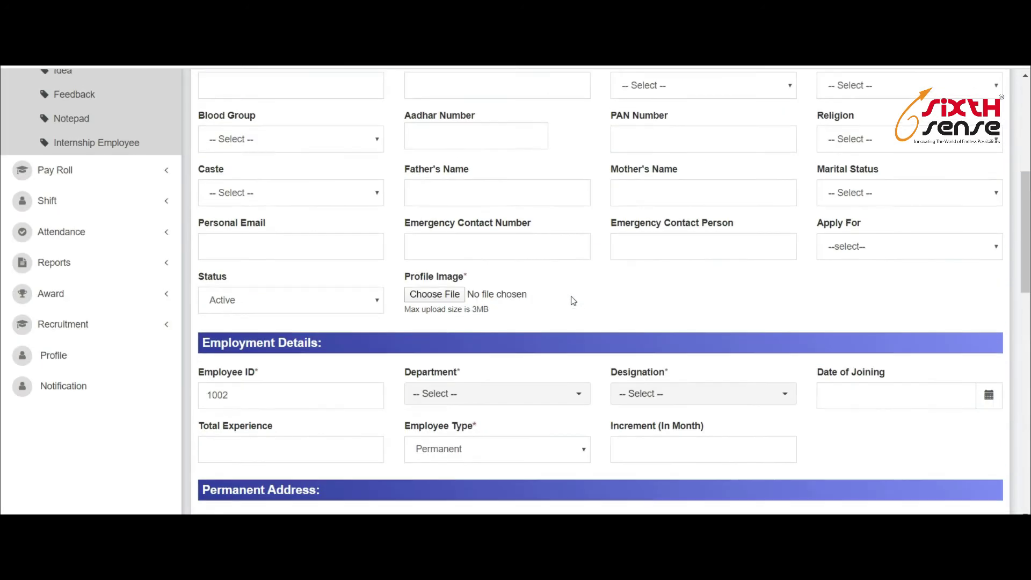
scroll(573, 301, "down", 3)
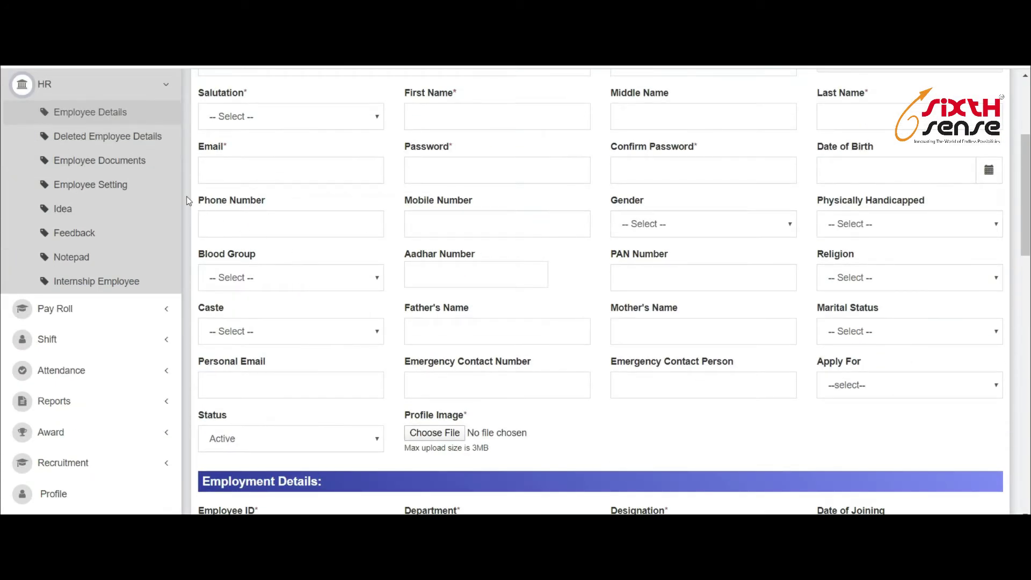
- Leave the employee form unsaved and view the Deleted Employee Details and Employee Documents lists in the HR section
left_click(107, 138)
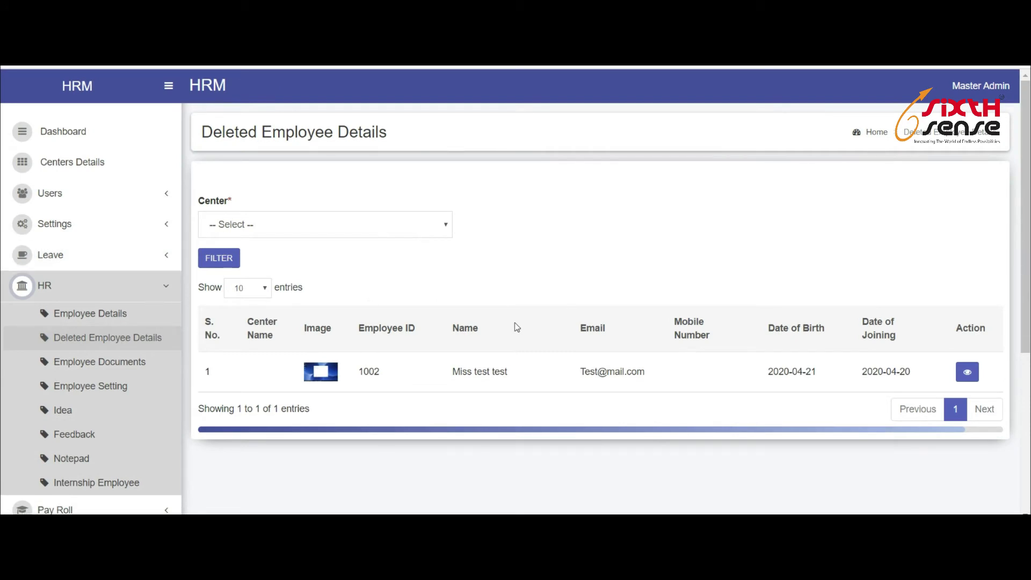
left_click(92, 362)
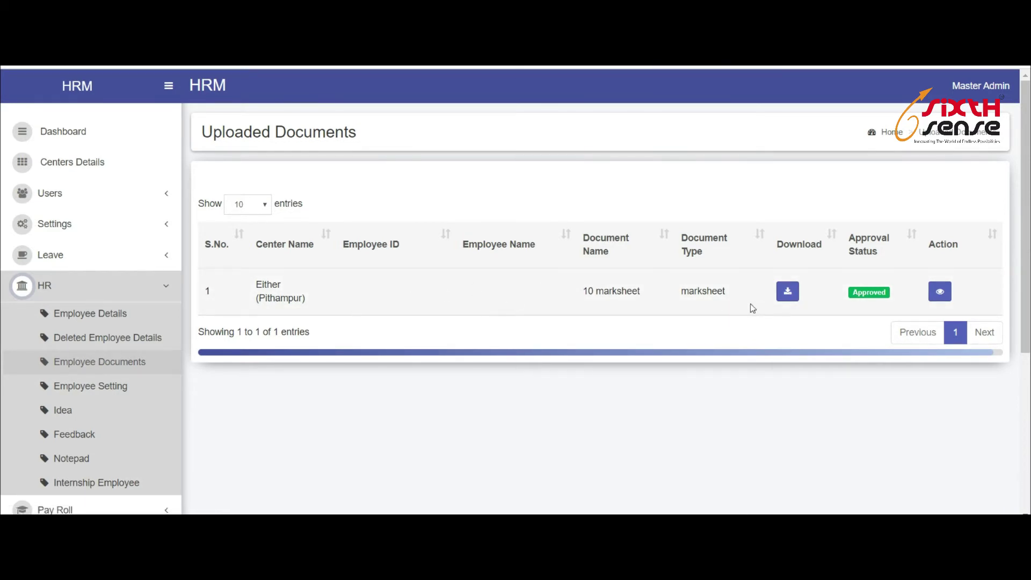
- Open the first employee's record in Employee Setting and review the week off, shift, time, overtime and salary calculation settings
left_click(94, 391)
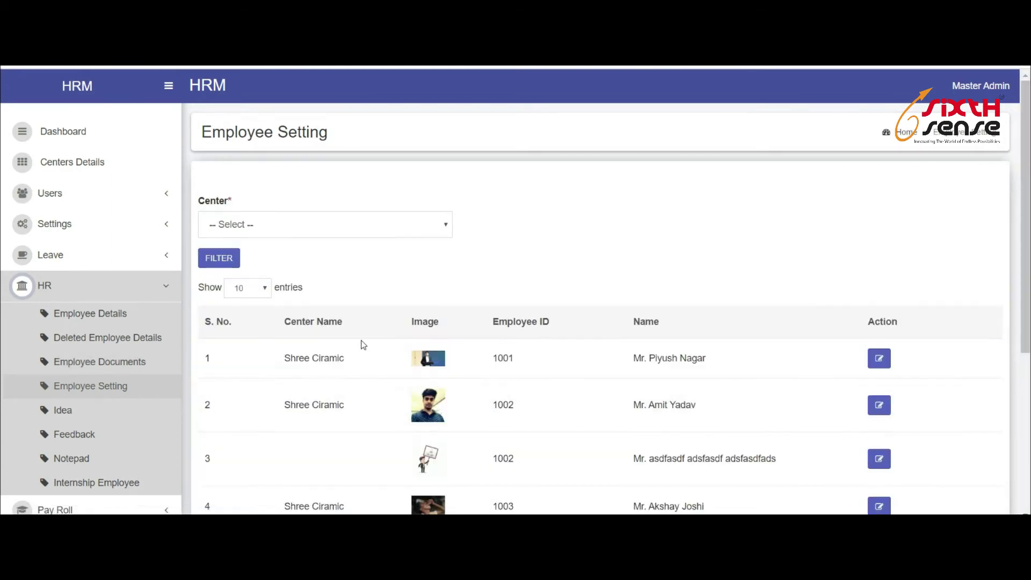
left_click(879, 358)
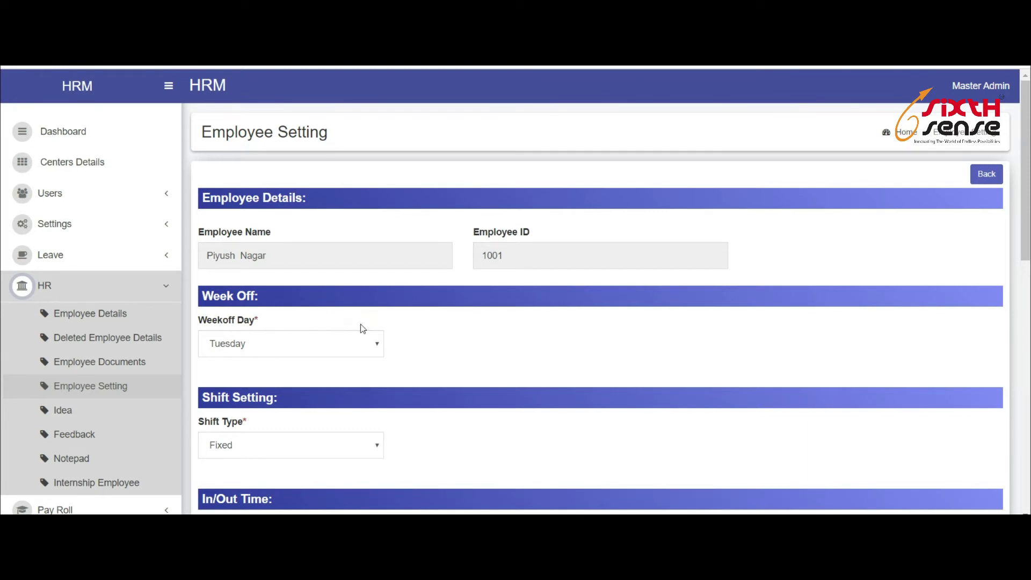
scroll(410, 267, "down", 15)
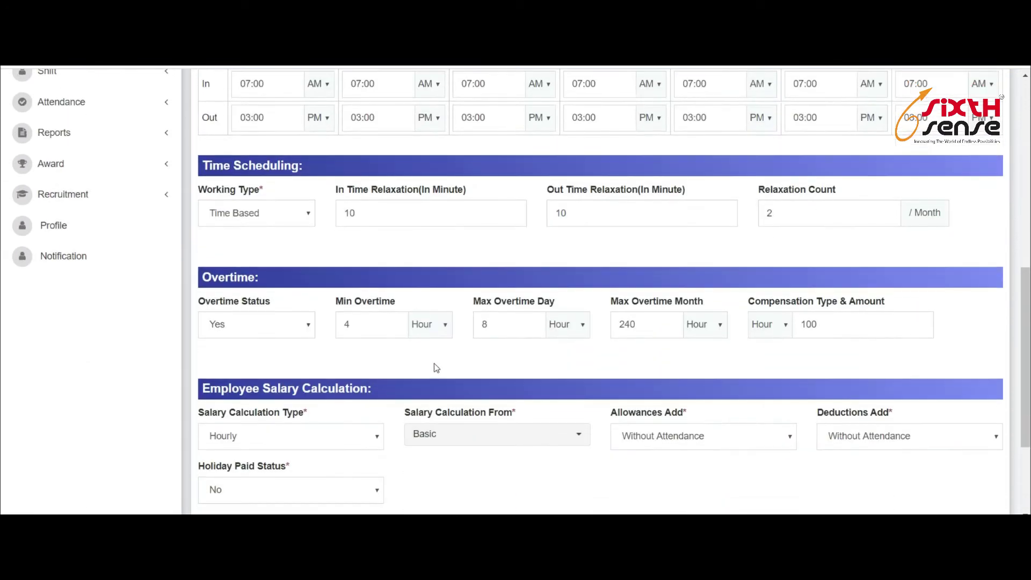
scroll(441, 370, "up", 10)
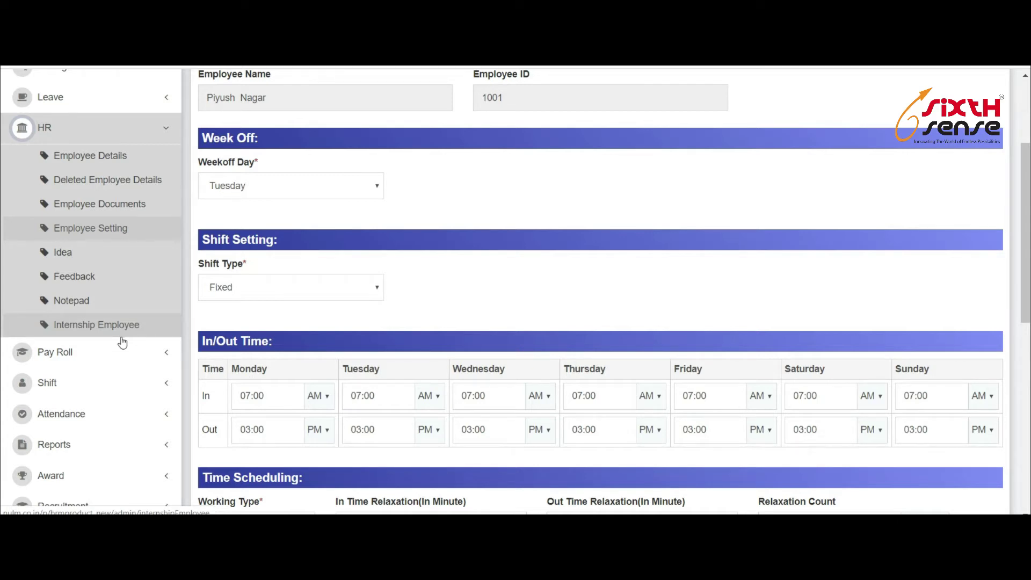
- Expand the Pay Roll section and review the bonuses of each center in the Bonus list
left_click(115, 340)
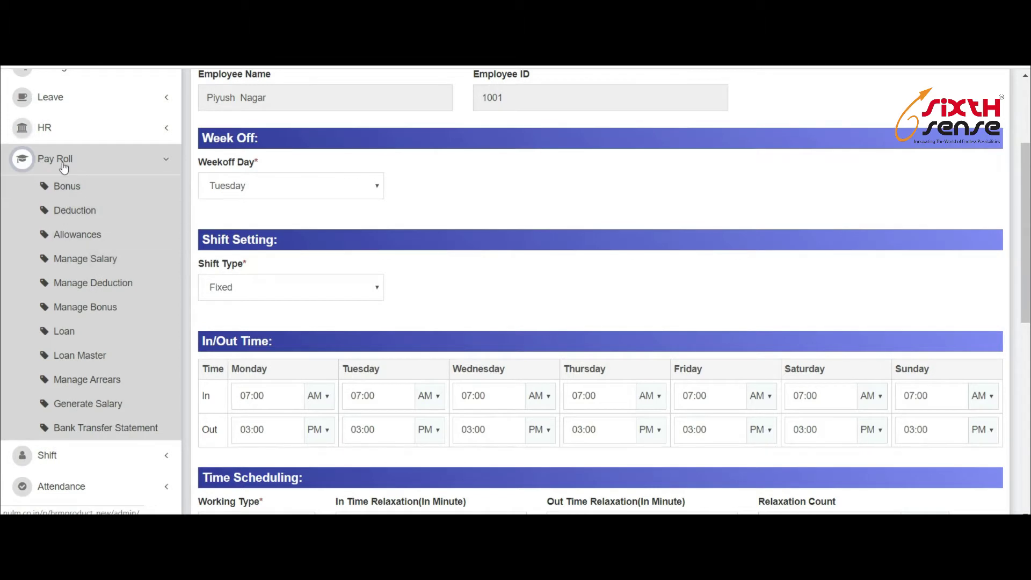
left_click(85, 197)
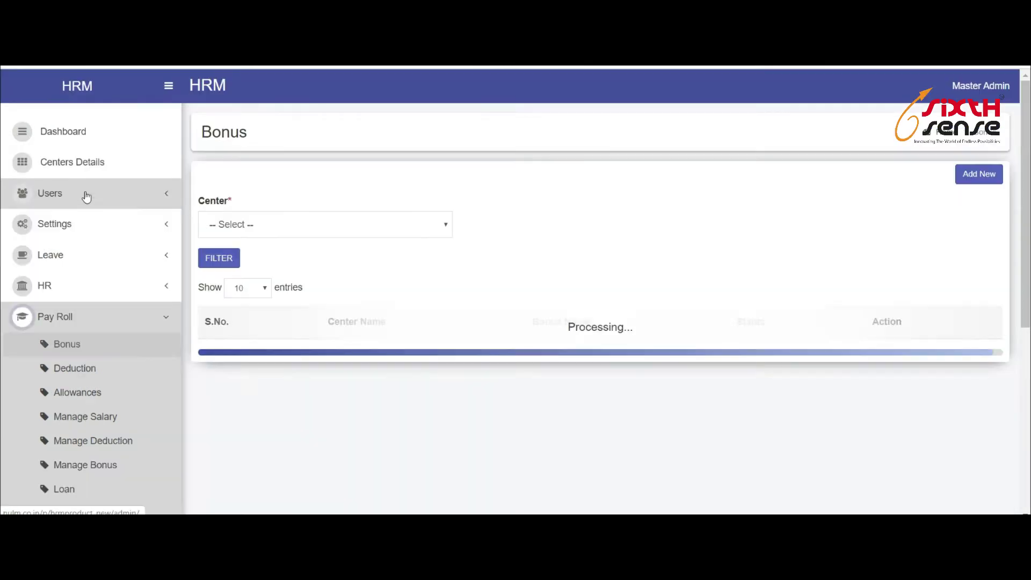
scroll(686, 287, "down", 3)
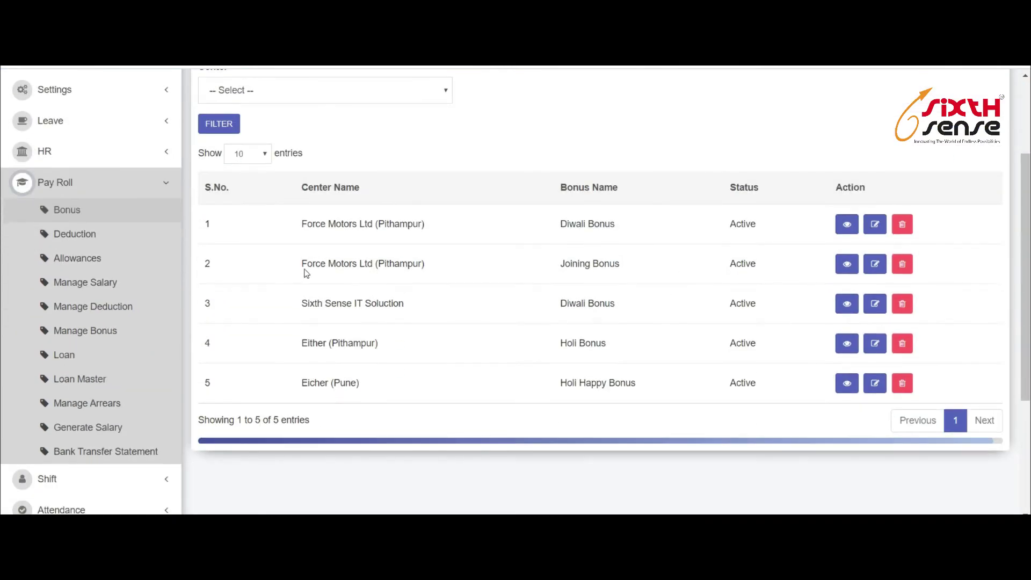
- Review the Deduction list and the Allowances list in the Pay Roll section
left_click(89, 237)
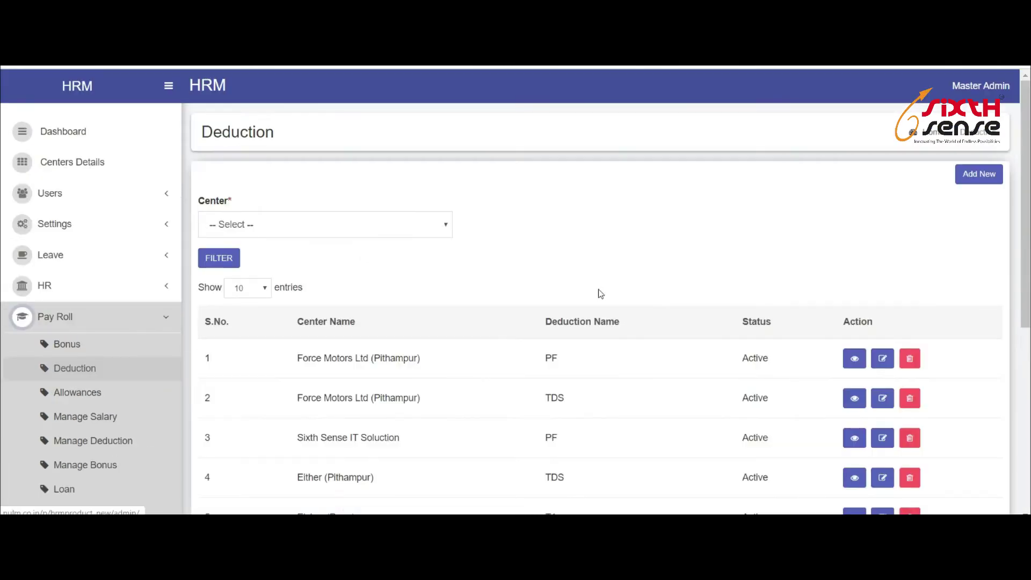
scroll(598, 292, "down", 3)
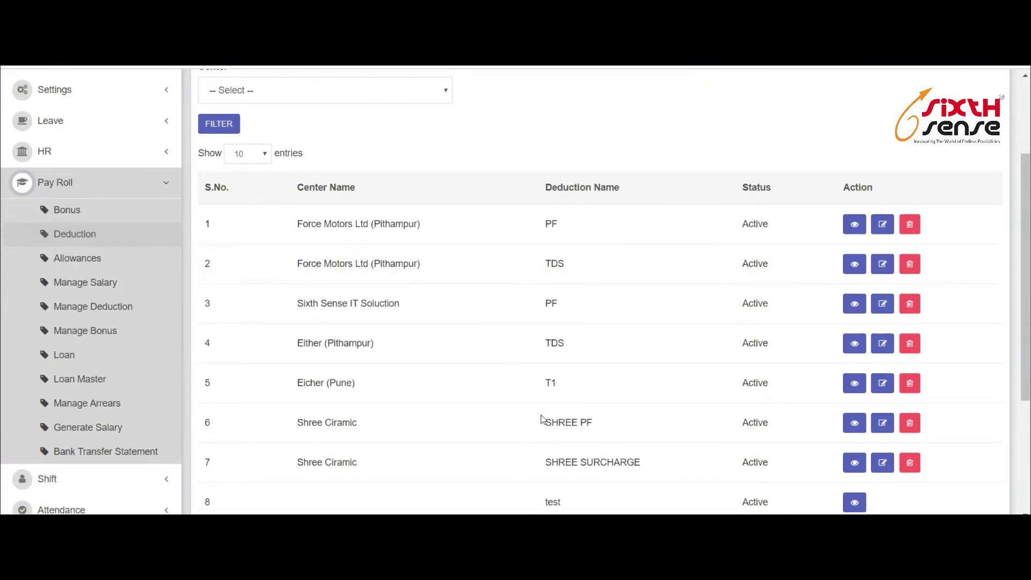
left_click(88, 262)
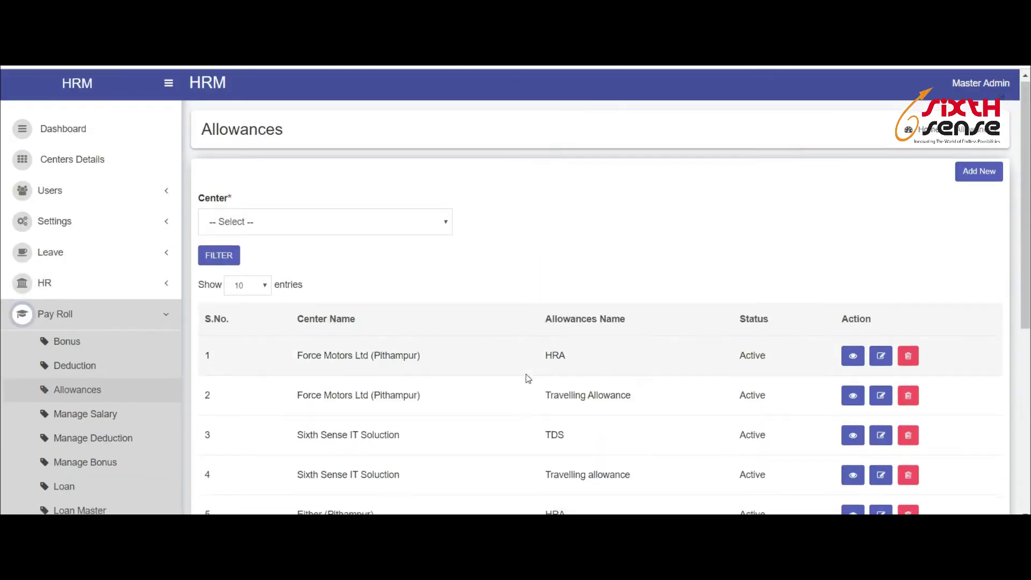
scroll(526, 375, "down", 3)
- Open the first employee's salary form in Manage Salary and review the salary and allowances details
left_click(80, 292)
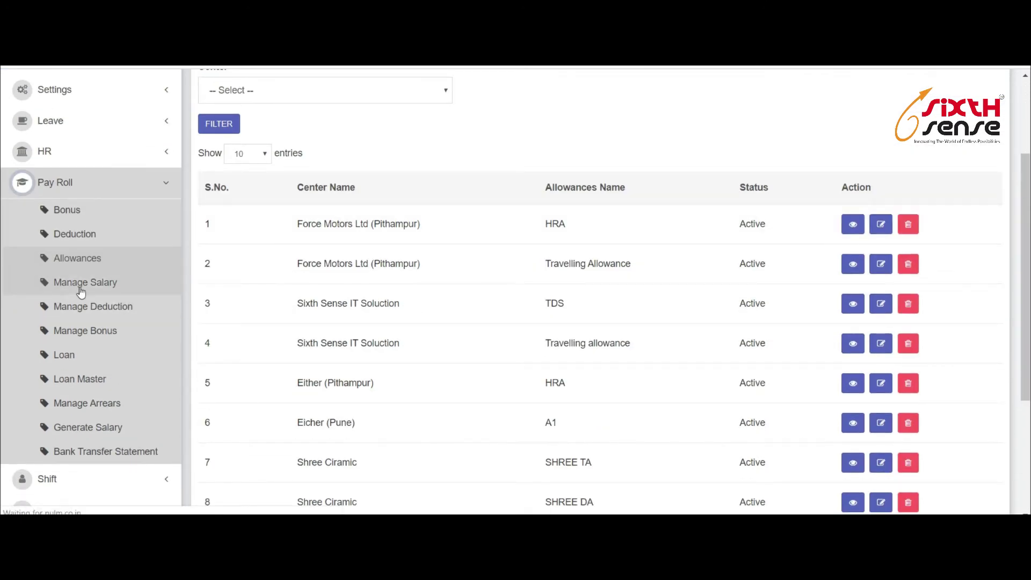
scroll(589, 316, "down", 3)
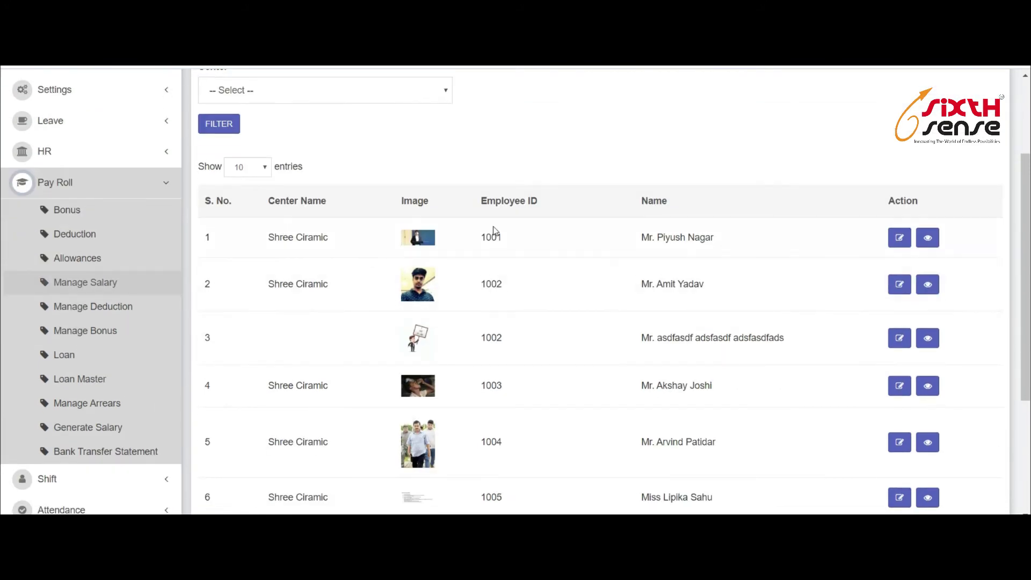
left_click(899, 238)
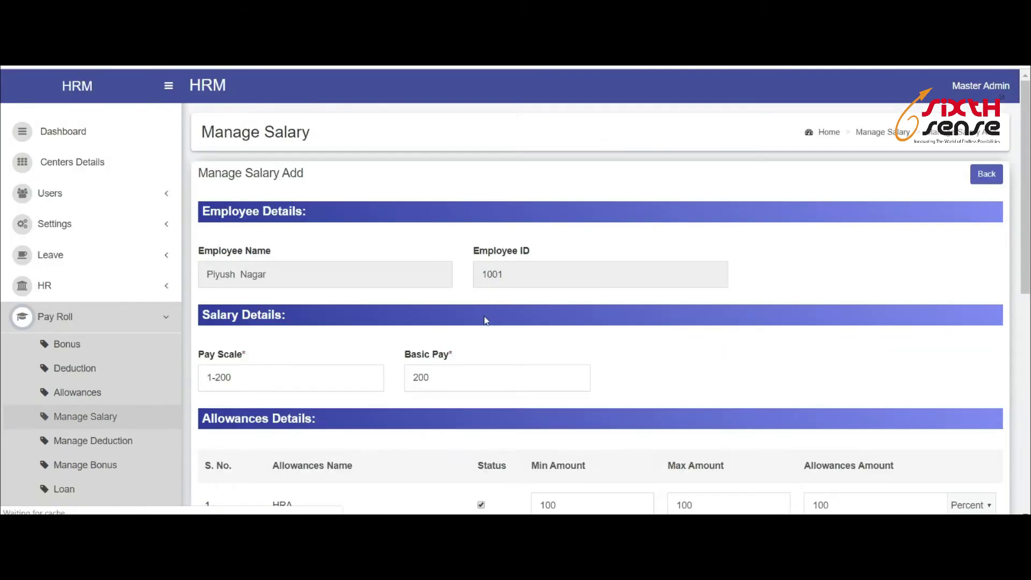
scroll(429, 320, "down", 3)
scroll(414, 214, "up", 2)
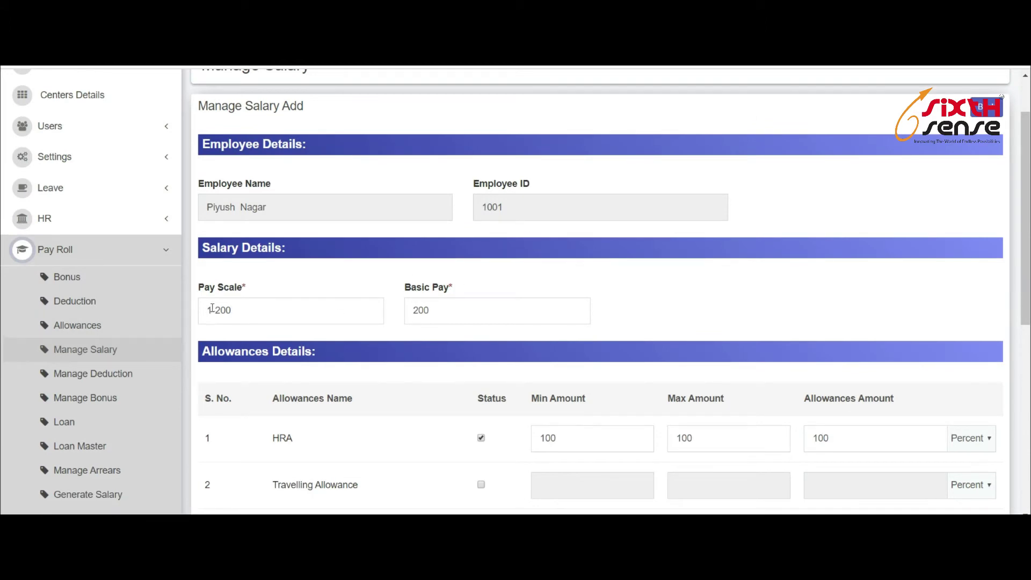
scroll(521, 341, "down", 2)
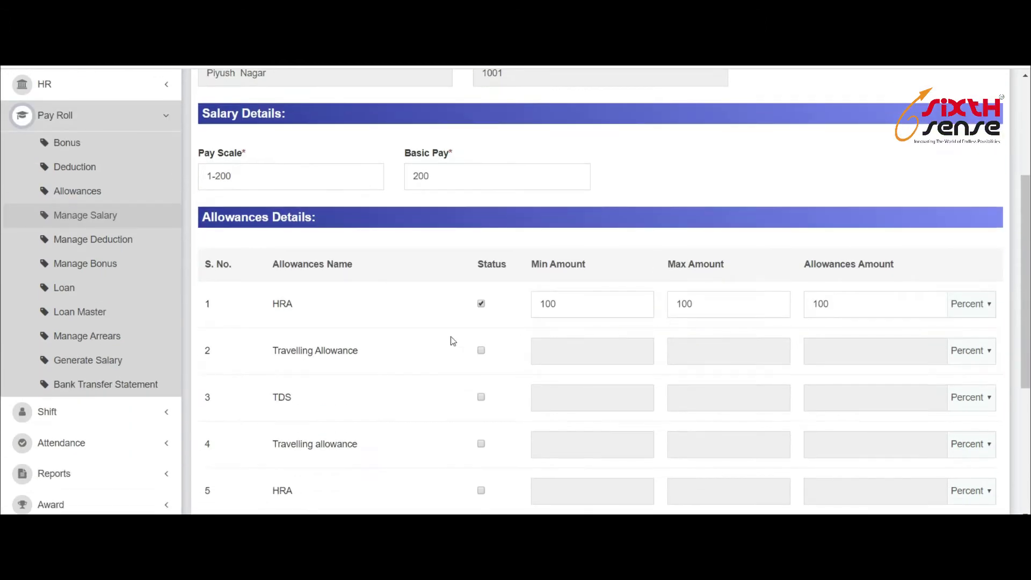
- Enable the Travelling Allowance in the second row of the employee's allowances details and review the other allowances
left_click(482, 350)
scroll(938, 356, "down", 1)
scroll(939, 356, "down", 3)
scroll(555, 380, "up", 2)
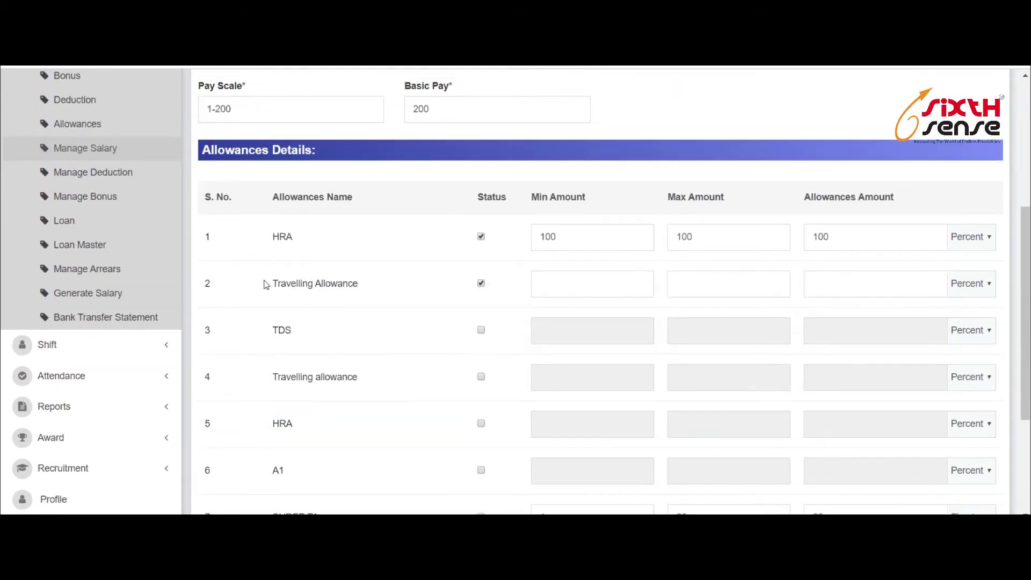
- Open the first employee's form in Manage Deduction and enable the first PF deduction with Manual as the Deduction From Type
left_click(108, 184)
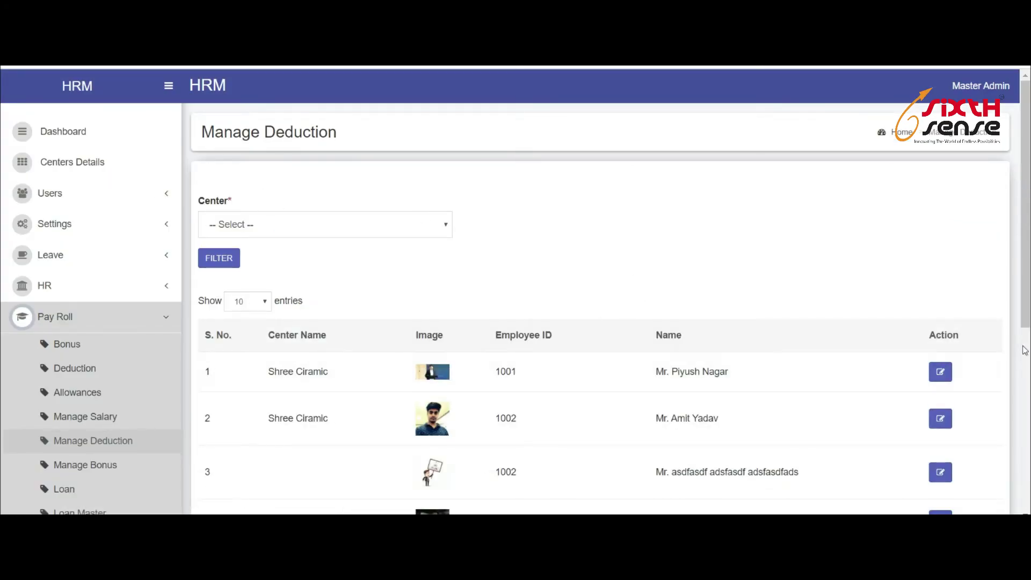
left_click(940, 371)
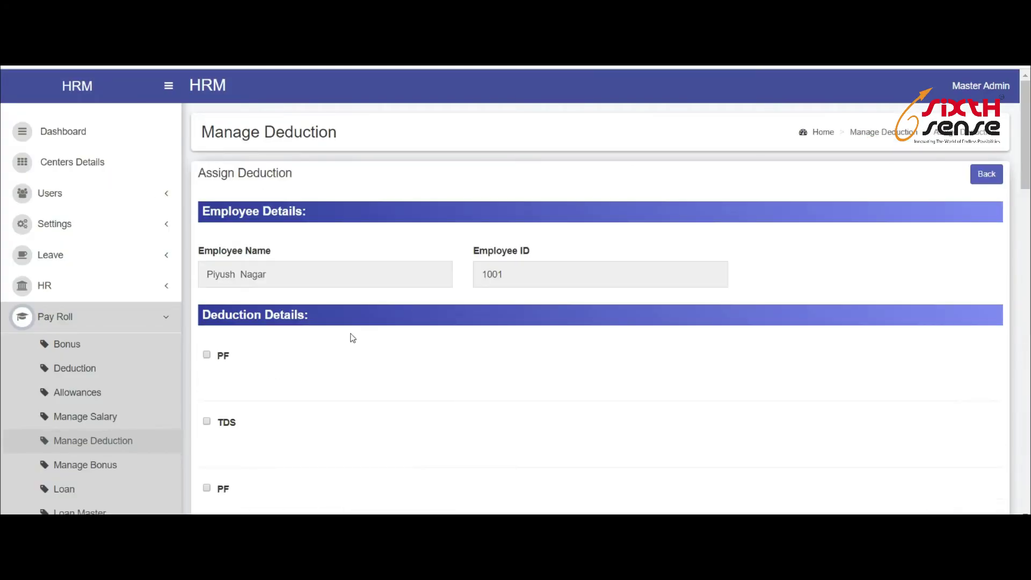
scroll(353, 337, "down", 1)
left_click(207, 289)
left_click(220, 344)
left_click(226, 369)
- Set the PF deduction to be taken from Earned Basic with Monthly deduction time, and review the monthly employee and employer amounts
left_click(435, 342)
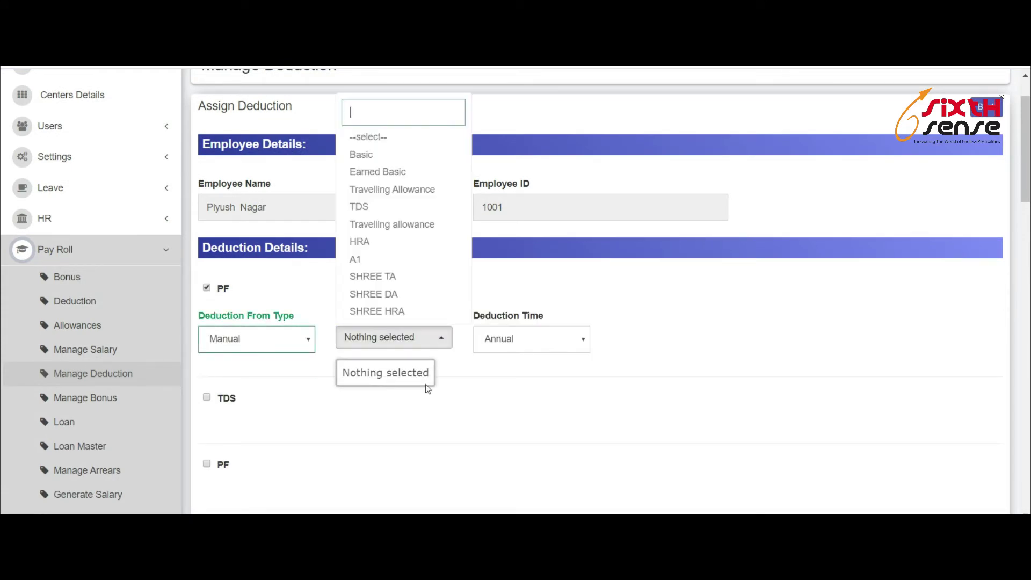
left_click(398, 173)
left_click(532, 338)
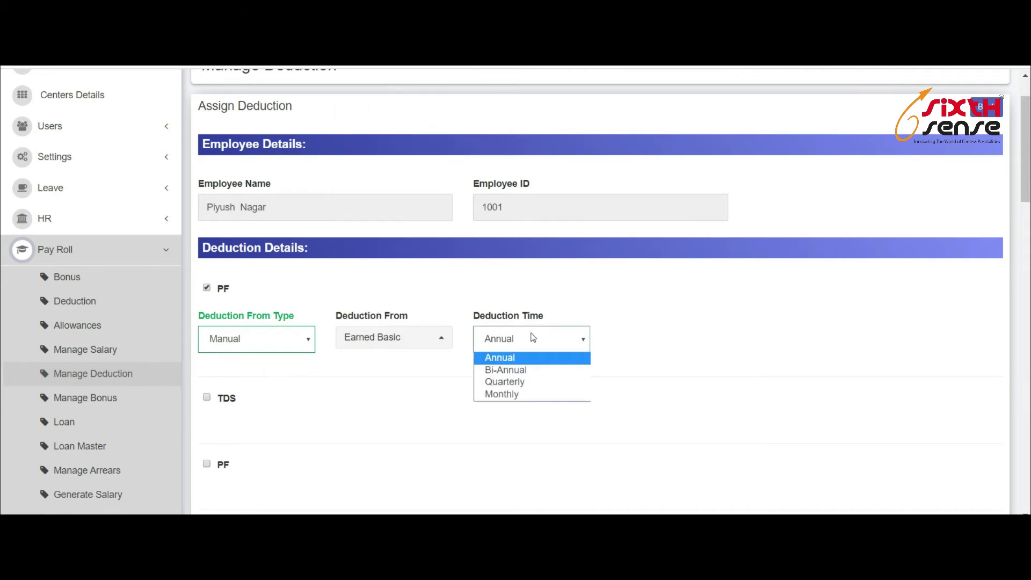
left_click(529, 395)
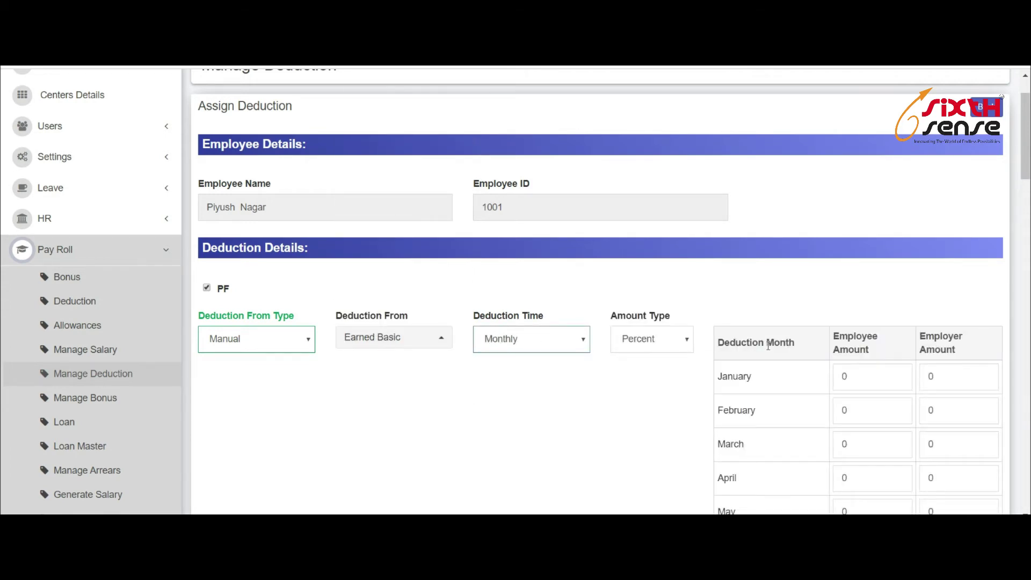
scroll(710, 203, "down", 3)
scroll(906, 150, "down", 2)
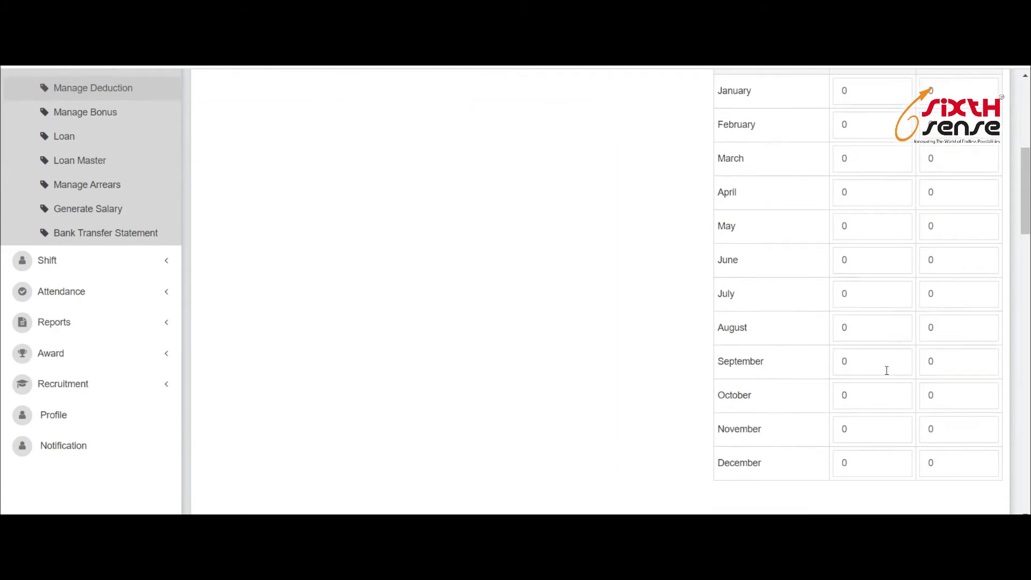
scroll(923, 408, "up", 3)
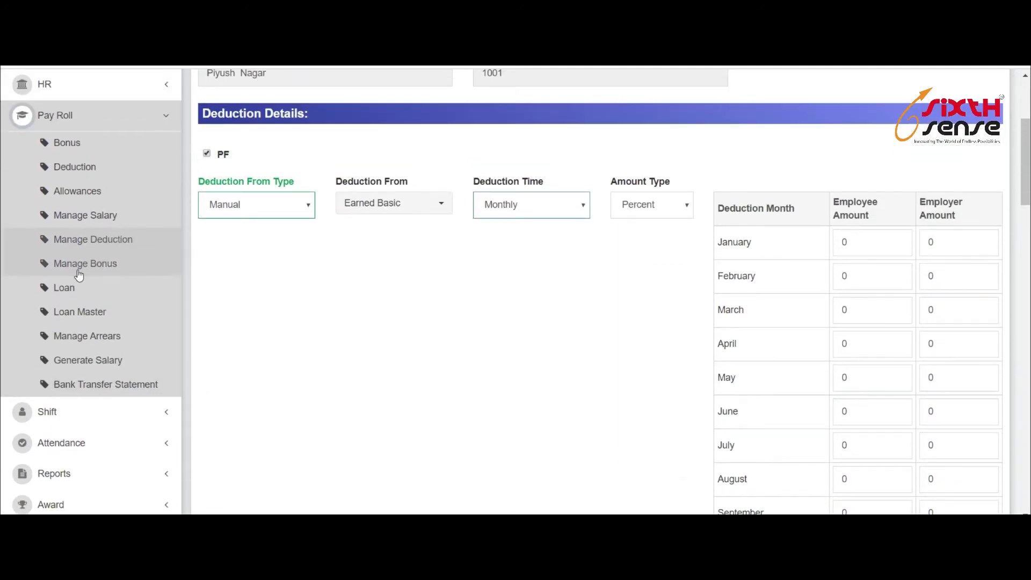
- Open Manage Bonus, select the Ford (India) center and check the available bonus options
left_click(99, 265)
scroll(324, 264, "down", 4)
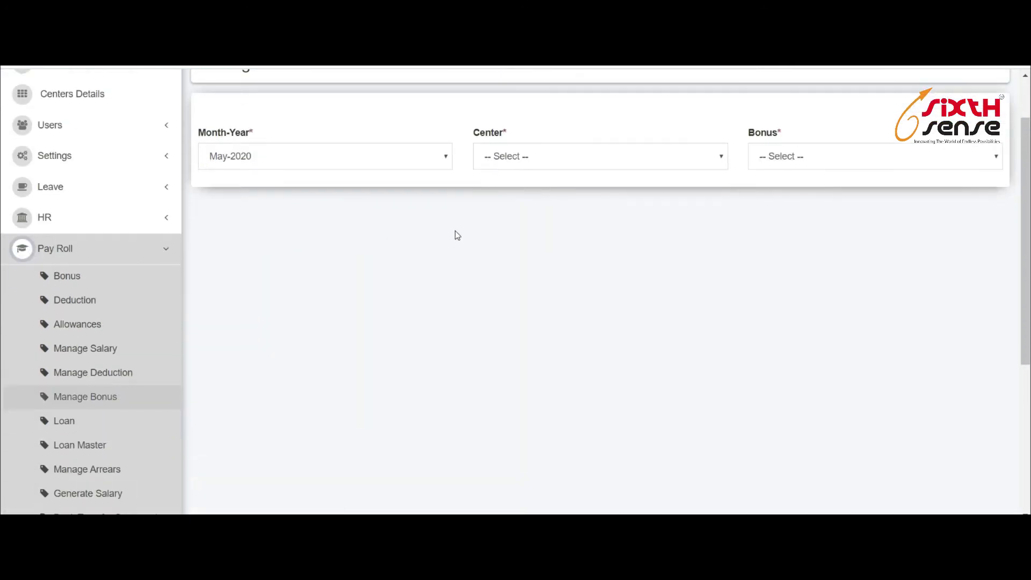
scroll(800, 187, "up", 4)
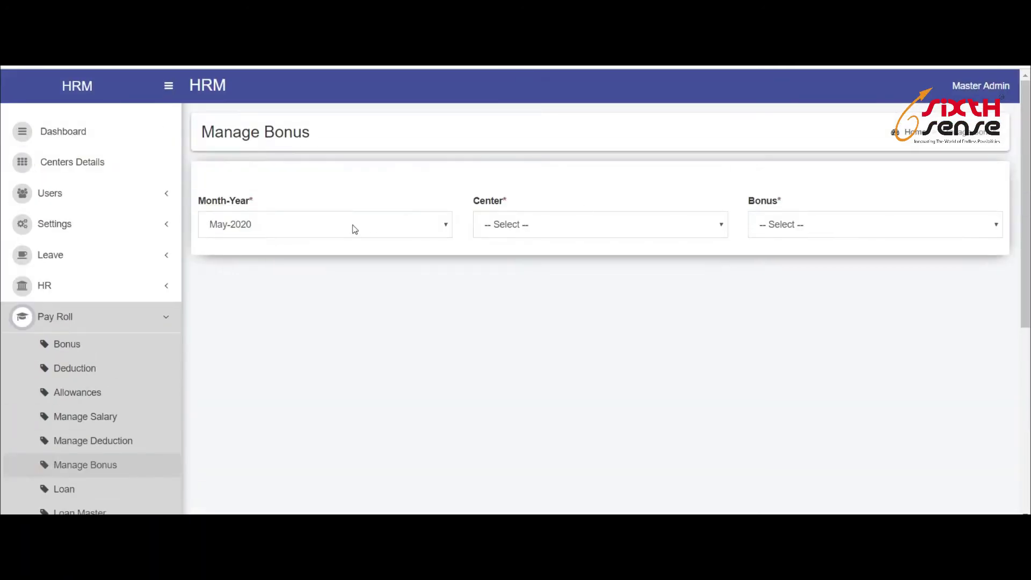
left_click(601, 226)
left_click(595, 267)
left_click(856, 224)
left_click(851, 245)
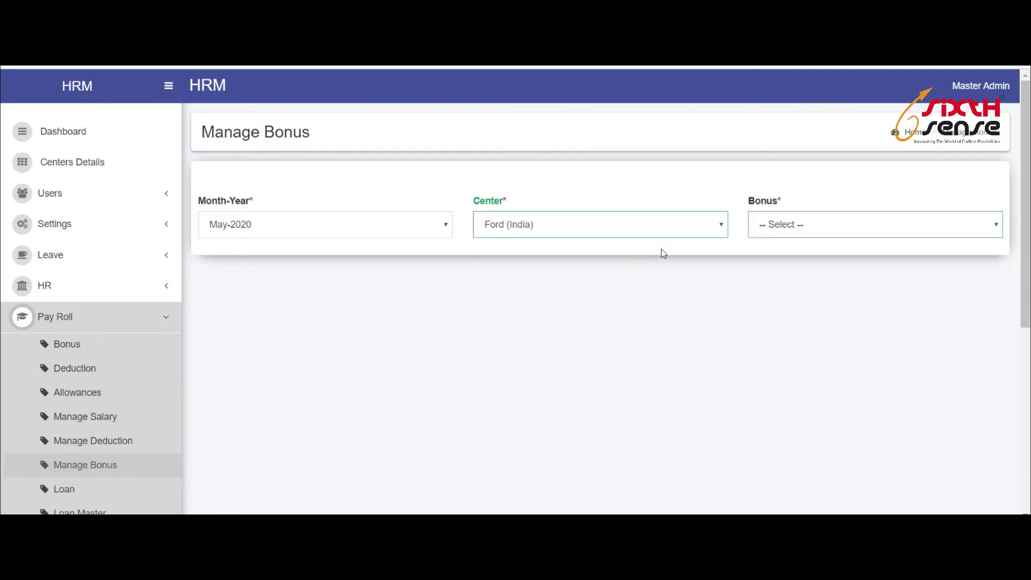
- Open a new loan form from the Loan list, preview it with Personal Loan as the loan type, and return to the list
scroll(297, 414, "down", 1)
left_click(122, 431)
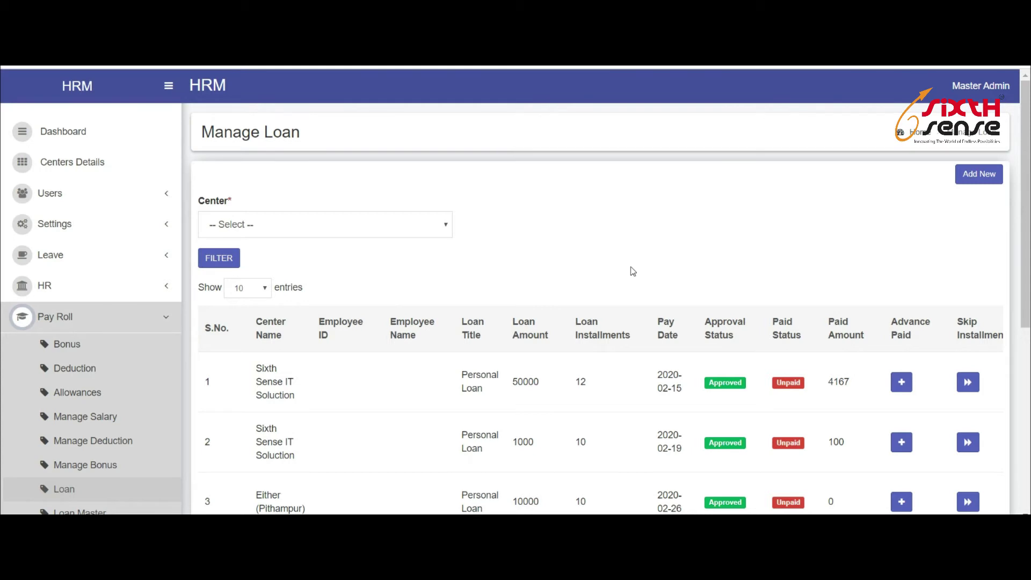
left_click(988, 177)
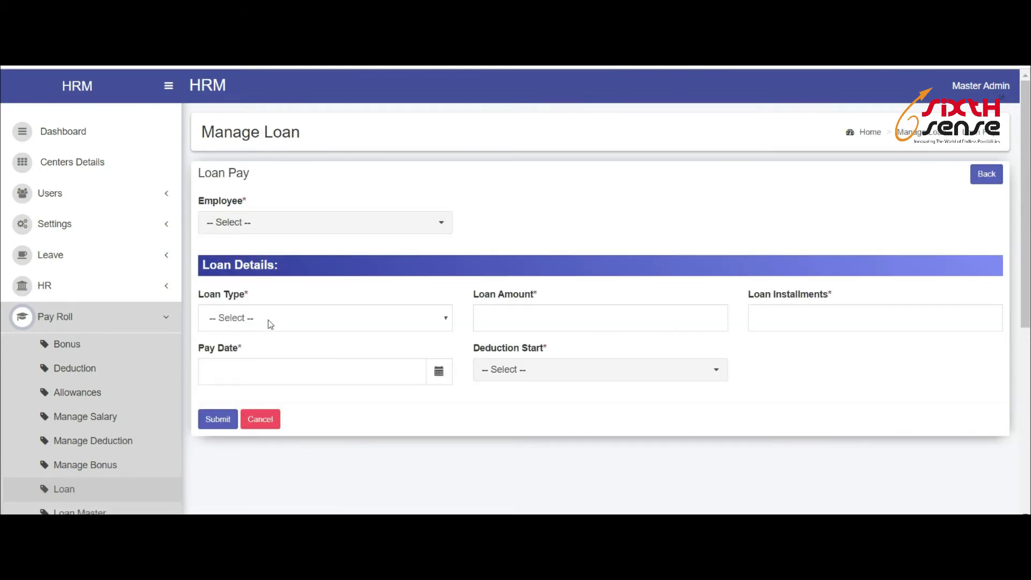
left_click(249, 323)
left_click(271, 349)
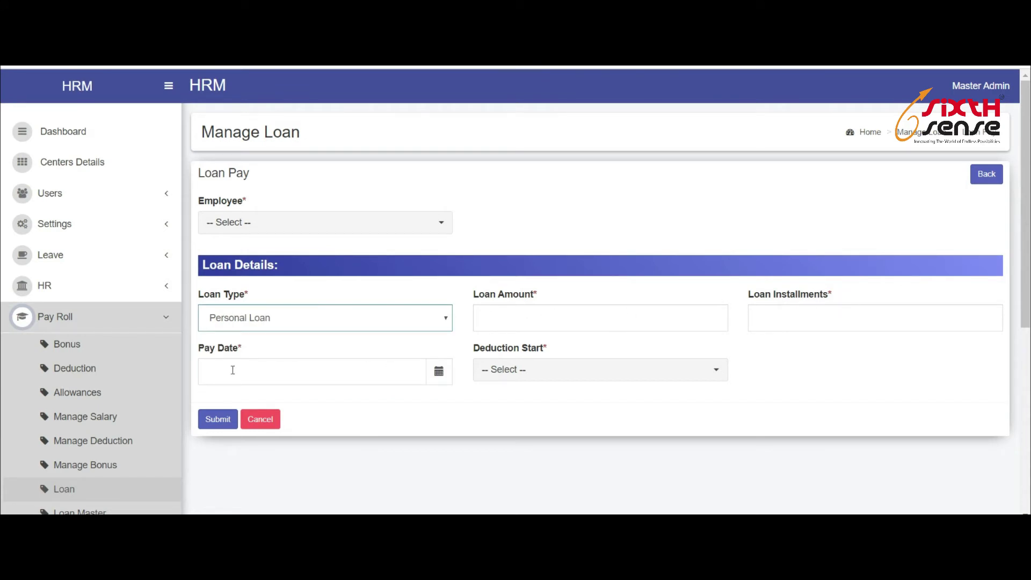
left_click(495, 375)
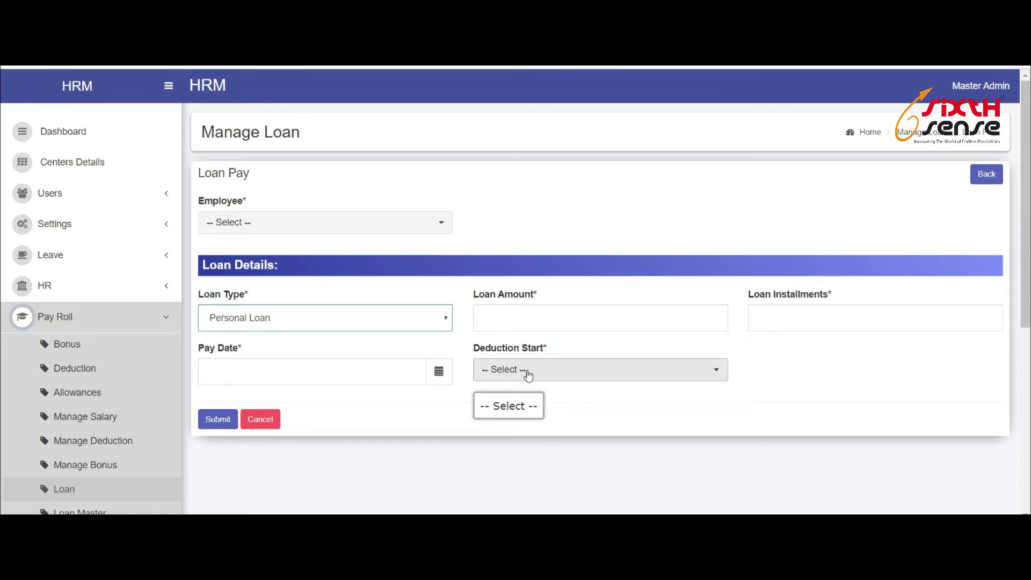
left_click(568, 352)
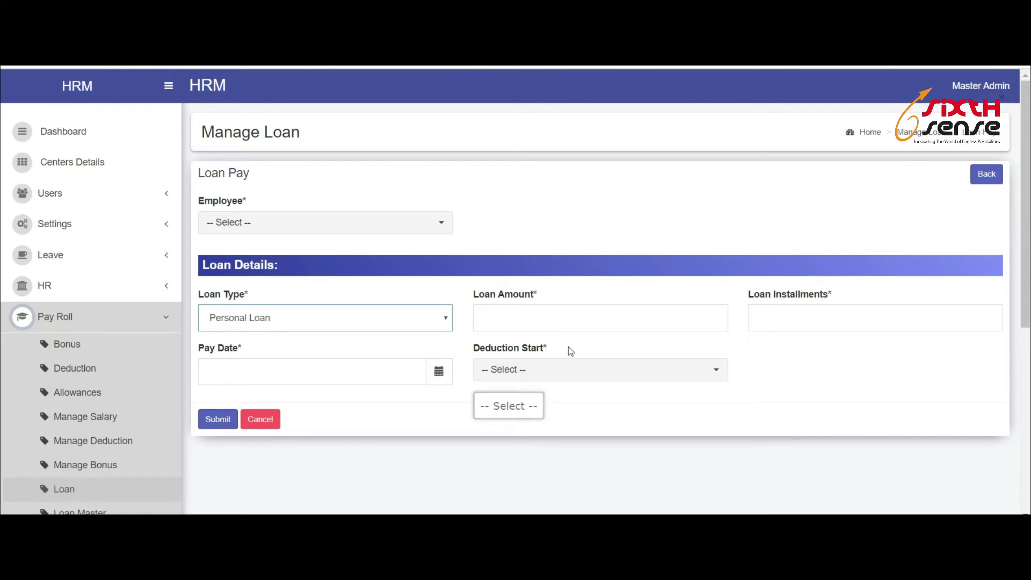
left_click(986, 174)
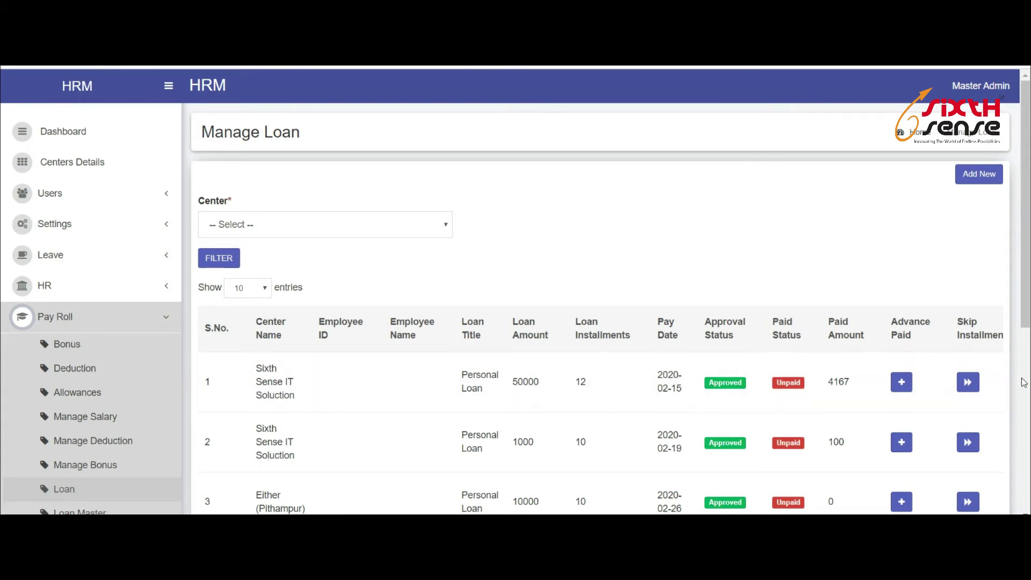
- Open the approval form of the unapproved Shree Ciramic loan, review its installments and approval option, and close it without submitting
scroll(570, 414, "down", 4)
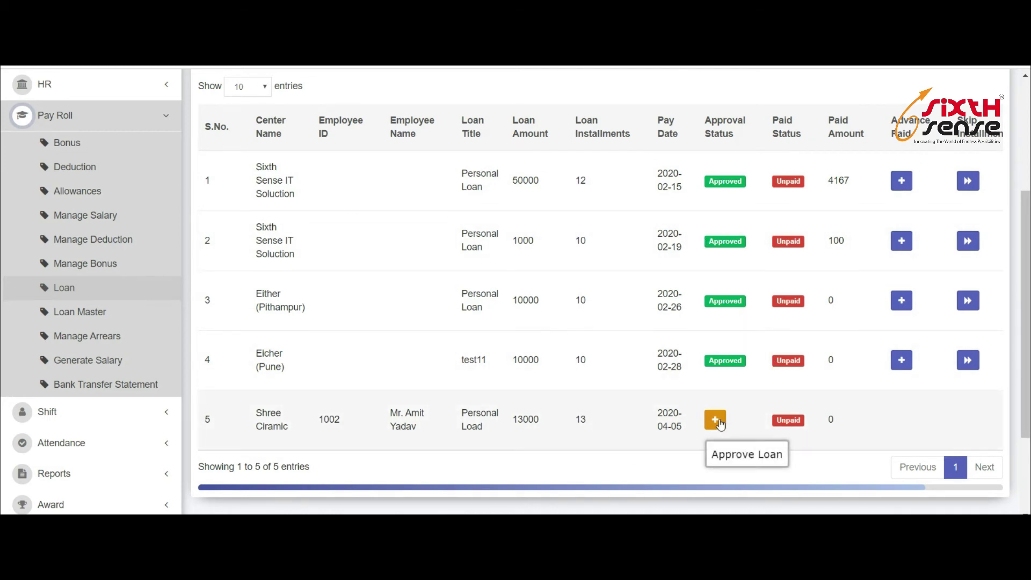
left_click(722, 422)
scroll(398, 360, "down", 3)
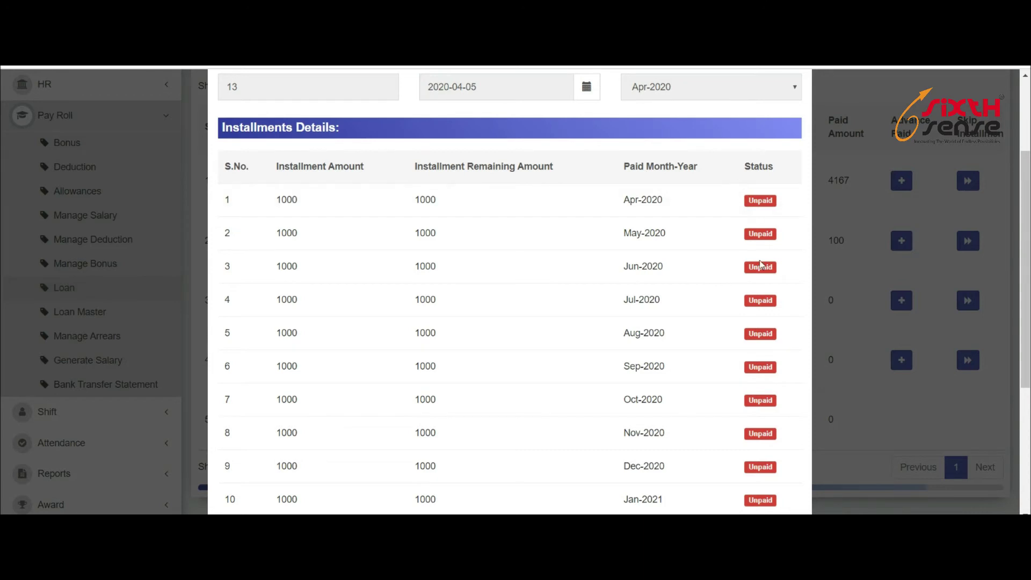
scroll(762, 375, "down", 4)
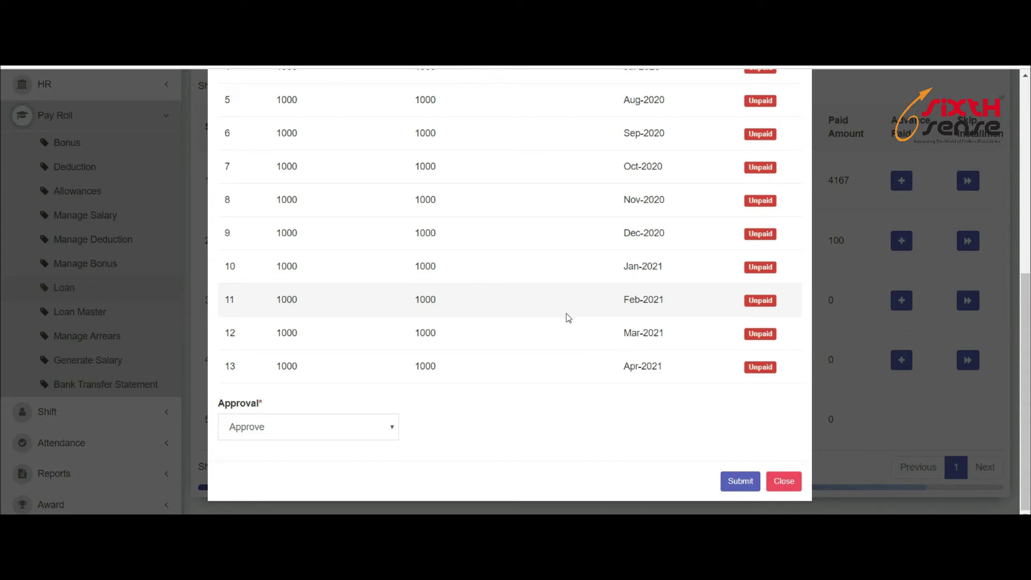
scroll(716, 317, "up", 1)
scroll(716, 316, "up", 3)
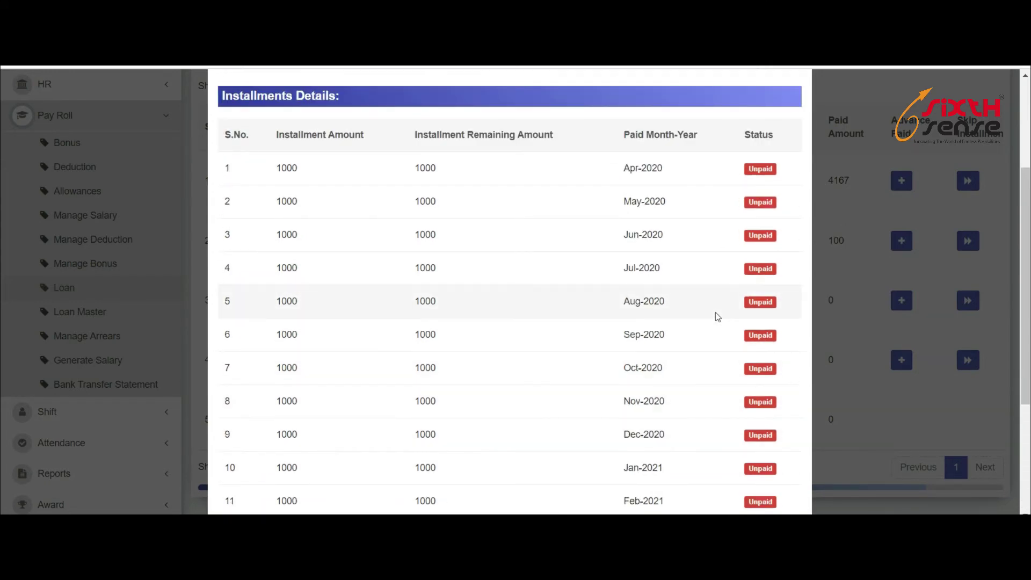
scroll(762, 268, "down", 3)
left_click(783, 484)
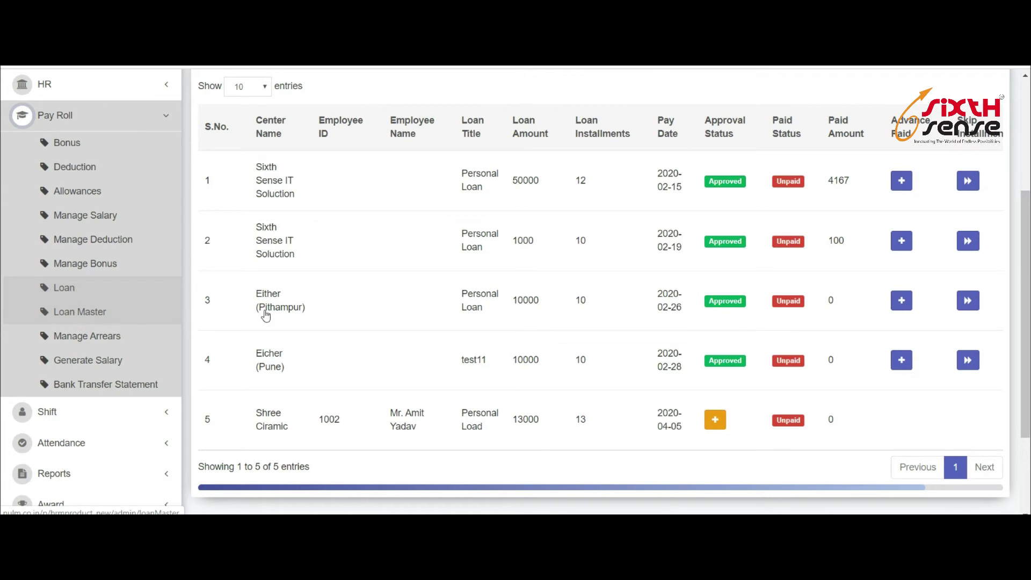
- Review the Loan Master page and the Manage Arrears list in the Pay Roll section
left_click(158, 321)
scroll(573, 287, "down", 3)
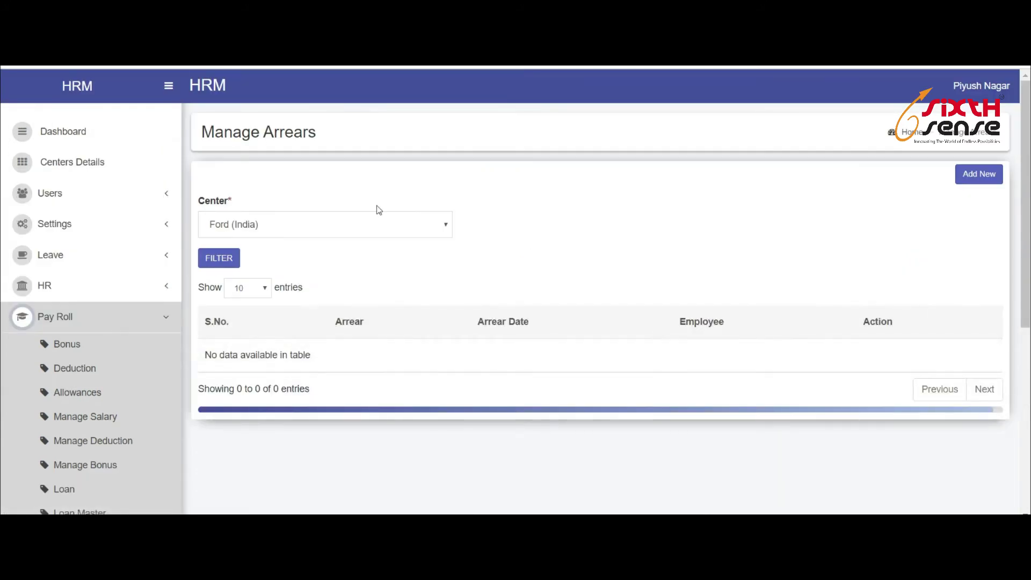
scroll(126, 375, "down", 6)
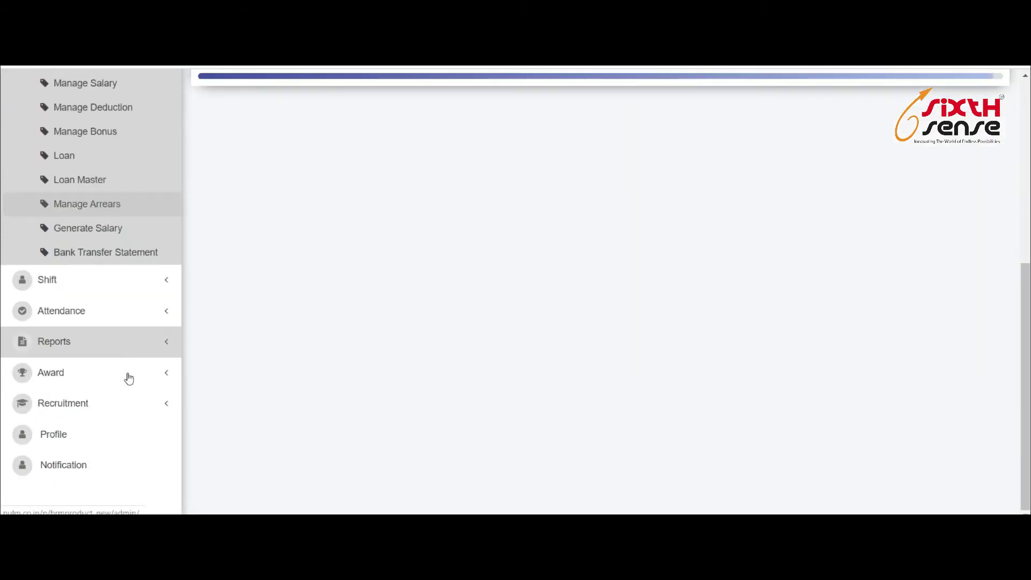
- Open the employee salary form in Generate Salary and select May-2020 as the Month-Year
left_click(114, 231)
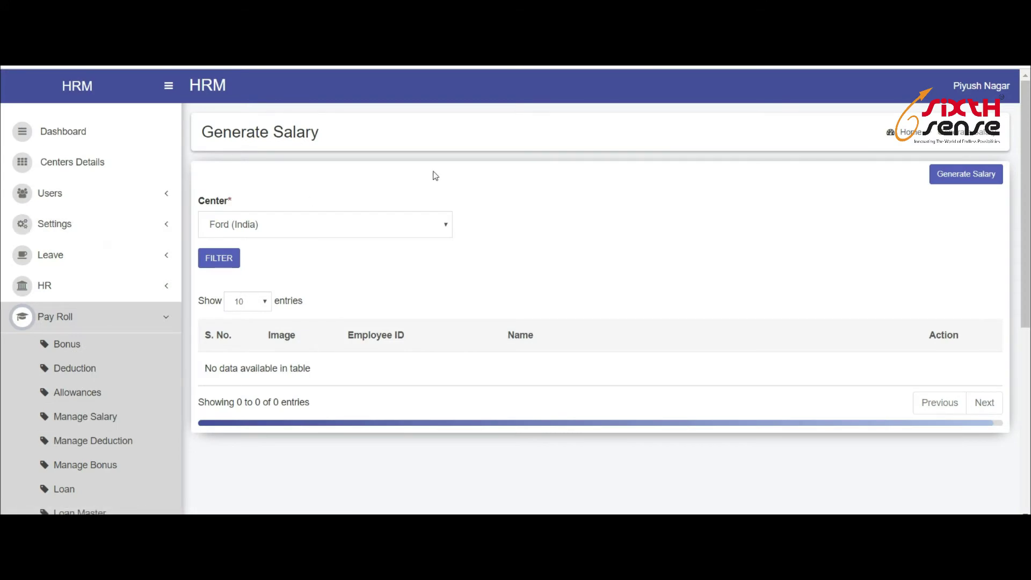
left_click(958, 177)
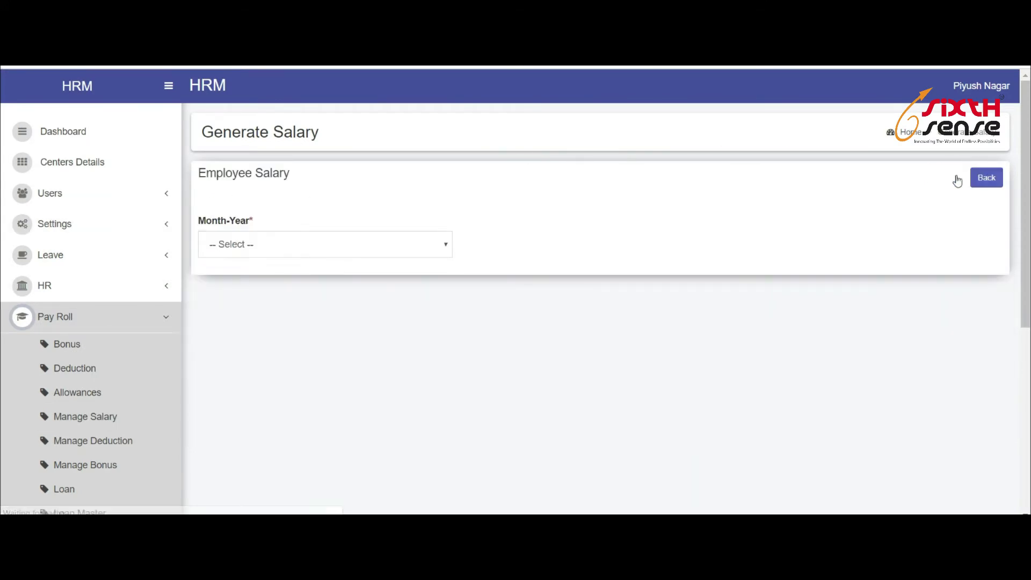
left_click(259, 250)
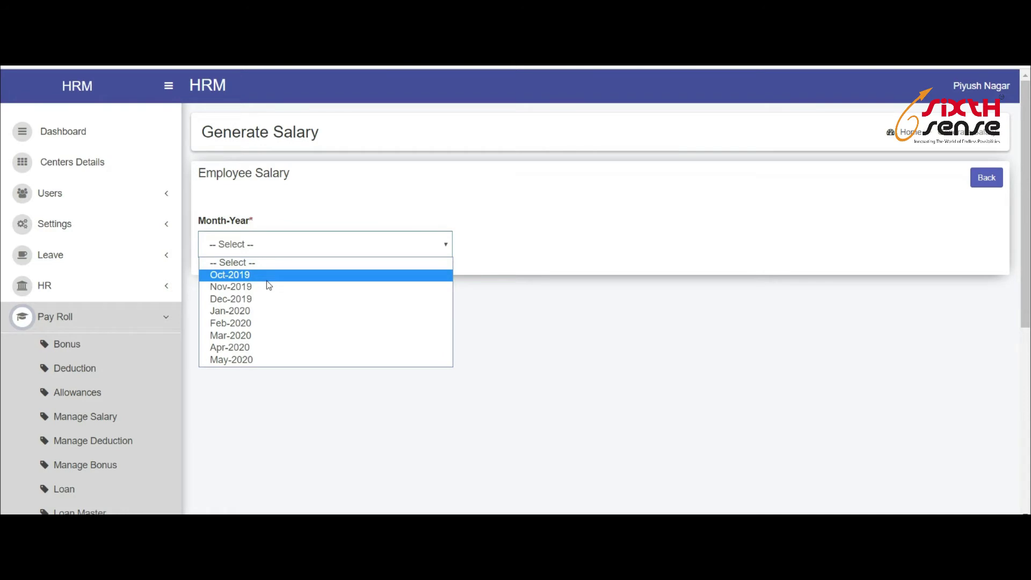
left_click(269, 360)
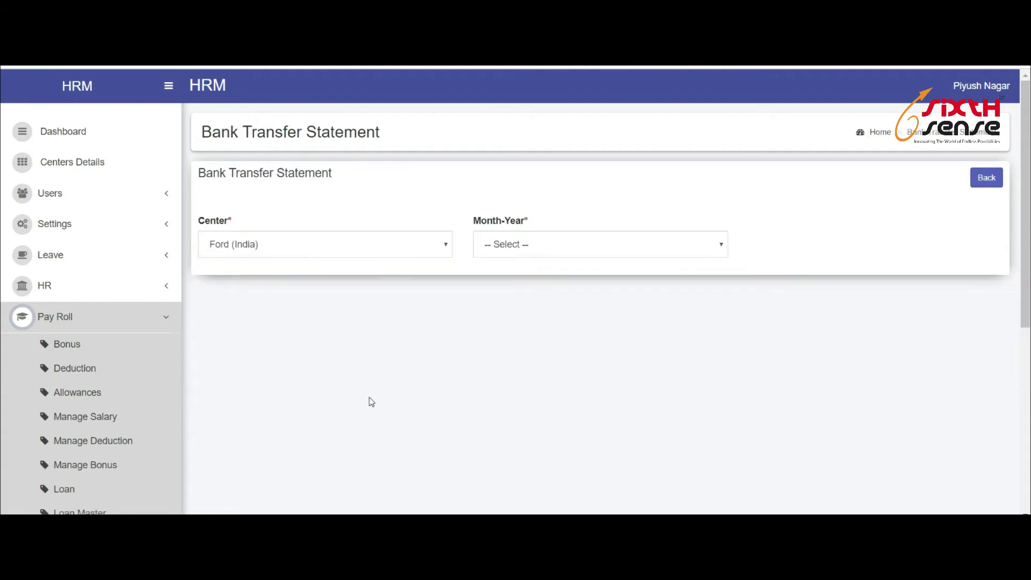
- Check the Bank Transfer Statement of the Ford (India) center for Mar-2020 and highlight the salary status text
scroll(369, 400, "down", 2)
scroll(365, 411, "down", 2)
scroll(435, 377, "up", 4)
left_click(501, 244)
left_click(530, 336)
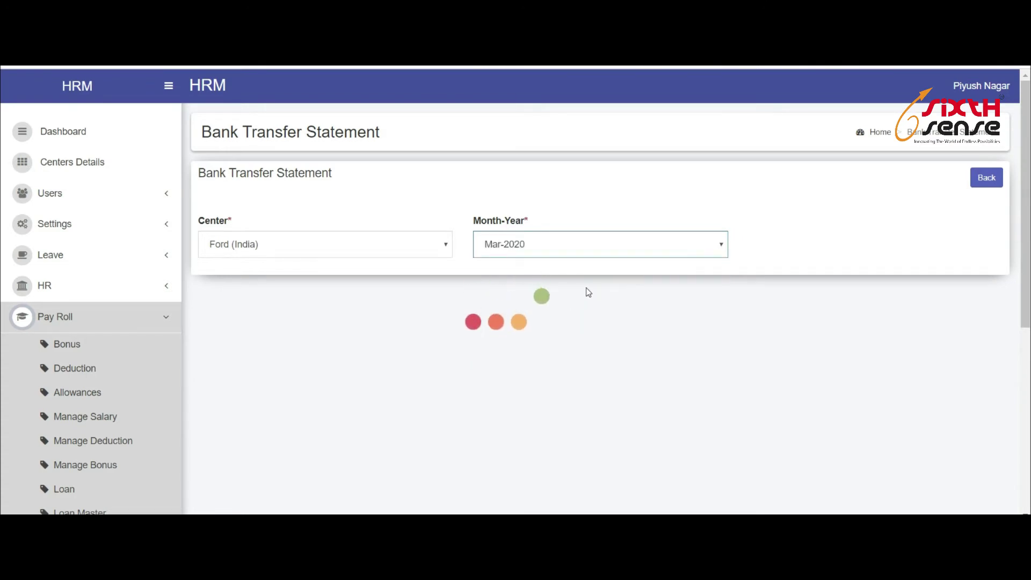
left_click_drag(349, 285, 191, 283)
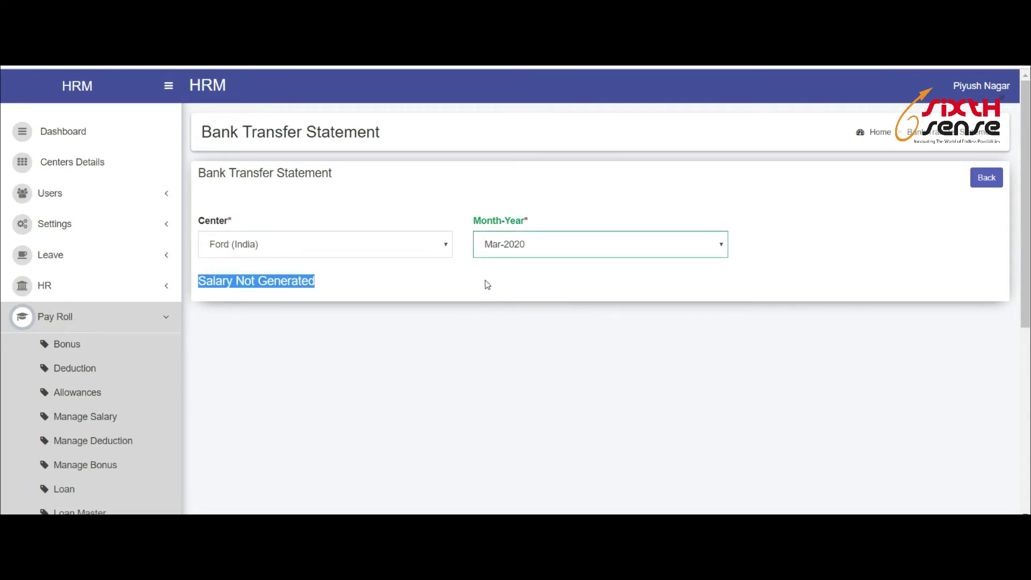
- Expand the Shift section and review the Shift Master and Shift Mapping lists
scroll(357, 293, "down", 3)
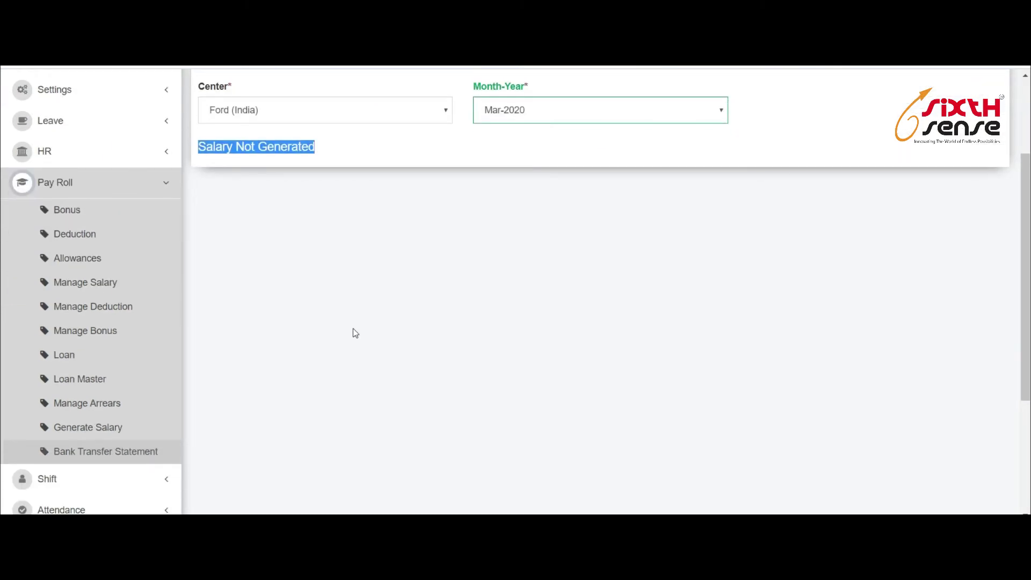
scroll(119, 440, "down", 3)
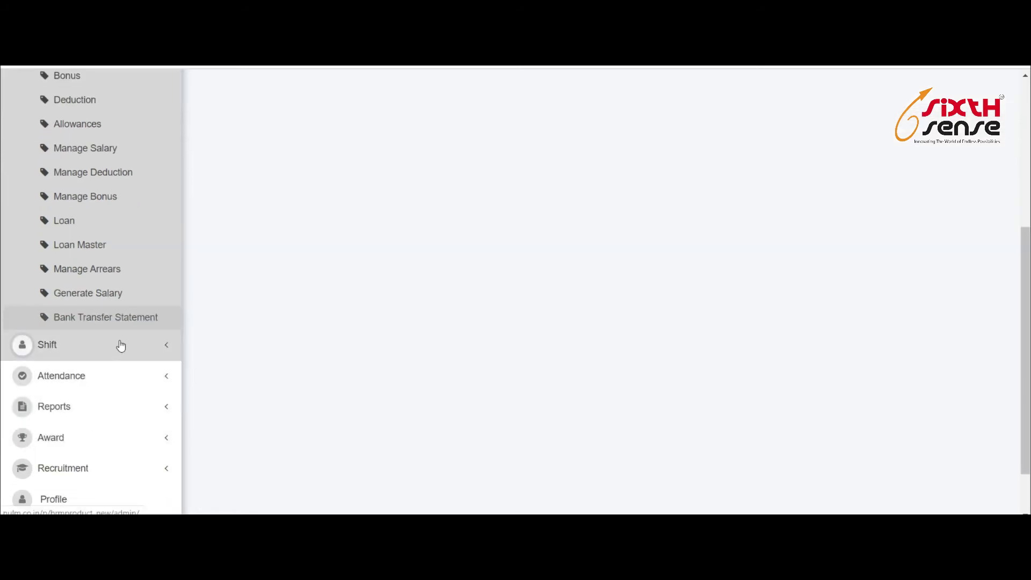
left_click(120, 346)
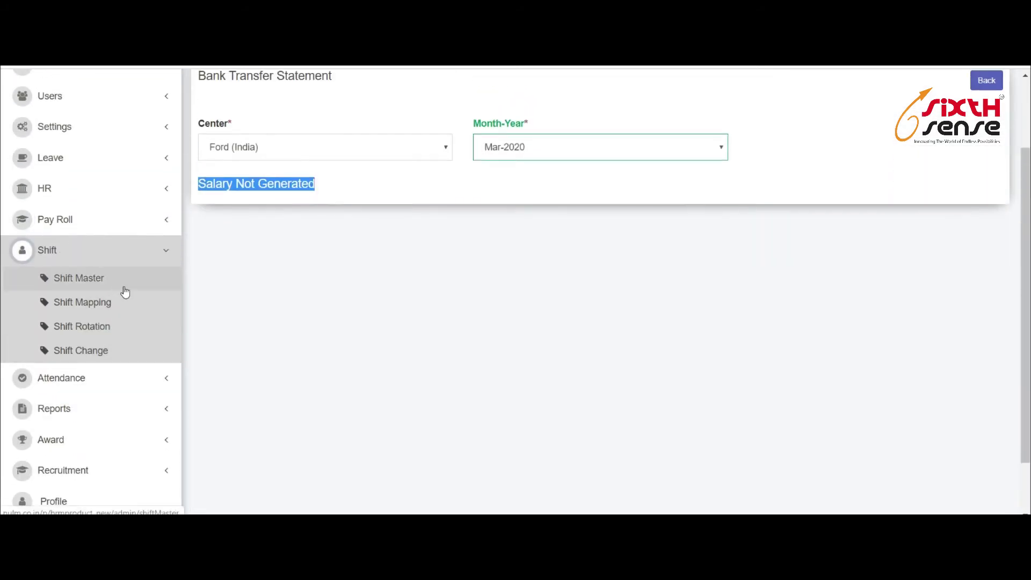
left_click(122, 283)
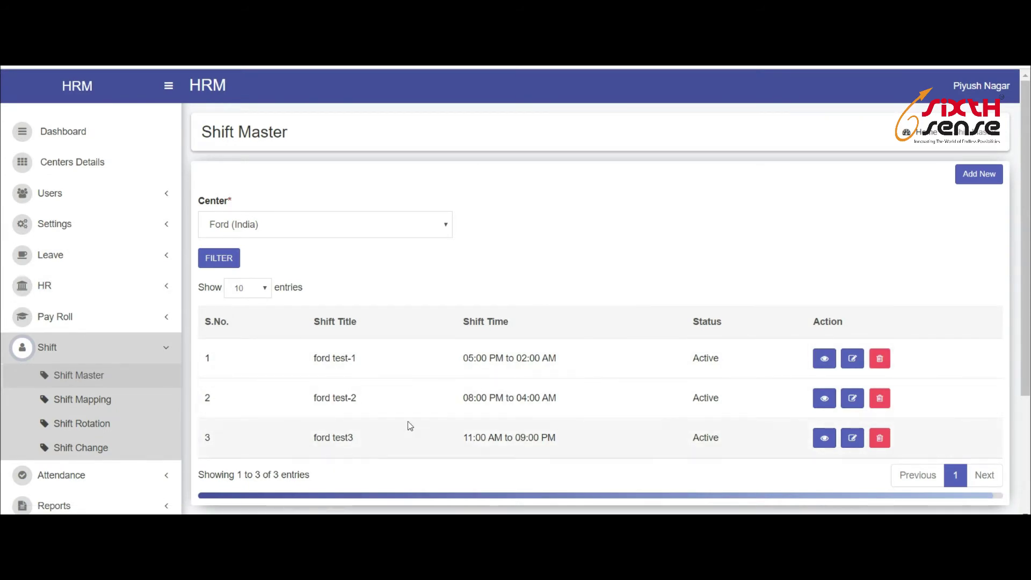
left_click(64, 404)
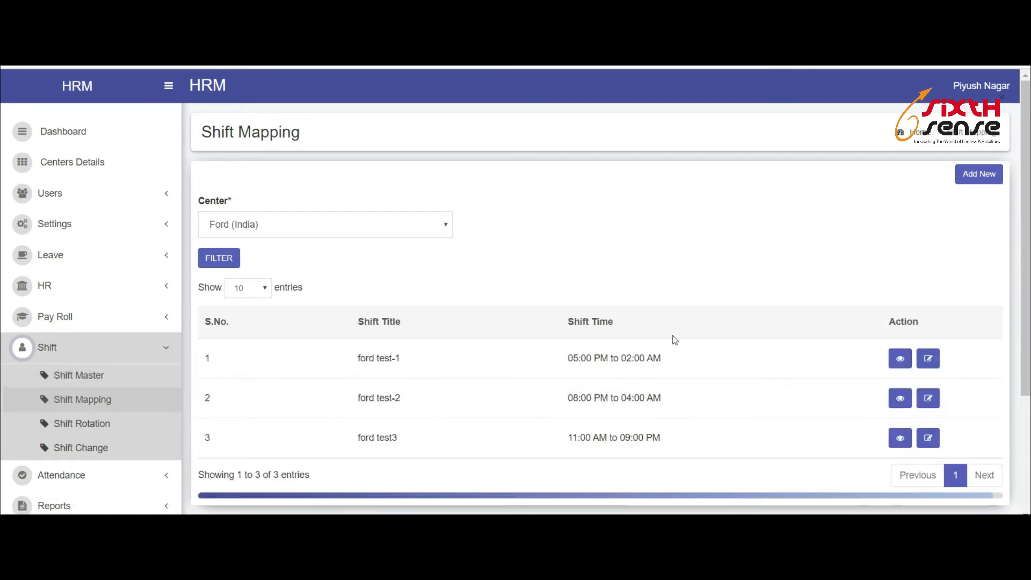
- Start a new shift mapping and select ford test-1 as the shift
left_click(979, 174)
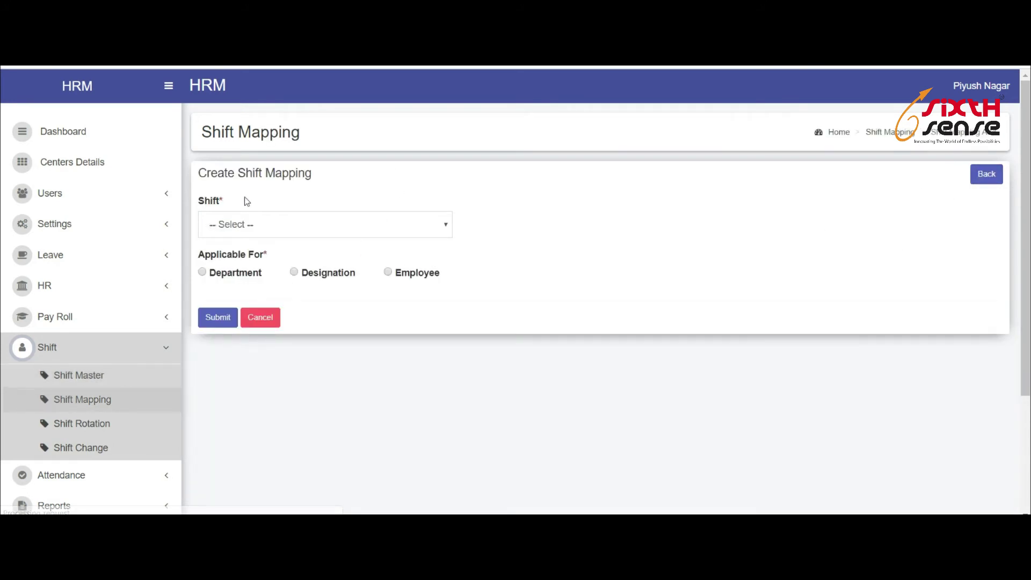
left_click(272, 226)
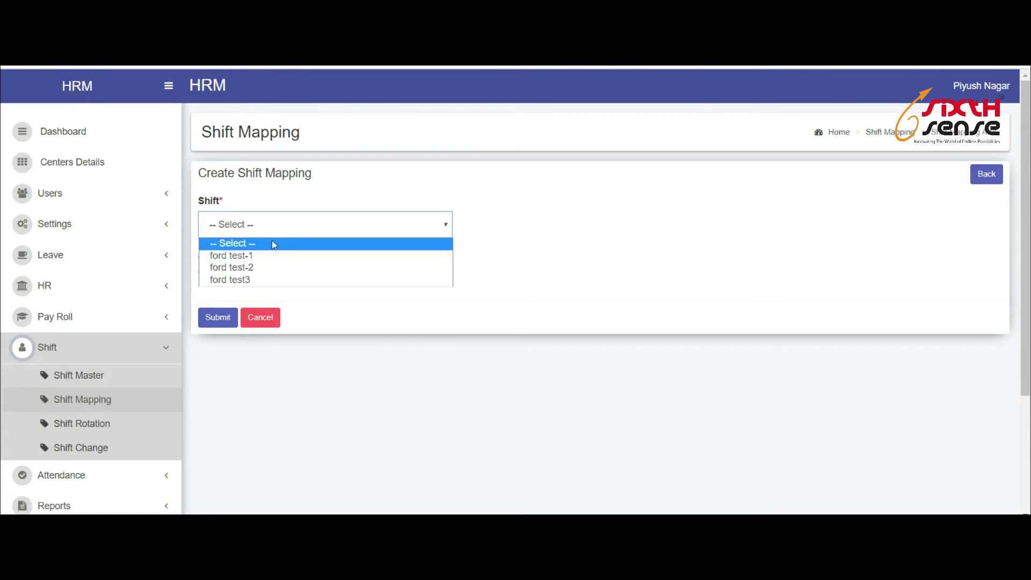
left_click(270, 255)
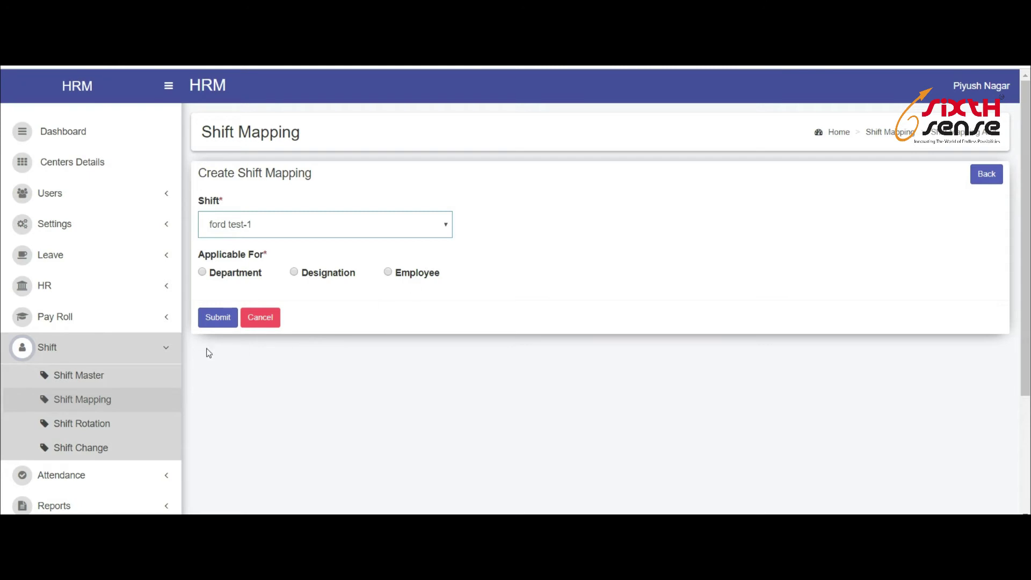
- Review the Shift Rotation and Shift Change lists of the Shift section
left_click(104, 424)
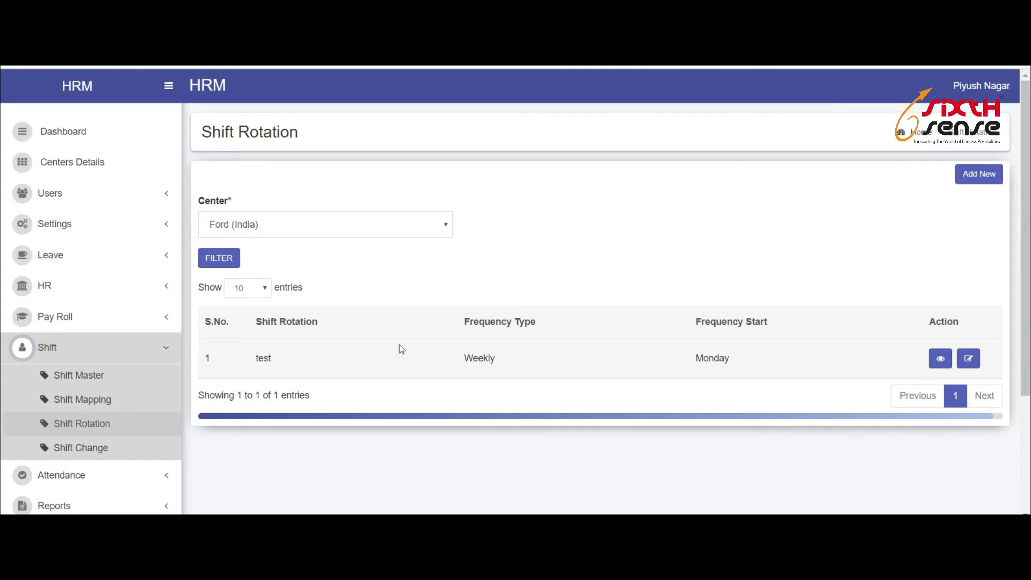
left_click(99, 447)
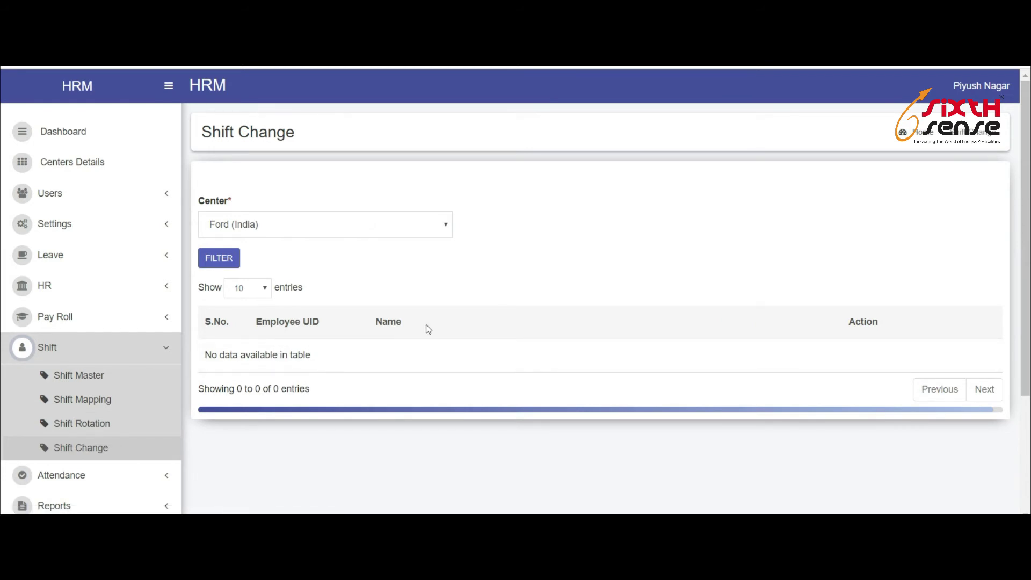
- Expand the Attendance section and view the Employee Attendance page
scroll(462, 317, "down", 1)
scroll(413, 295, "down", 1)
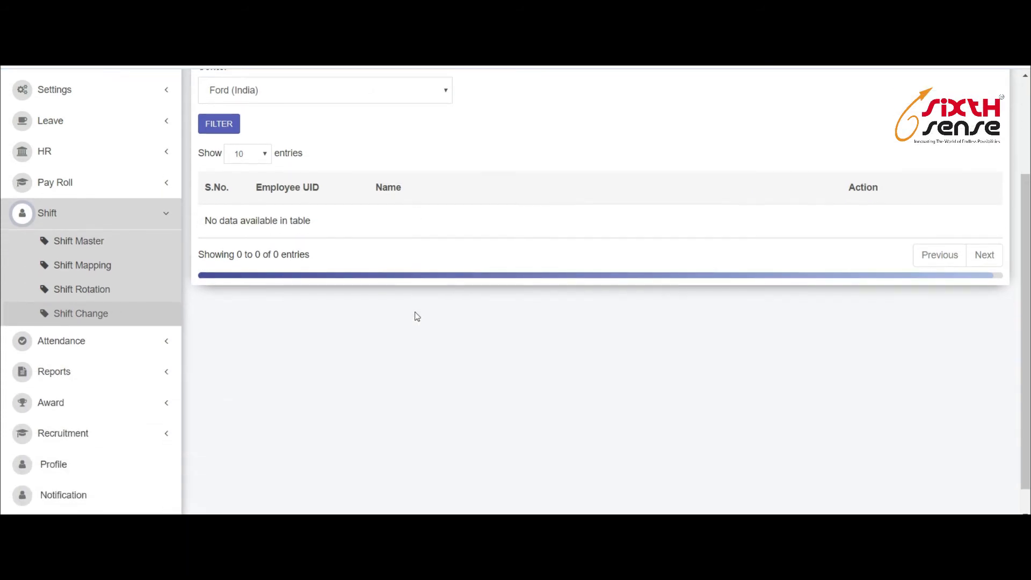
left_click(129, 340)
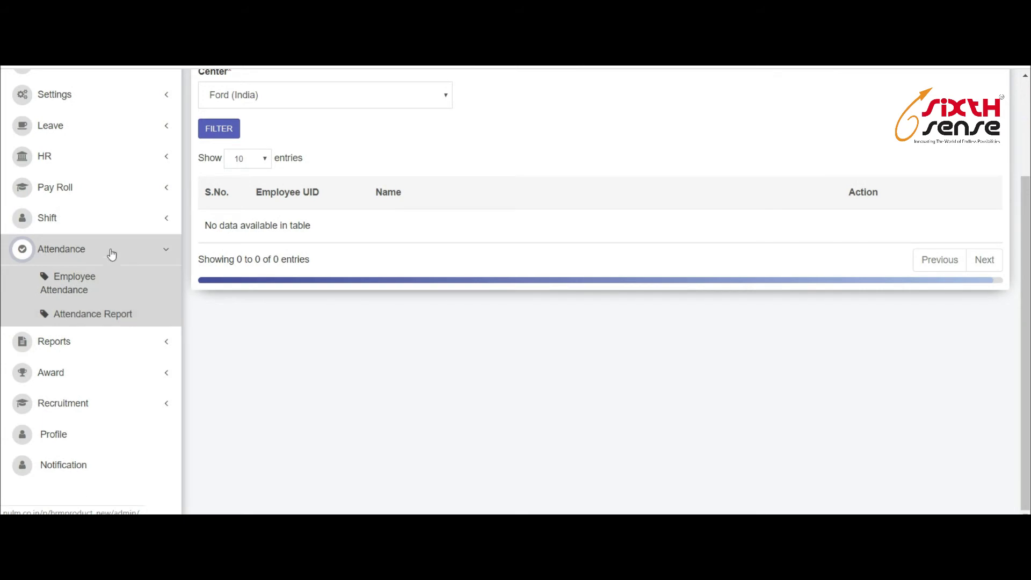
left_click(122, 290)
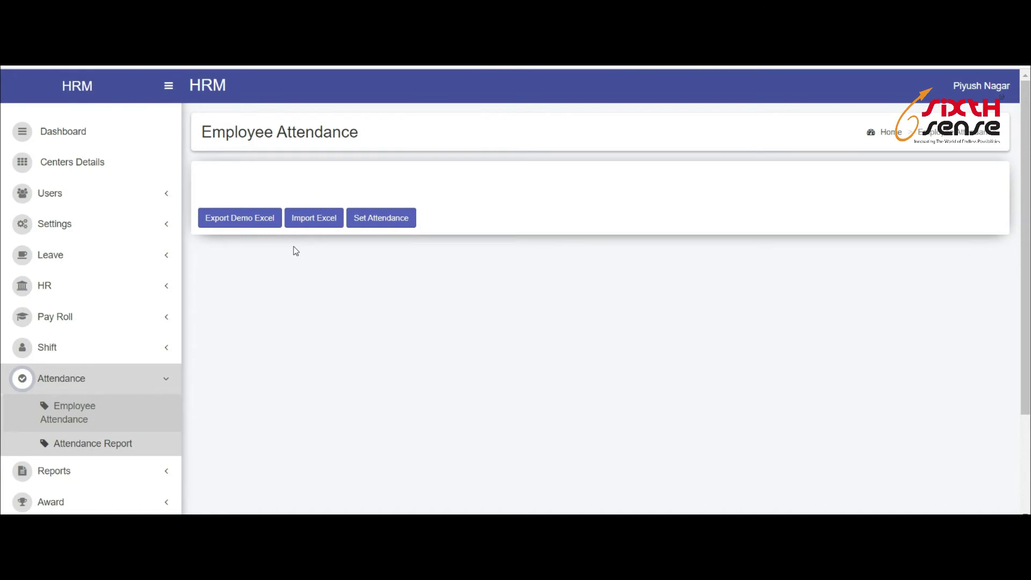
- Run the Attendance Report with the Monthly filter for February 2020
left_click(122, 439)
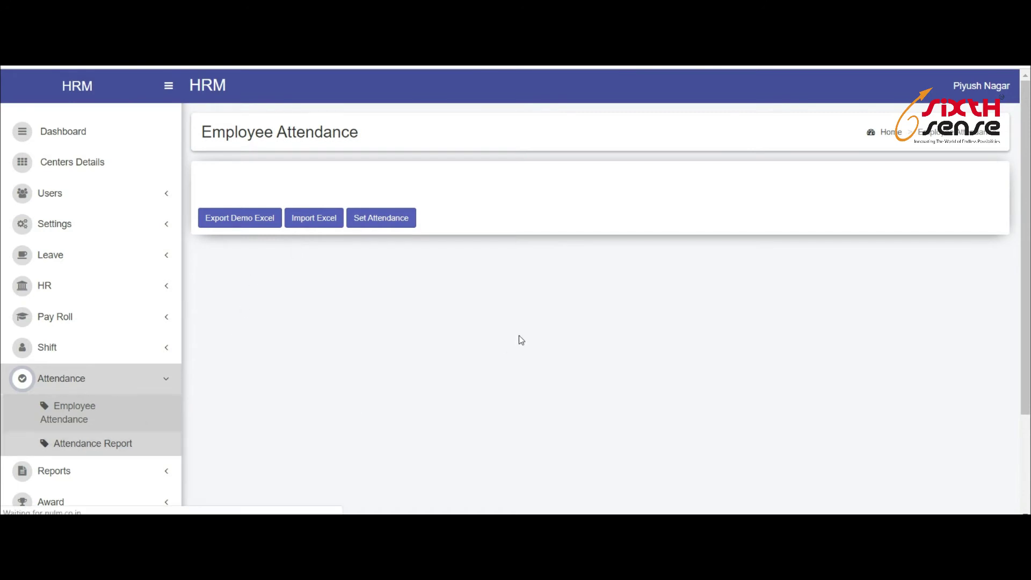
left_click(297, 226)
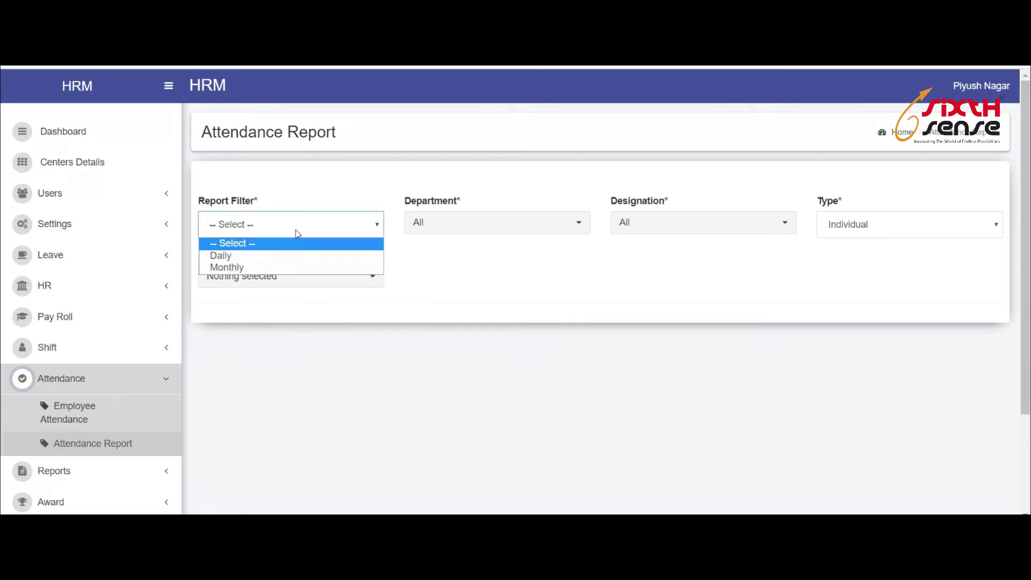
left_click(298, 267)
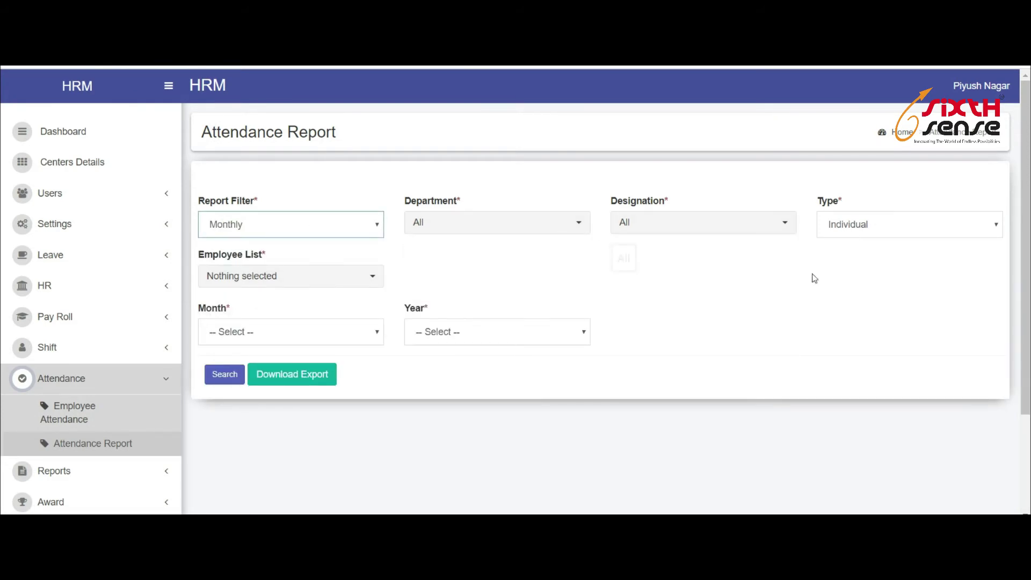
left_click(315, 336)
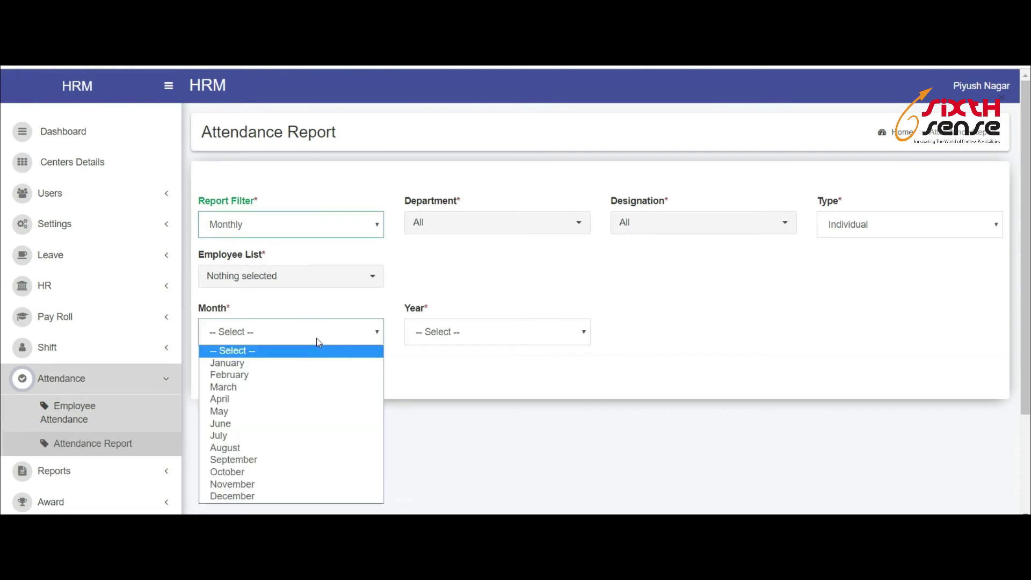
left_click(280, 379)
left_click(470, 336)
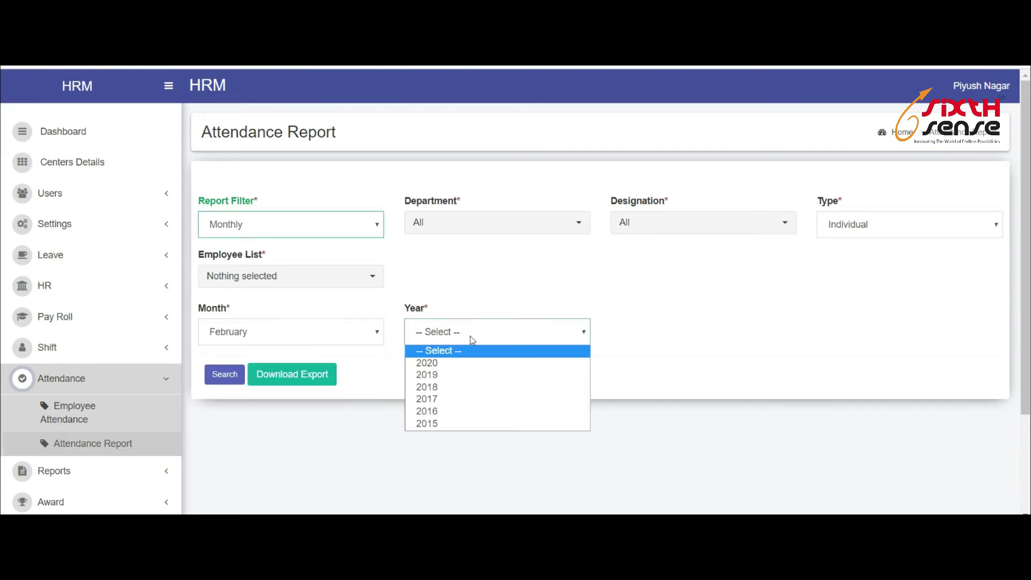
left_click(466, 363)
left_click(228, 378)
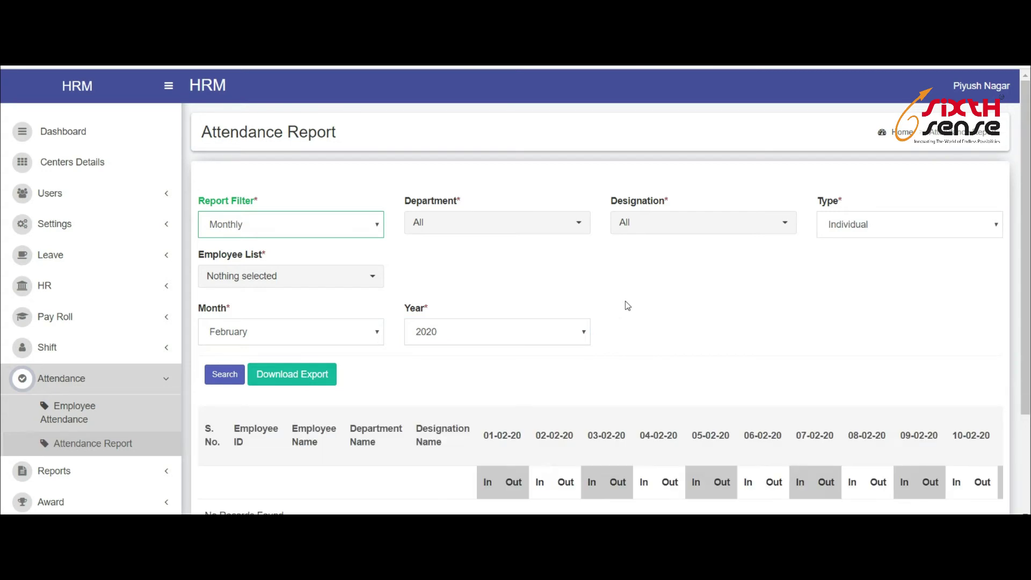
- Examine the daily In/Out columns of the attendance report through to the Total Working Time column
scroll(628, 305, "down", 3)
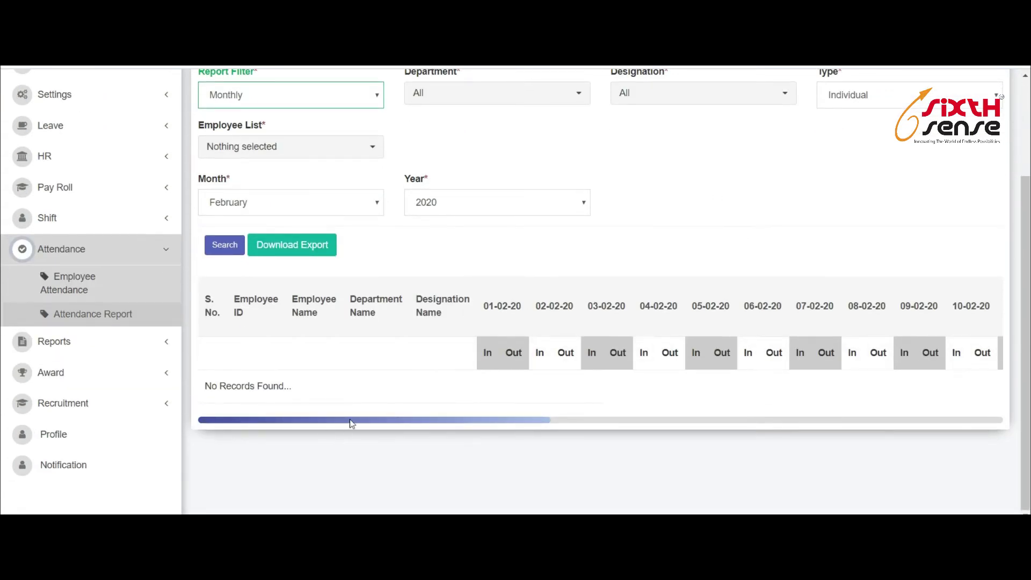
left_click_drag(353, 422, 896, 417)
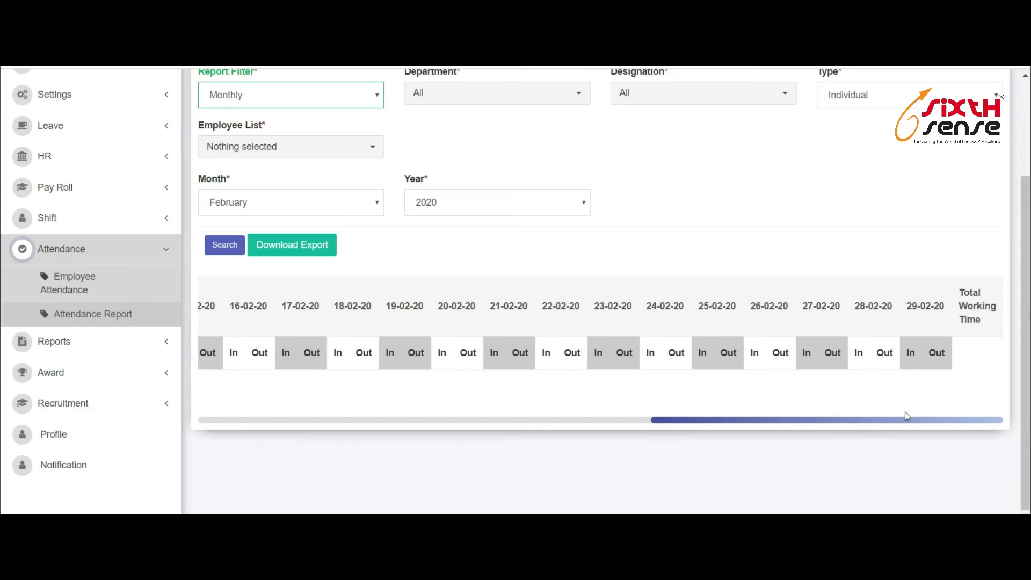
left_click_drag(823, 414, 297, 351)
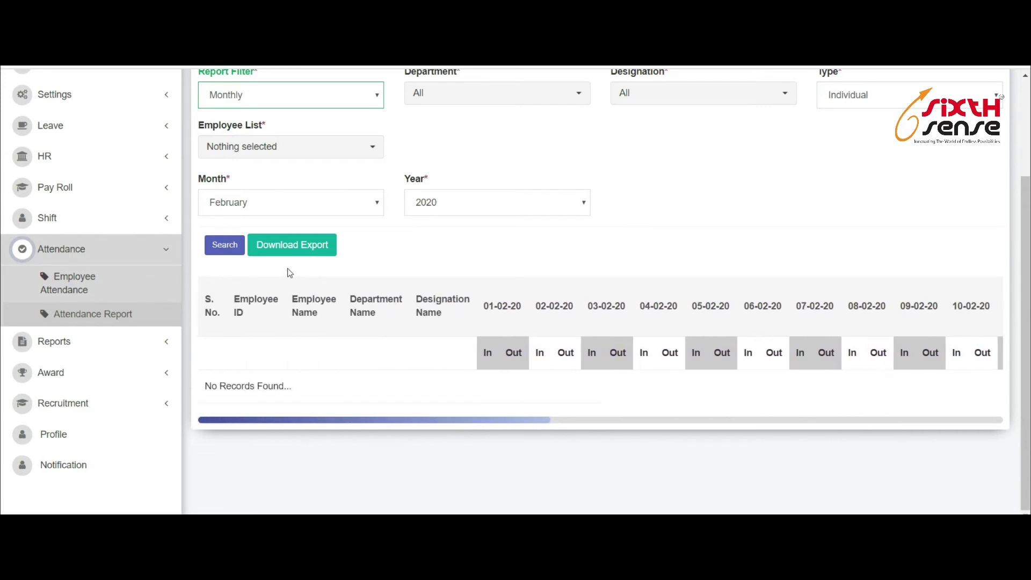
- Run the Yearly Salary Report of the Ford (India) center for 2019 and examine all its columns
left_click(104, 349)
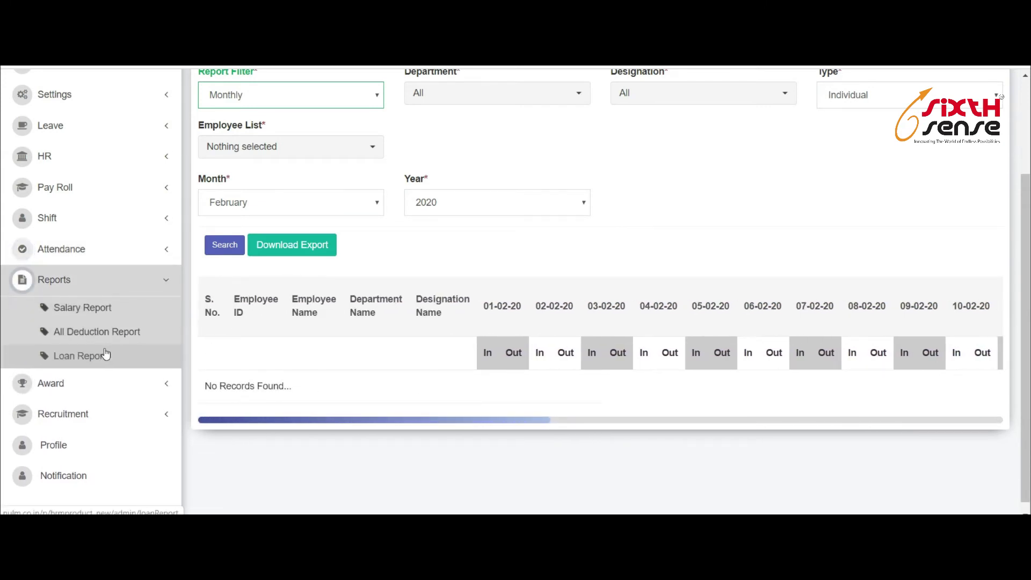
left_click(115, 308)
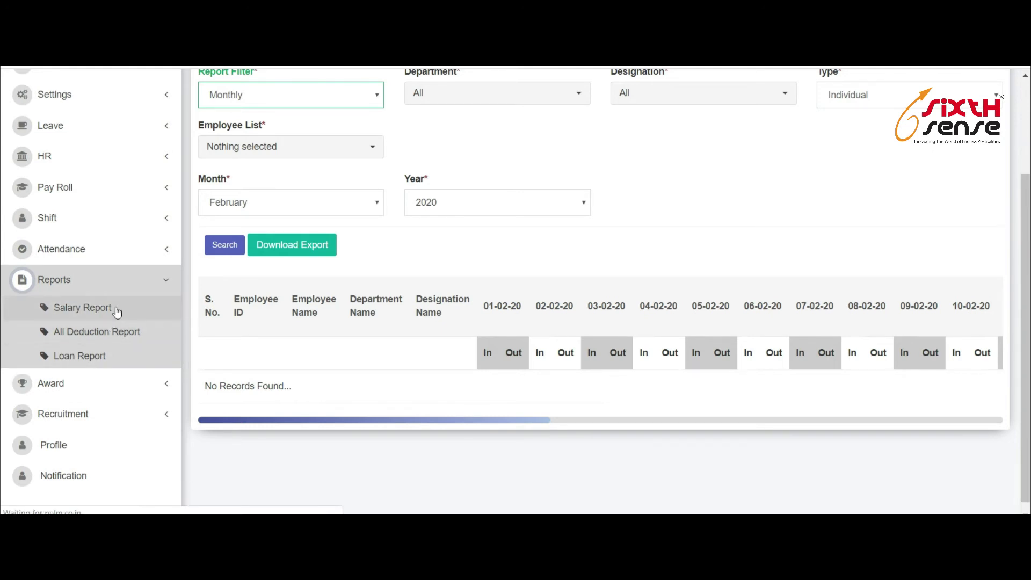
left_click(359, 233)
left_click(359, 234)
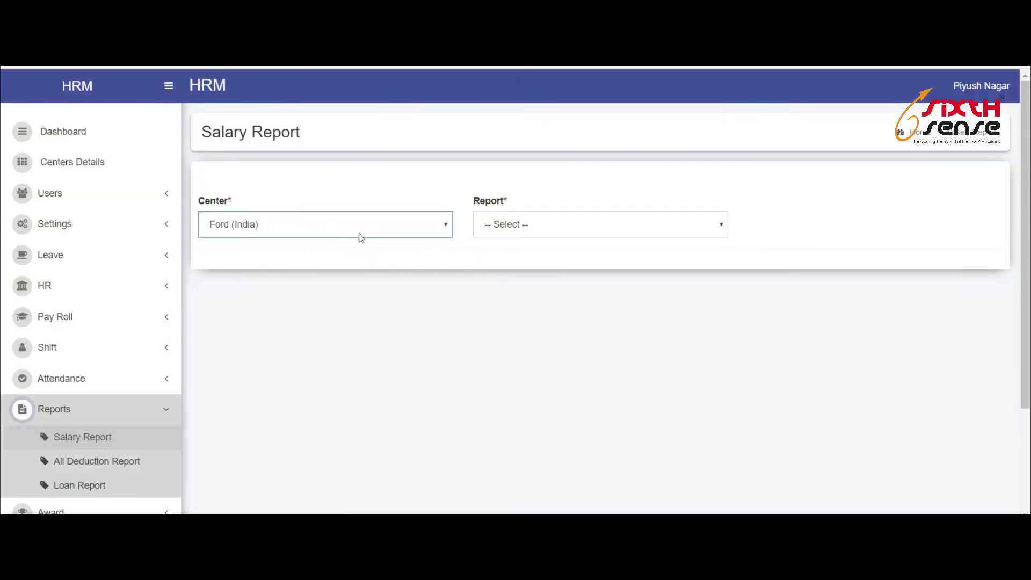
left_click(566, 232)
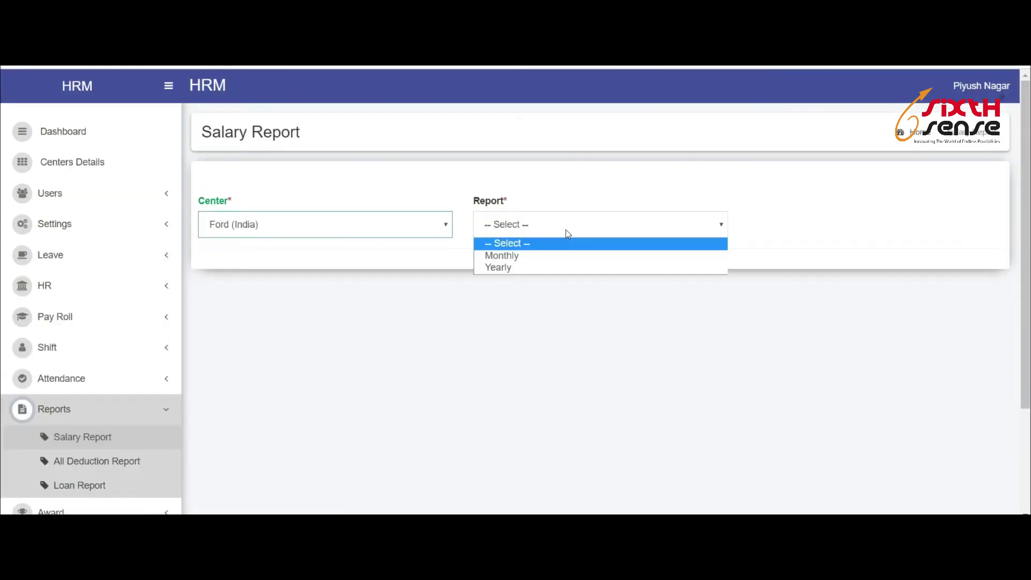
left_click(567, 267)
left_click(374, 276)
left_click(348, 310)
left_click(231, 321)
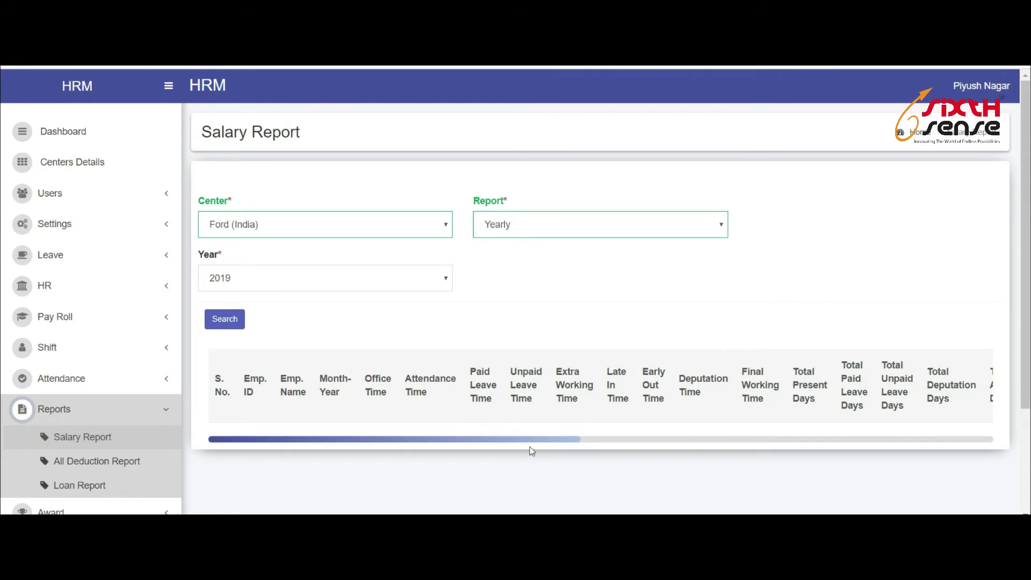
left_click_drag(540, 443, 345, 464)
left_click_drag(524, 435, 974, 433)
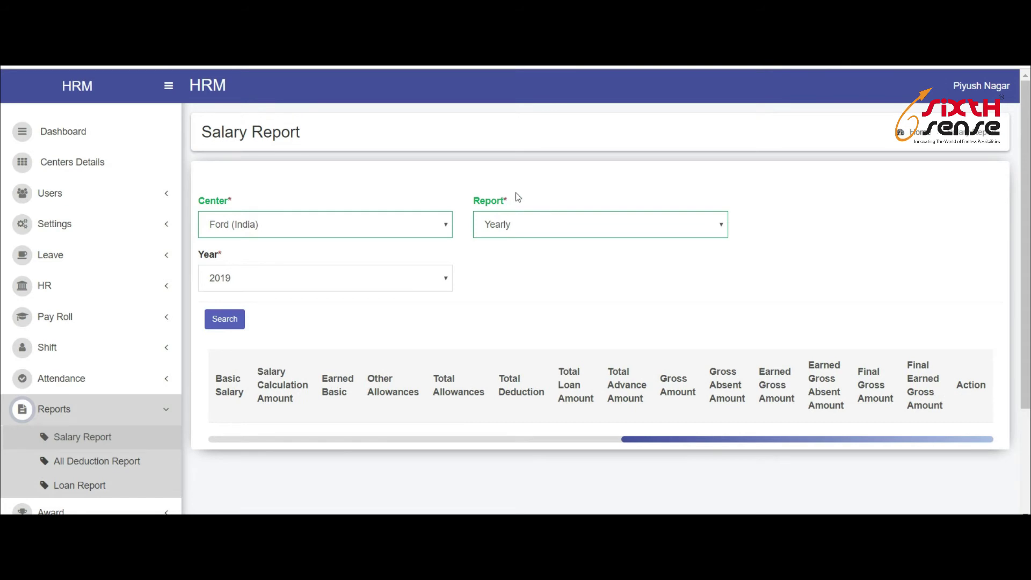
- Review the All Deduction Report and Loan Report pages in the Reports section
scroll(455, 268, "down", 3)
left_click(120, 329)
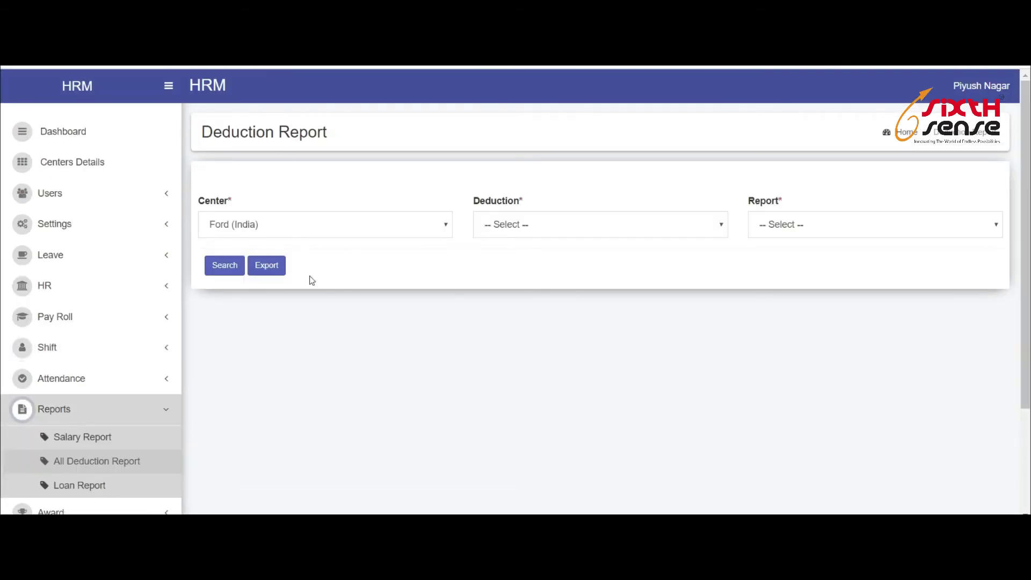
scroll(342, 362, "down", 3)
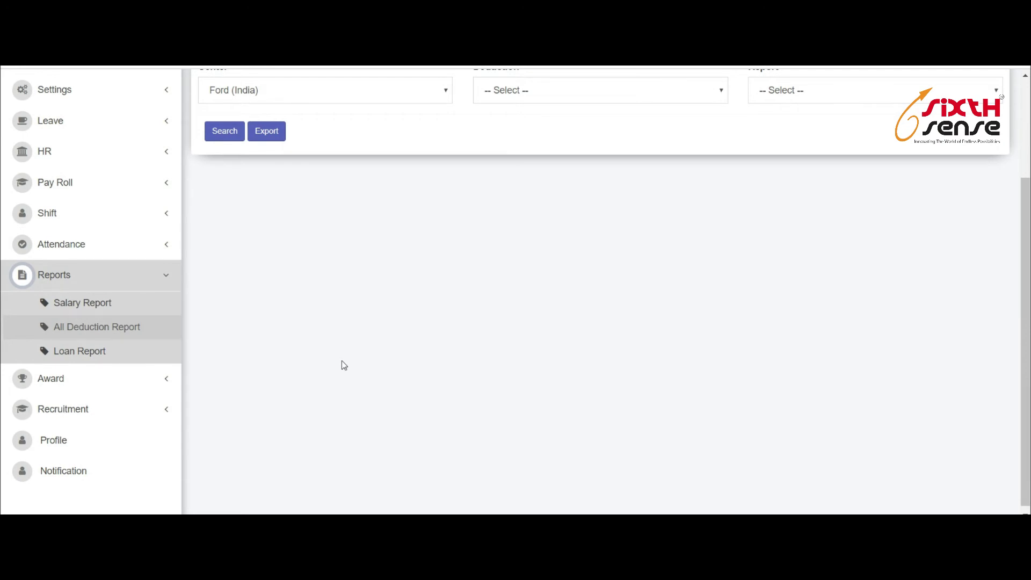
left_click(81, 360)
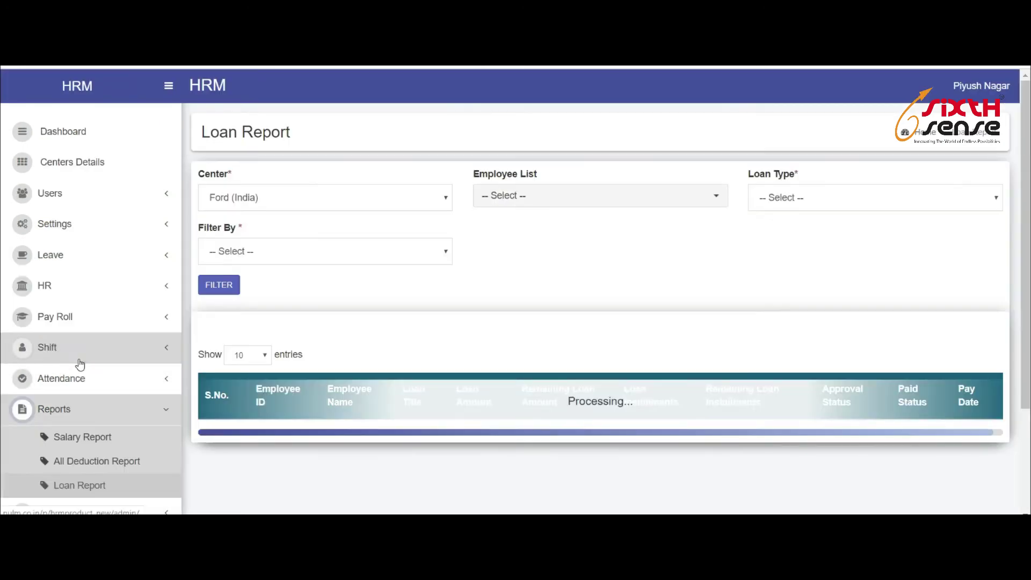
- Expand the Award section and review the Awards Type and Awards Detail lists
scroll(432, 367, "down", 3)
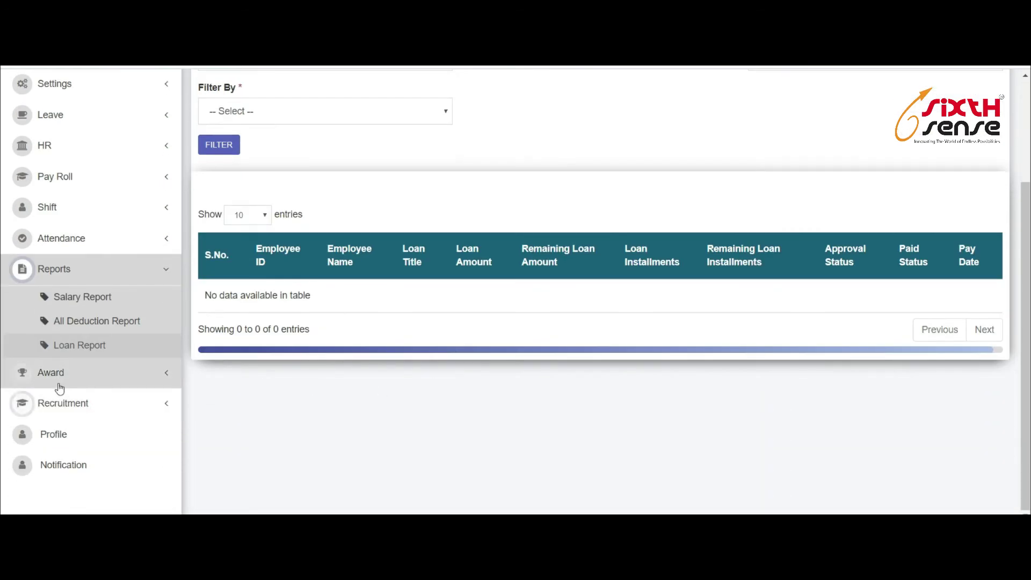
left_click(64, 377)
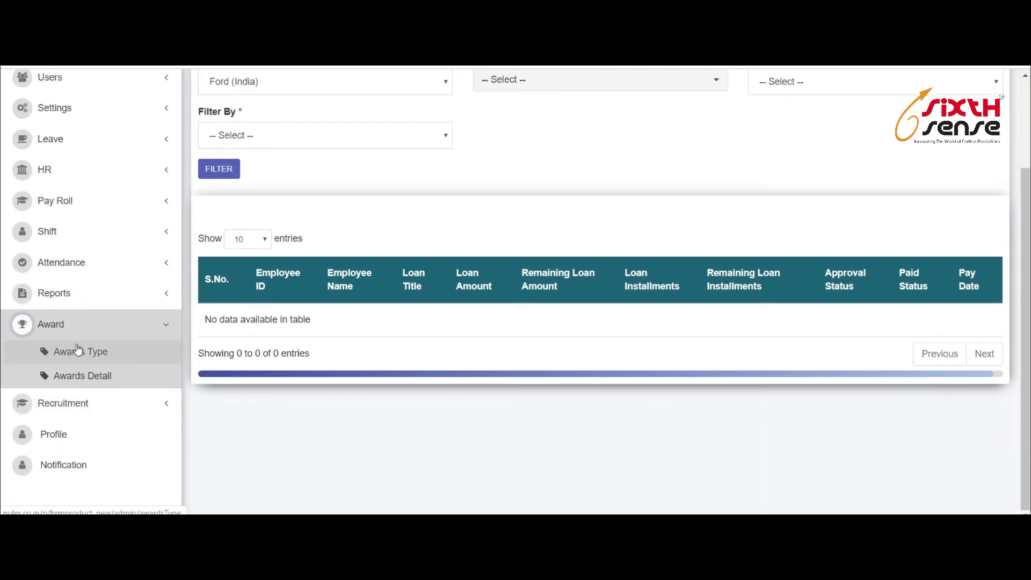
left_click(104, 357)
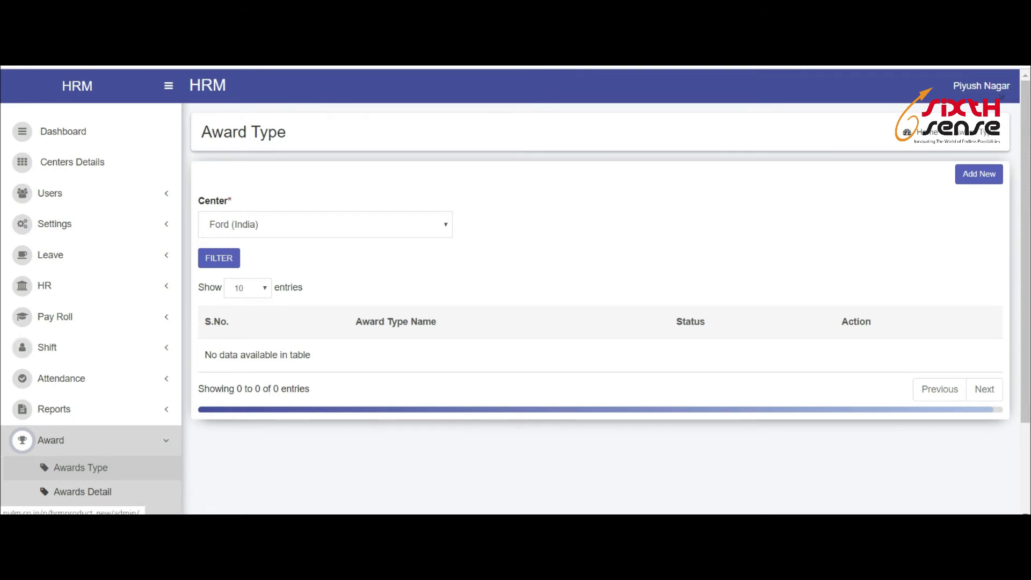
left_click(81, 491)
- Expand the Recruitment section, look through its list of pages and view the Job Portal Master page
scroll(487, 359, "down", 2)
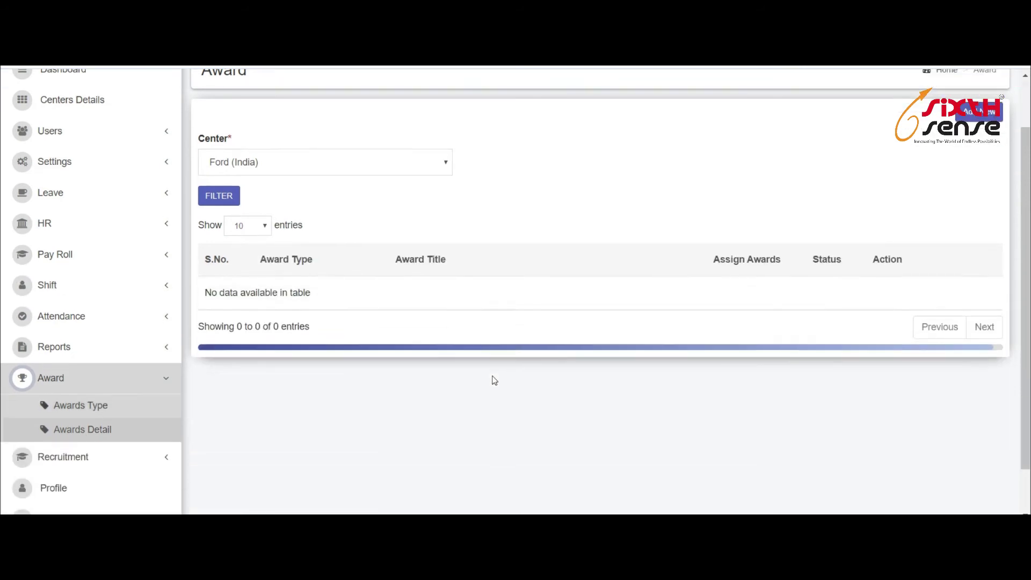
left_click(63, 403)
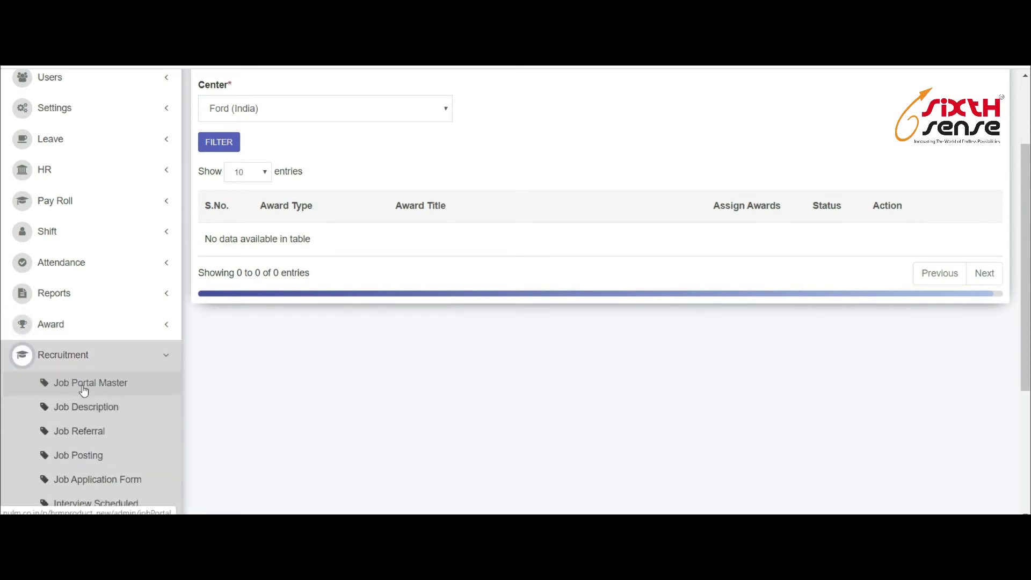
left_click(82, 385)
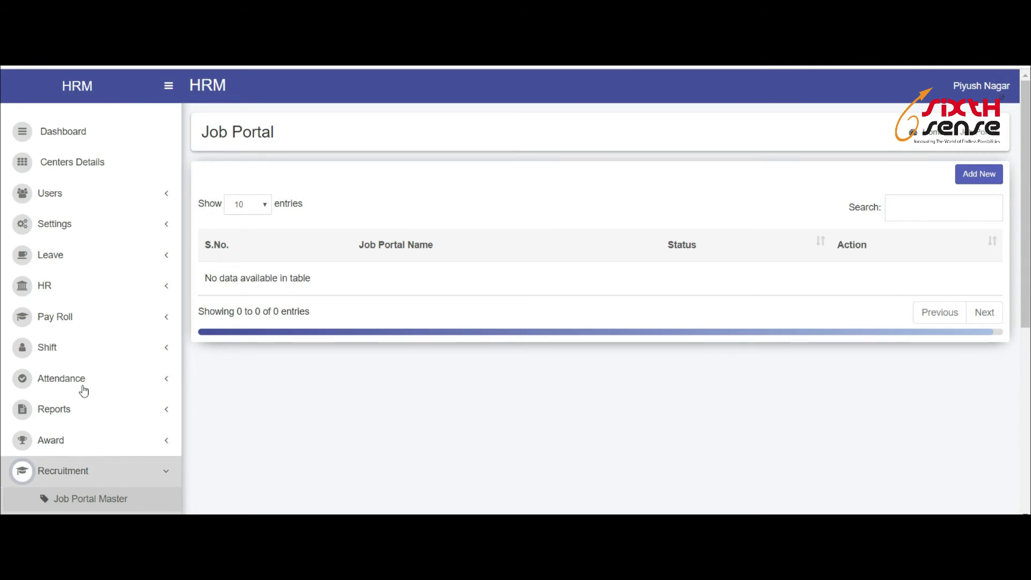
scroll(94, 392, "down", 4)
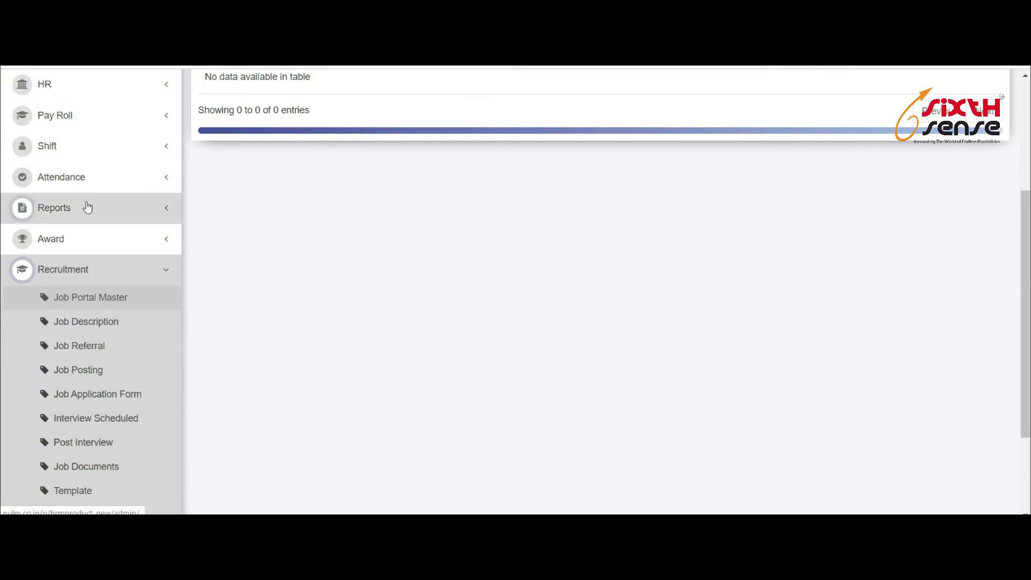
scroll(105, 266, "down", 1)
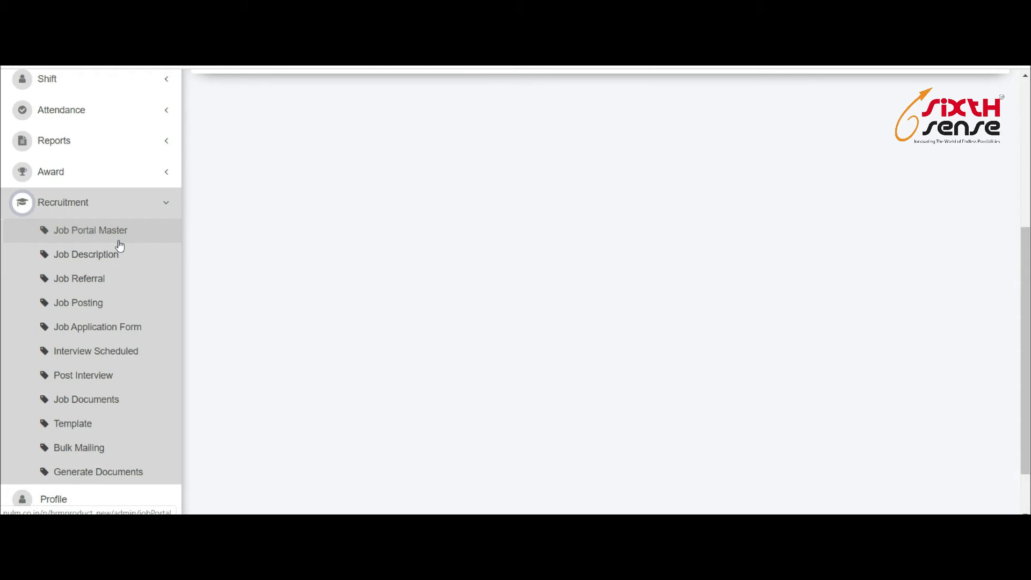
left_click(132, 237)
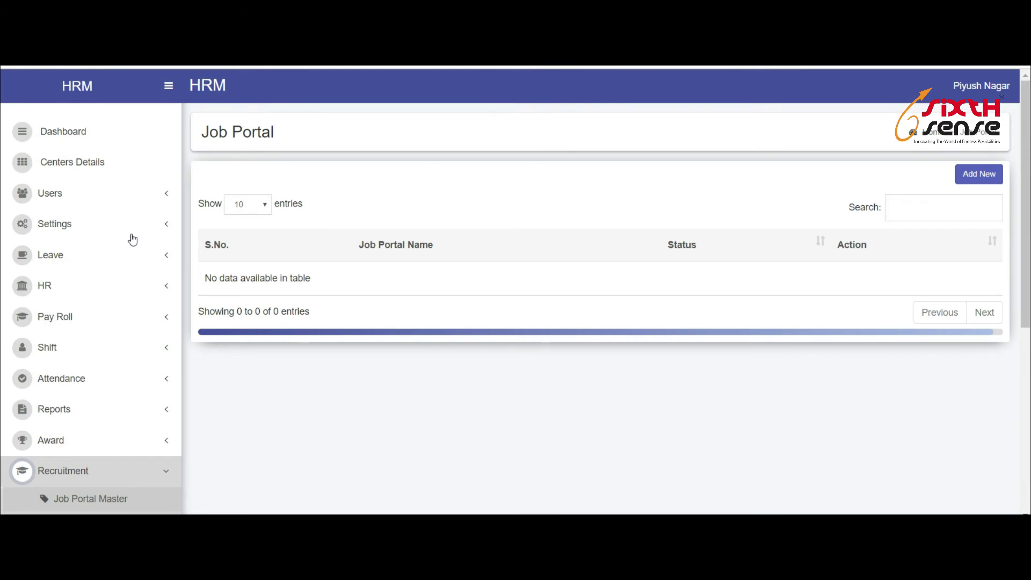
- Open the form for a new job portal and check the choices for Job Post Type
left_click(971, 173)
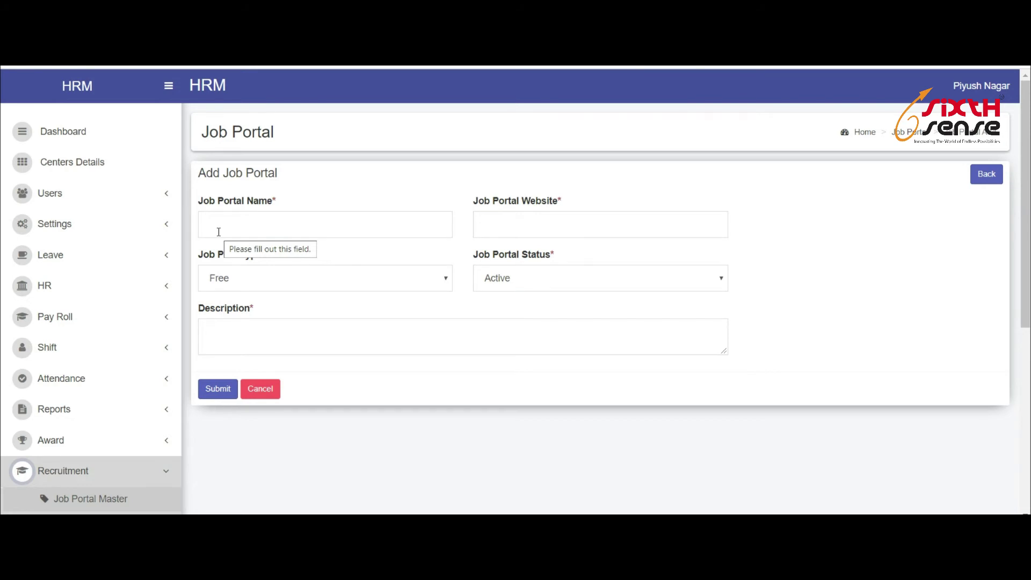
left_click(330, 286)
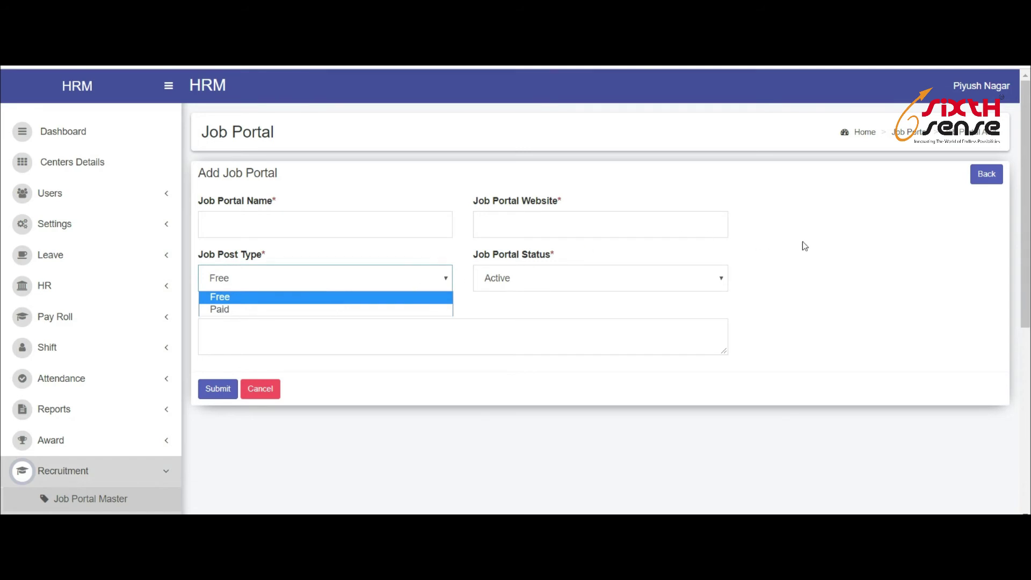
- Open a new job description form, try the Press Shop - Production department and examine the description editor
scroll(741, 273, "down", 3)
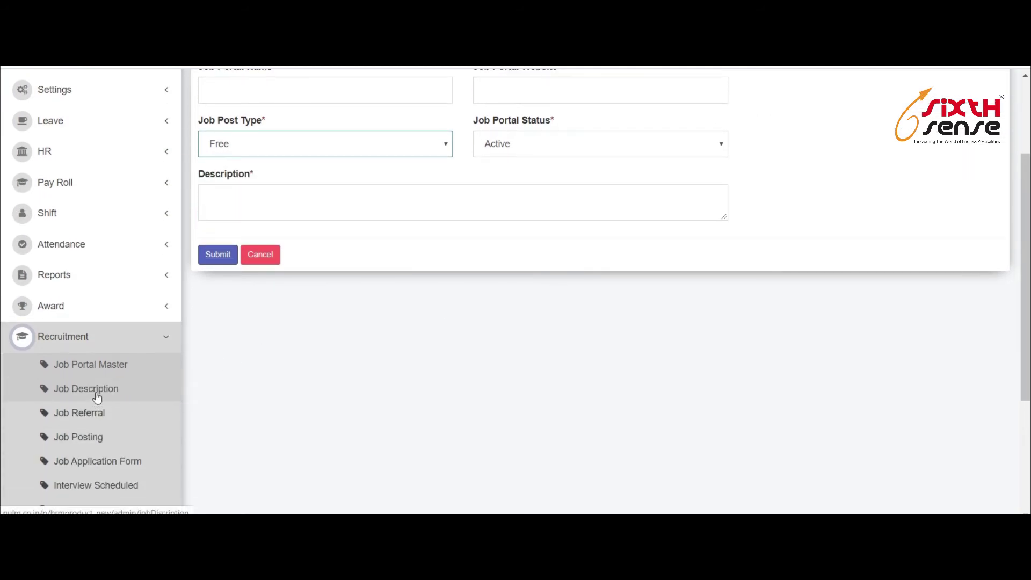
left_click(152, 394)
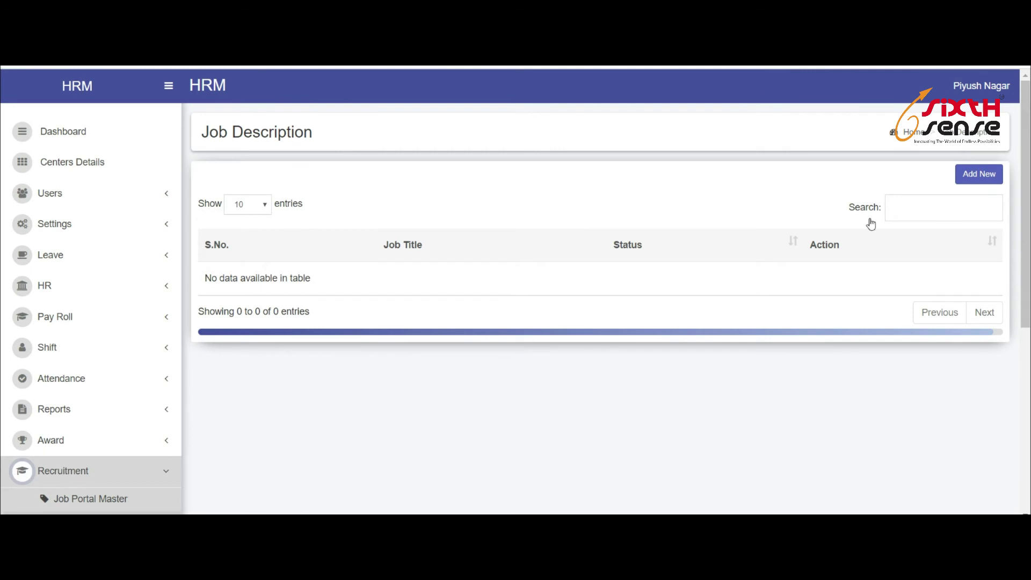
left_click(979, 174)
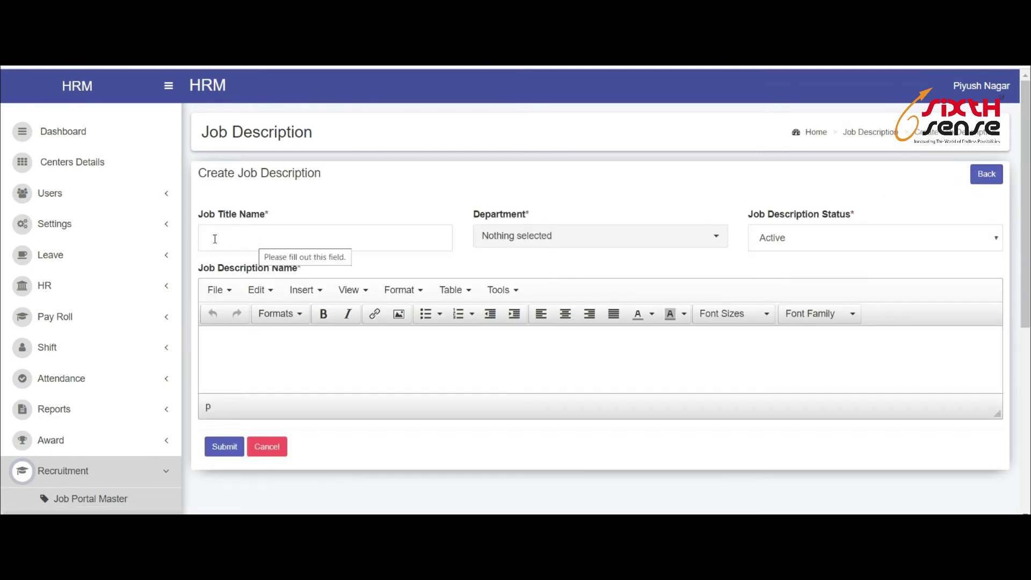
left_click(570, 239)
left_click(572, 317)
left_click(285, 379)
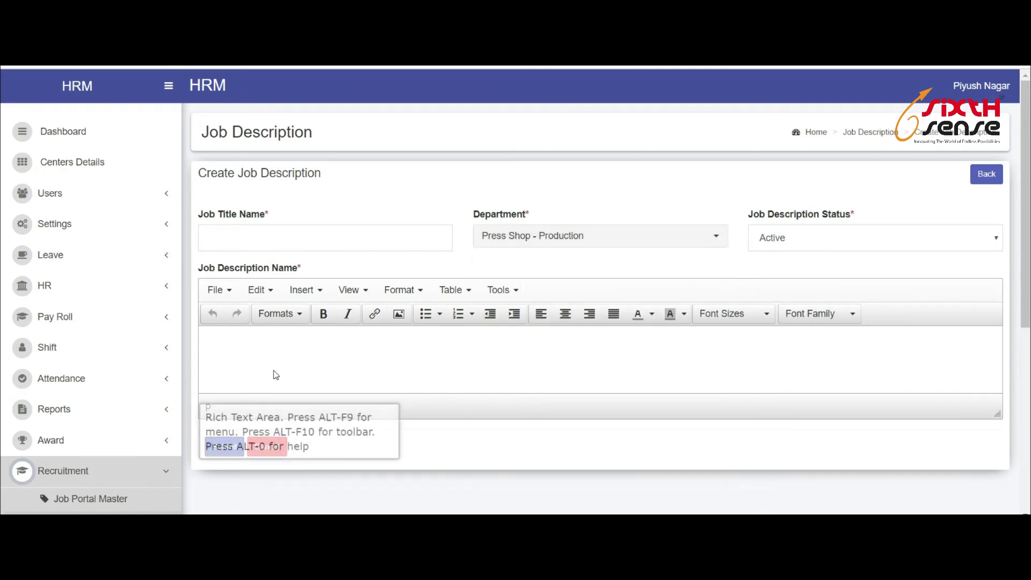
- Review the Job Referral list in the Recruitment section and open its form for a new entry
scroll(370, 352, "down", 3)
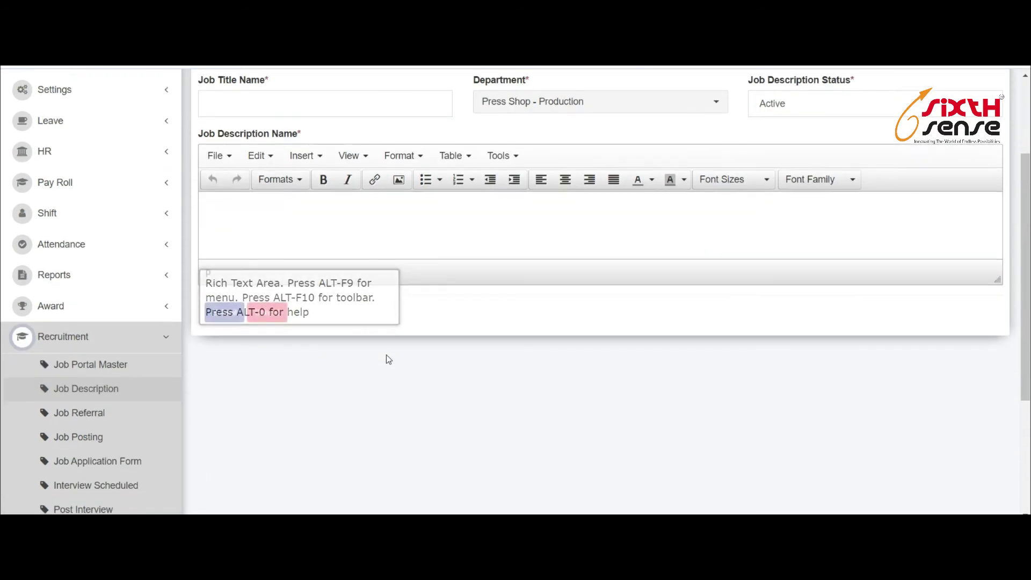
left_click(90, 414)
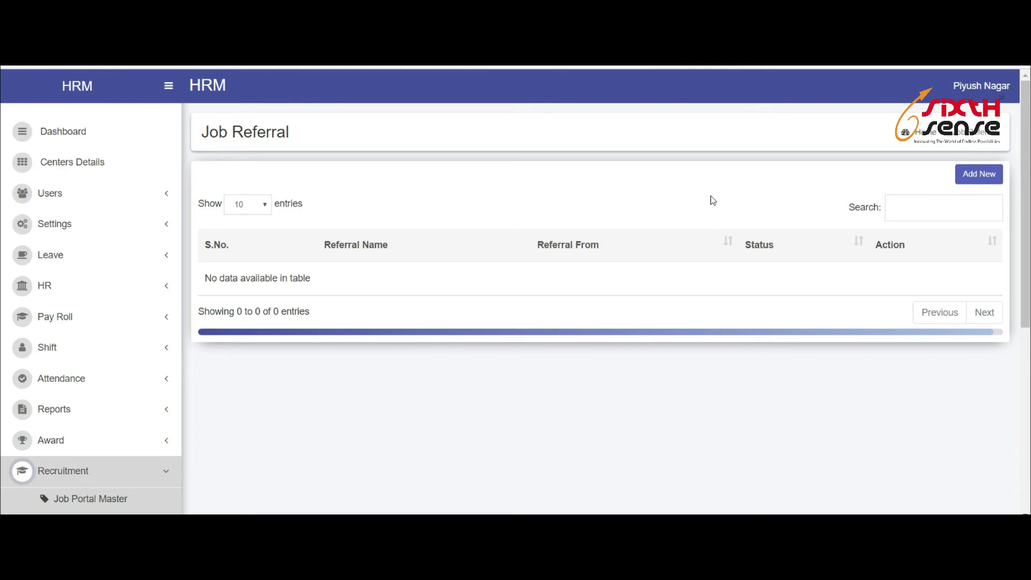
scroll(485, 312, "down", 4)
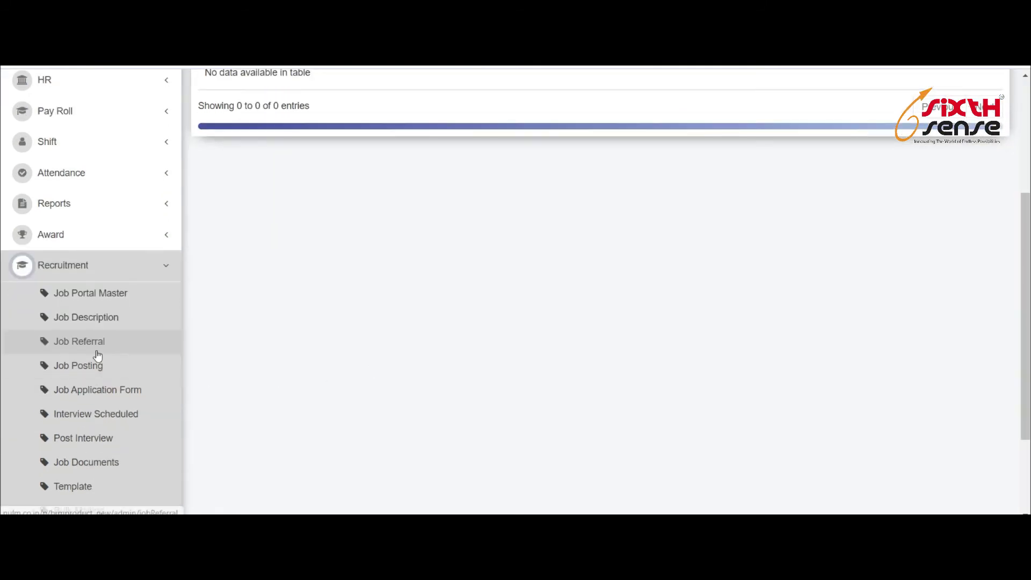
scroll(944, 246, "up", 4)
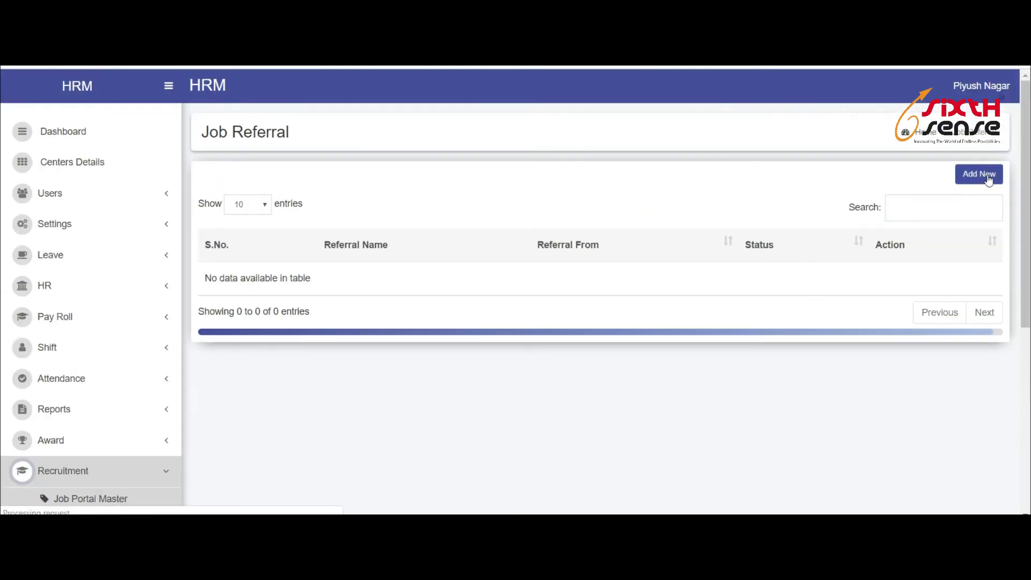
left_click(991, 176)
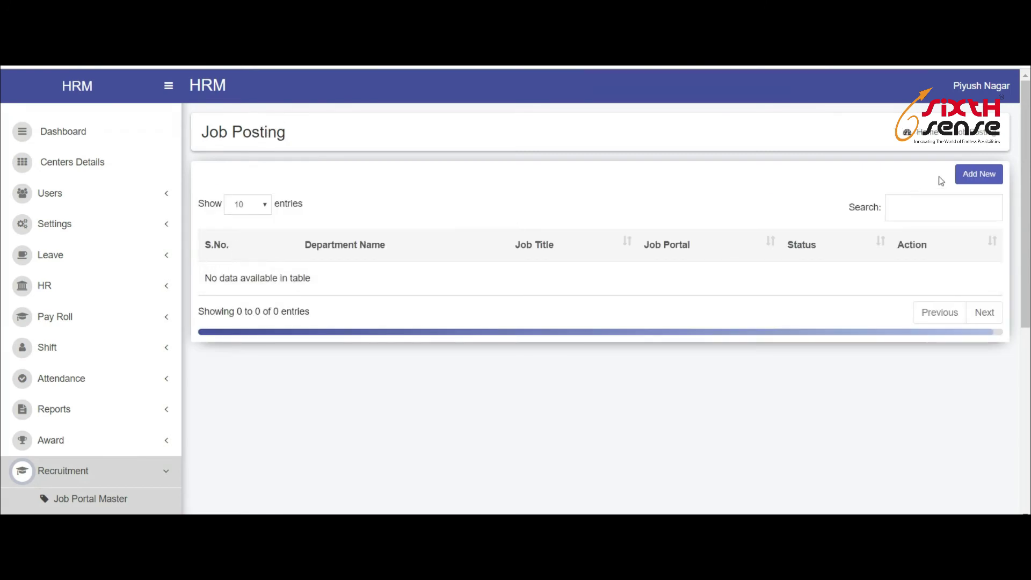
- Open a new job posting form, try the Press Shop - Production department and review the remaining fields down to Job Description
left_click(980, 179)
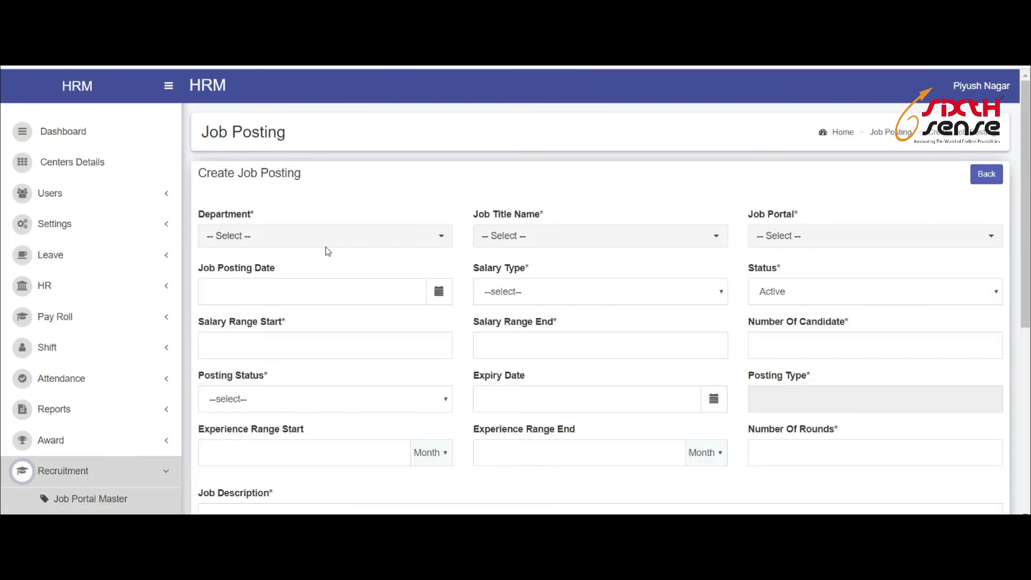
left_click(336, 235)
left_click(306, 320)
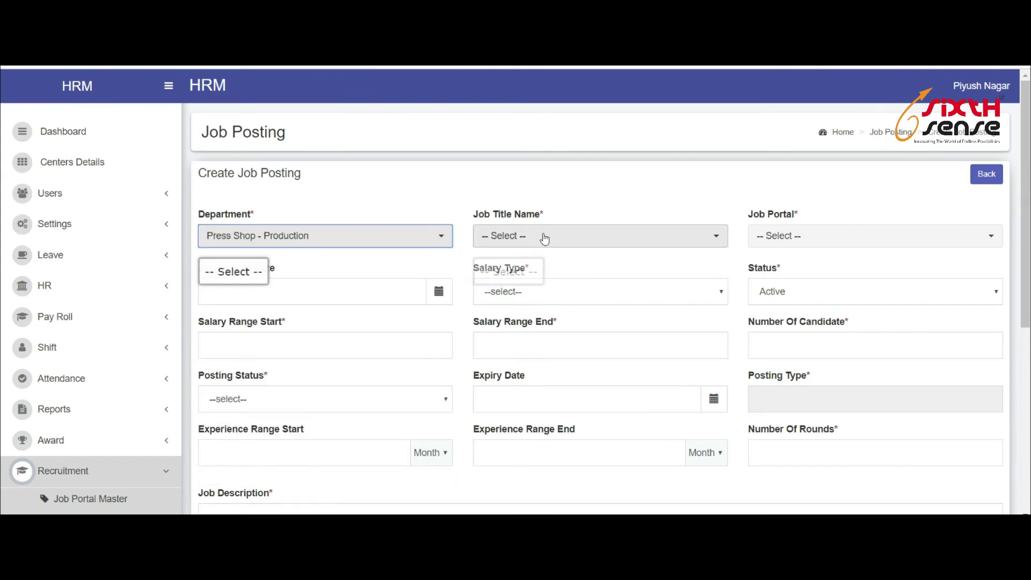
left_click(543, 235)
left_click(555, 297)
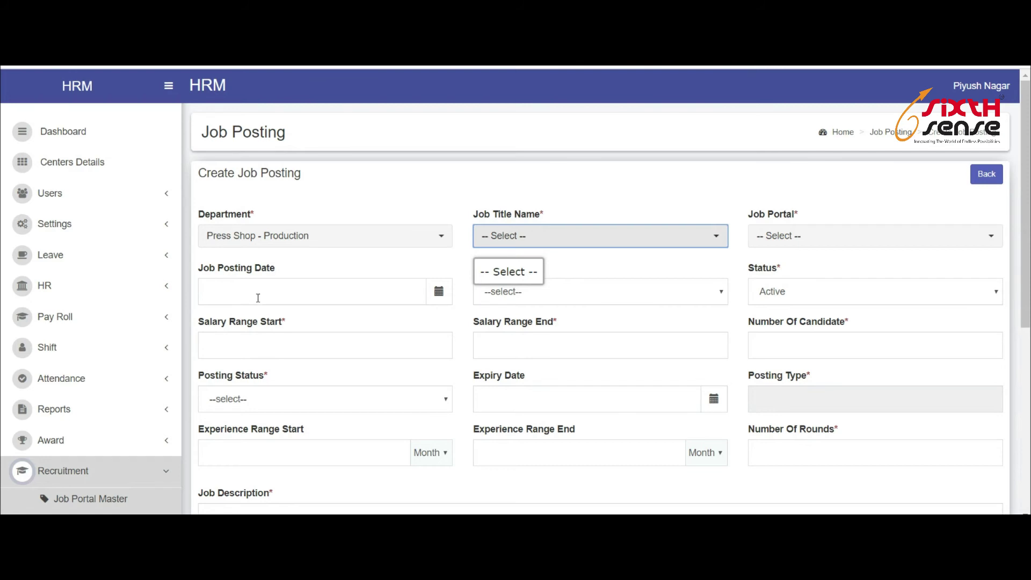
left_click(640, 263)
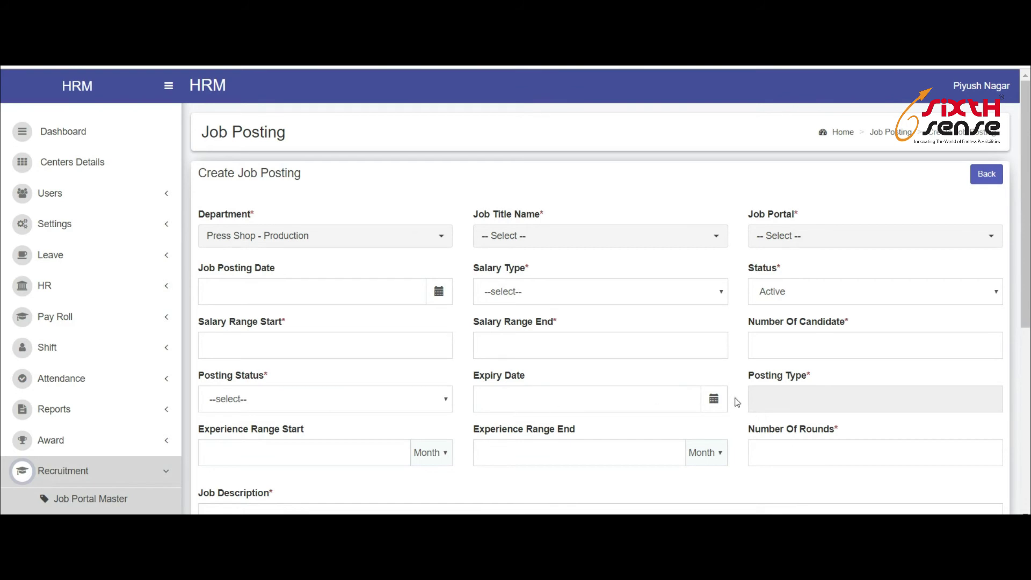
scroll(559, 373, "down", 1)
scroll(559, 373, "down", 1)
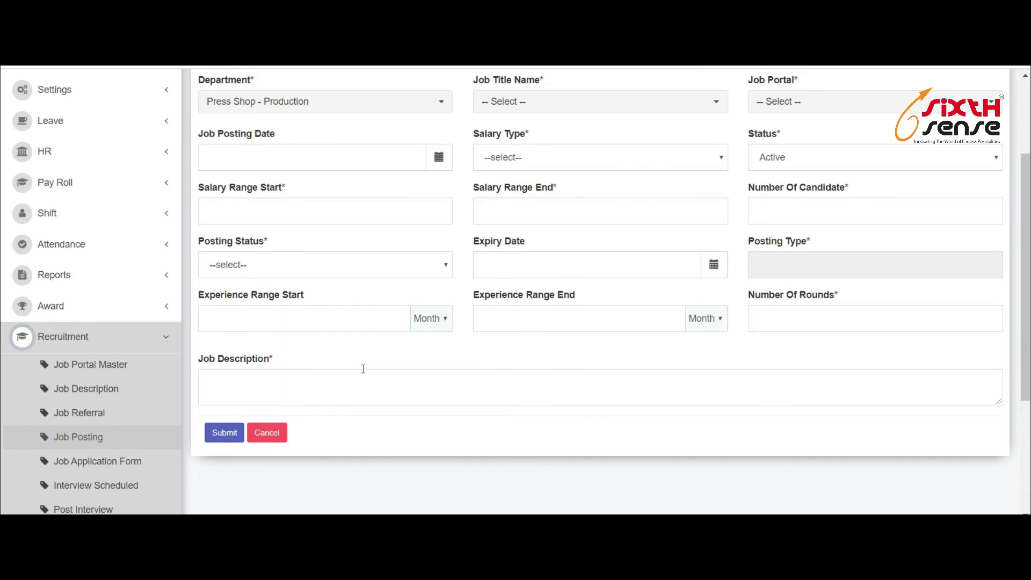
- Open the Job Application Form page and review the candidate search filters and candidate list
scroll(398, 356, "down", 1)
left_click(127, 396)
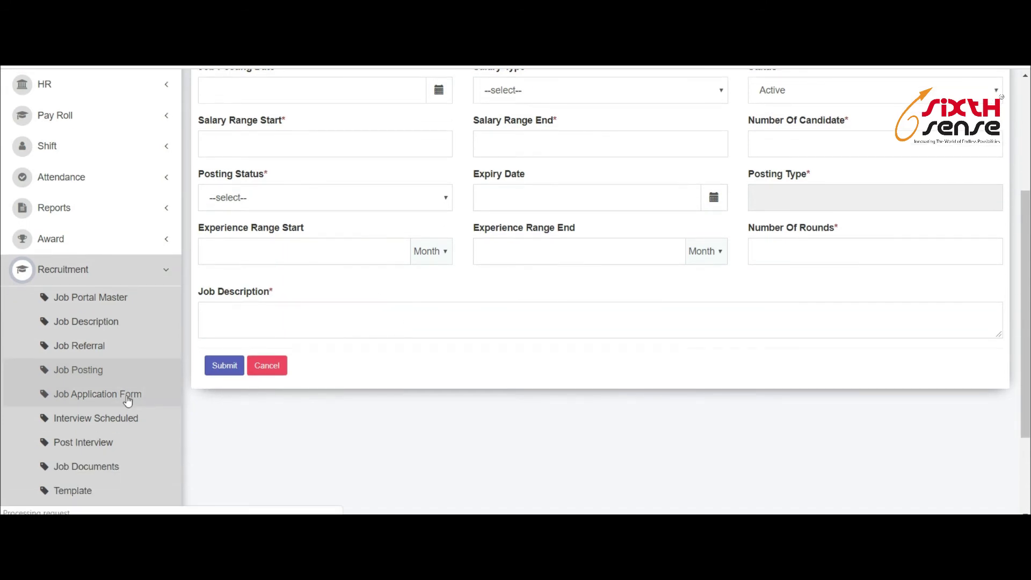
scroll(486, 339, "down", 1)
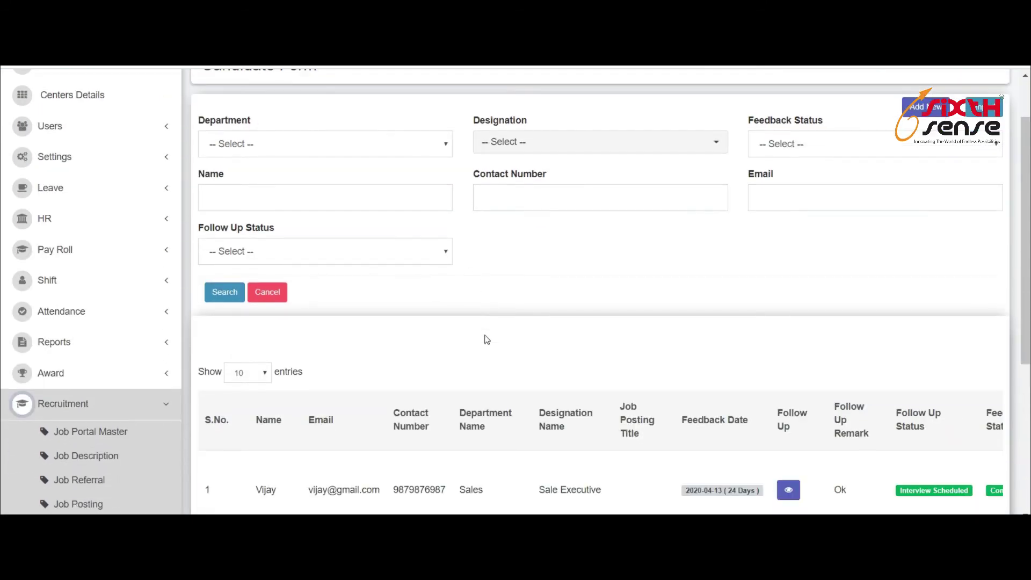
scroll(489, 339, "down", 3)
scroll(492, 339, "up", 3)
scroll(575, 442, "down", 2)
left_click_drag(473, 438, 396, 431)
scroll(465, 294, "up", 3)
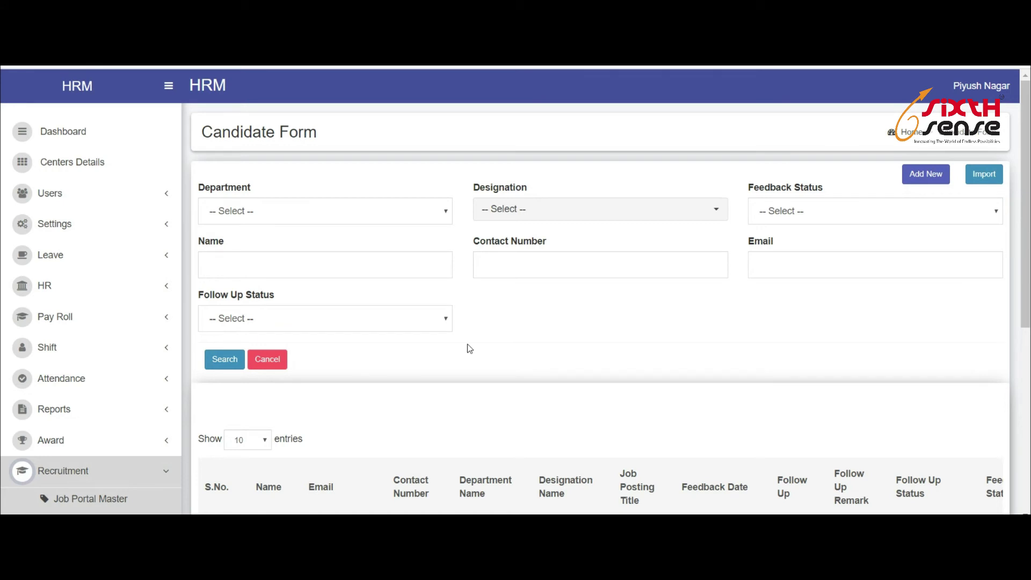
- Examine all columns of the candidate table, from the serial number across to the Action options
scroll(575, 321, "down", 3)
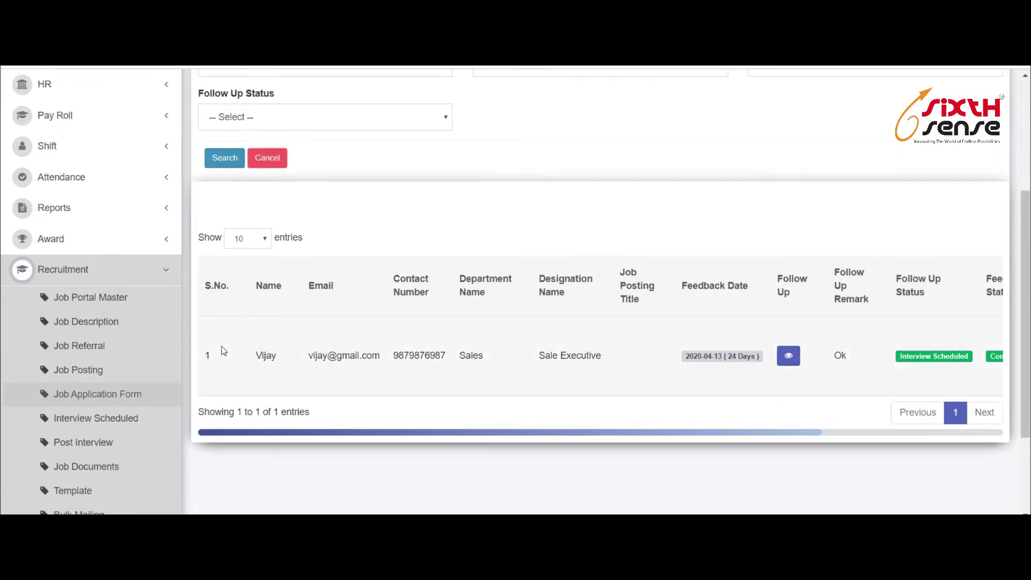
left_click_drag(344, 429, 294, 433)
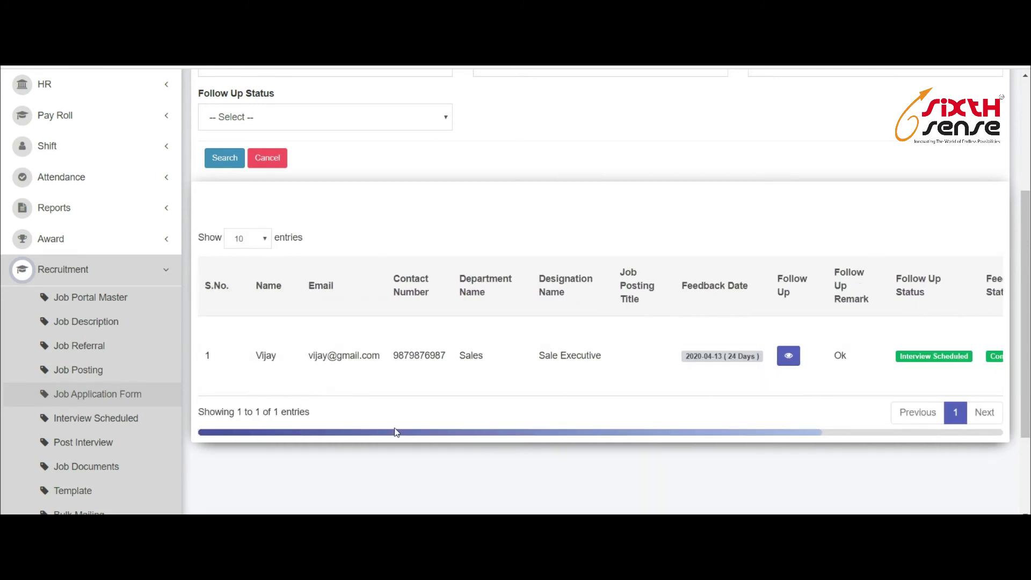
left_click_drag(462, 434, 618, 444)
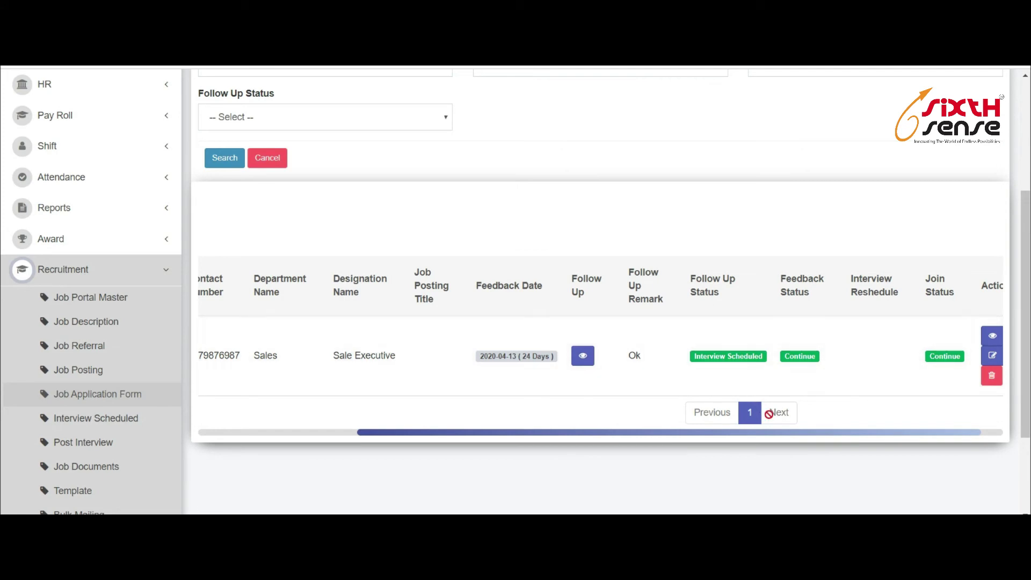
left_click_drag(810, 432, 344, 443)
scroll(498, 237, "up", 4)
- Review the Interview Scheduled and Post Interview pages in the Recruitment section
scroll(694, 236, "down", 5)
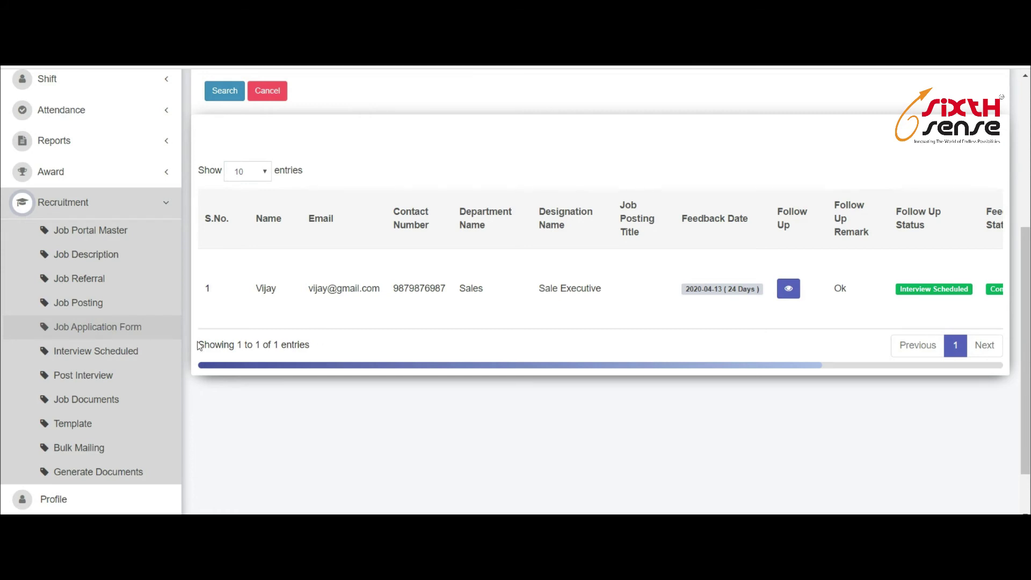
left_click(126, 352)
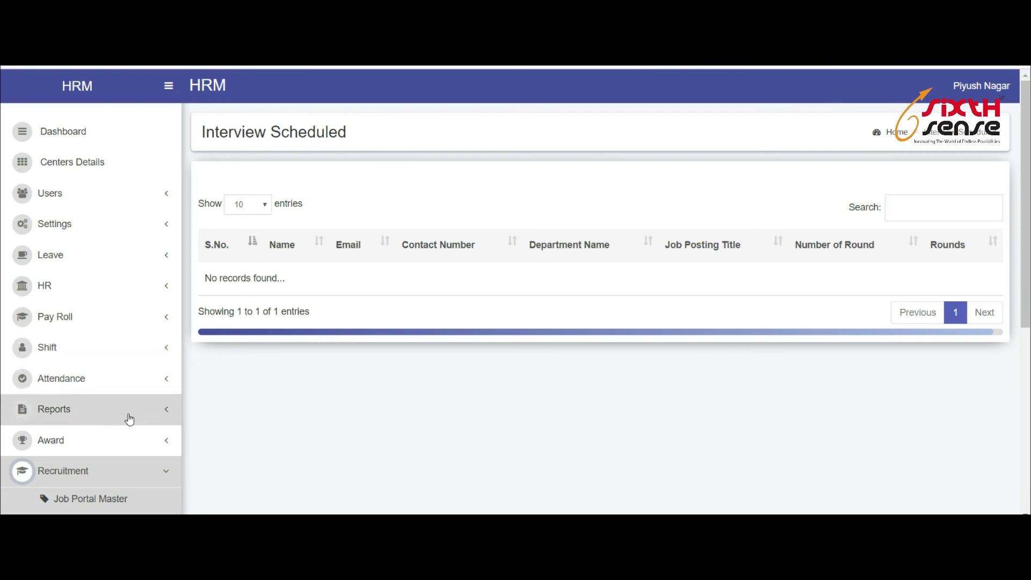
scroll(129, 417, "down", 5)
scroll(236, 343, "up", 4)
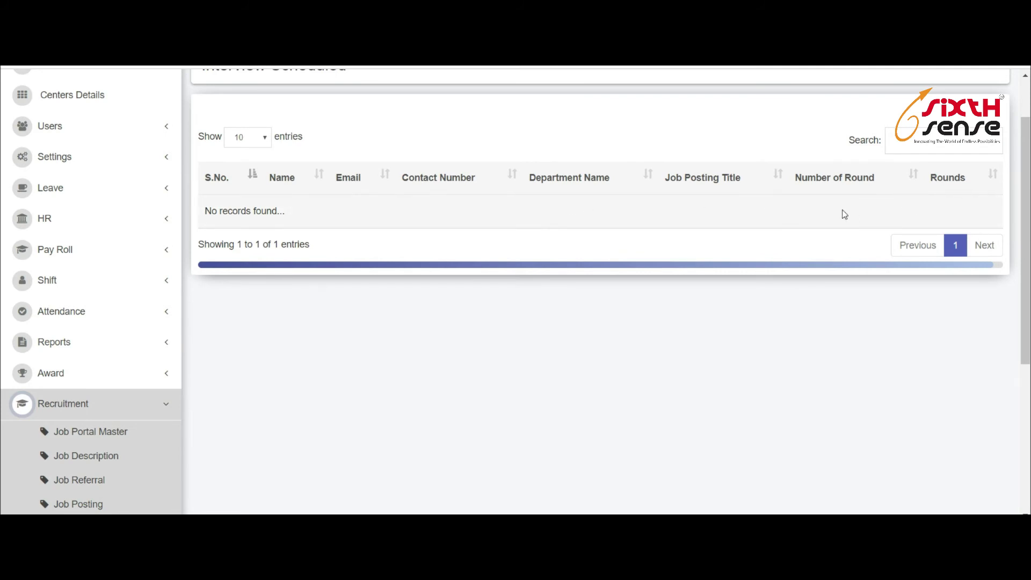
scroll(626, 369, "down", 4)
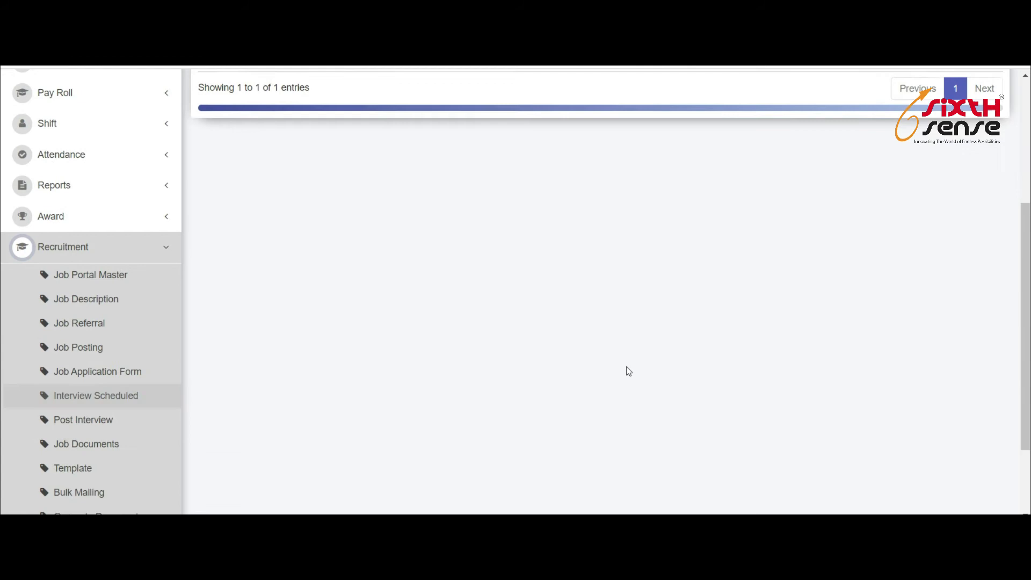
left_click(69, 375)
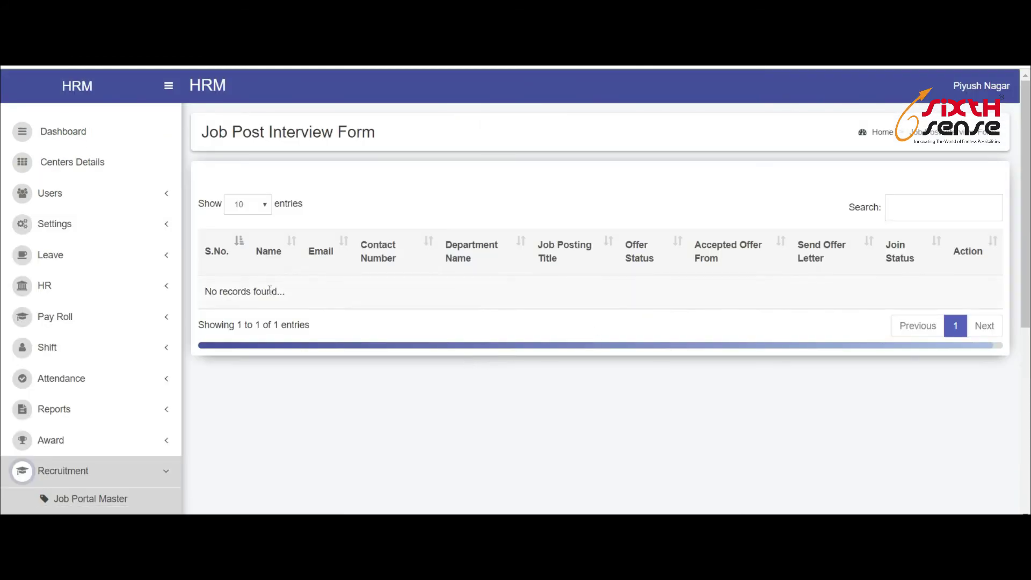
- Open the Job Documents page and add two blank document entries below the existing one
scroll(750, 295, "down", 4)
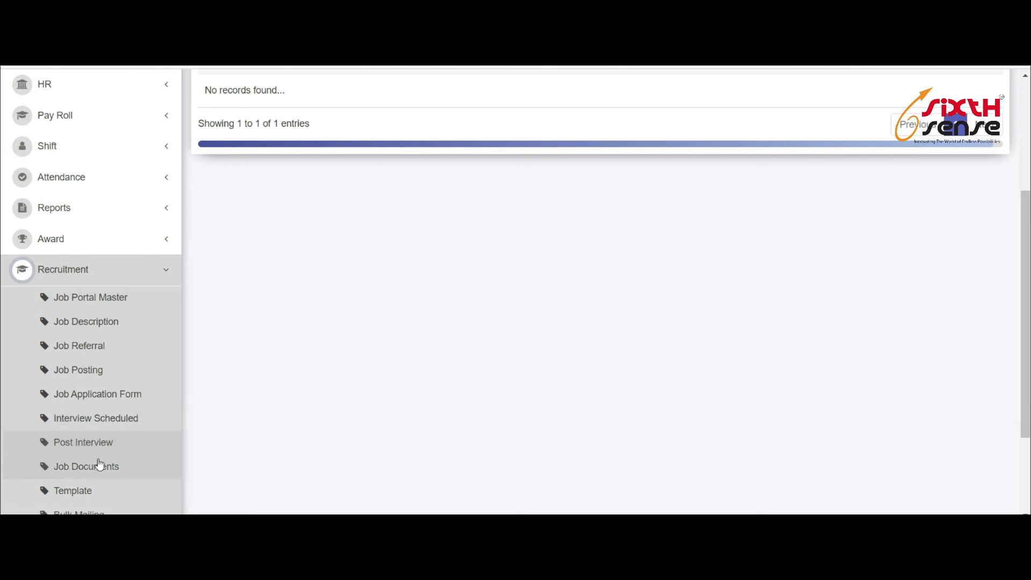
left_click(95, 473)
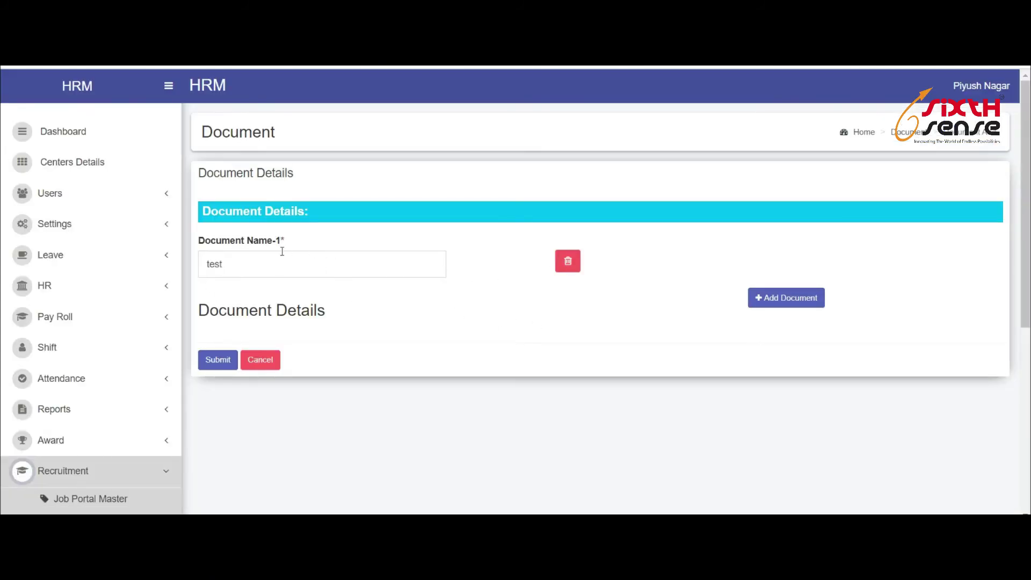
left_click(775, 302)
left_click(798, 301)
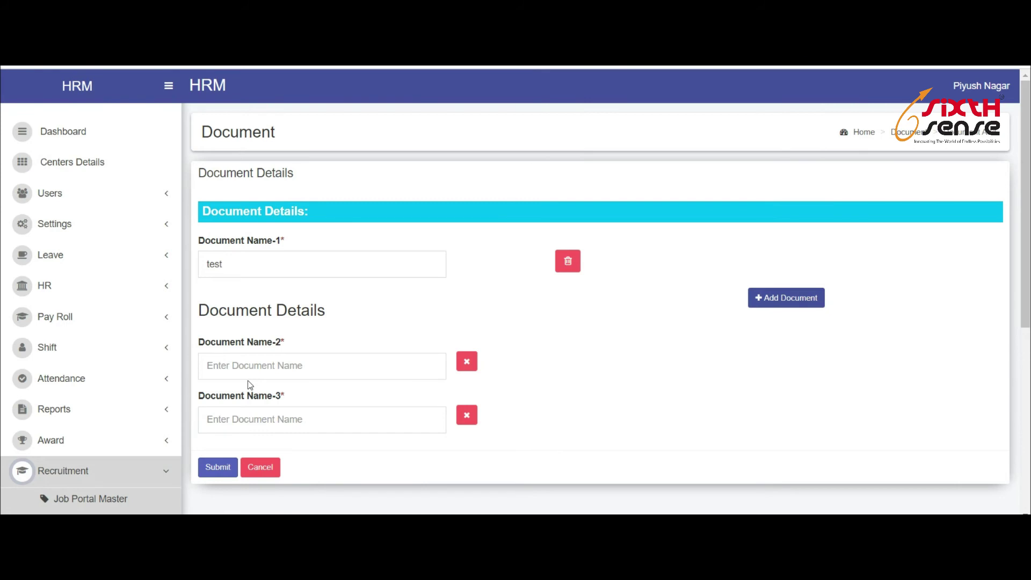
scroll(333, 380, "down", 6)
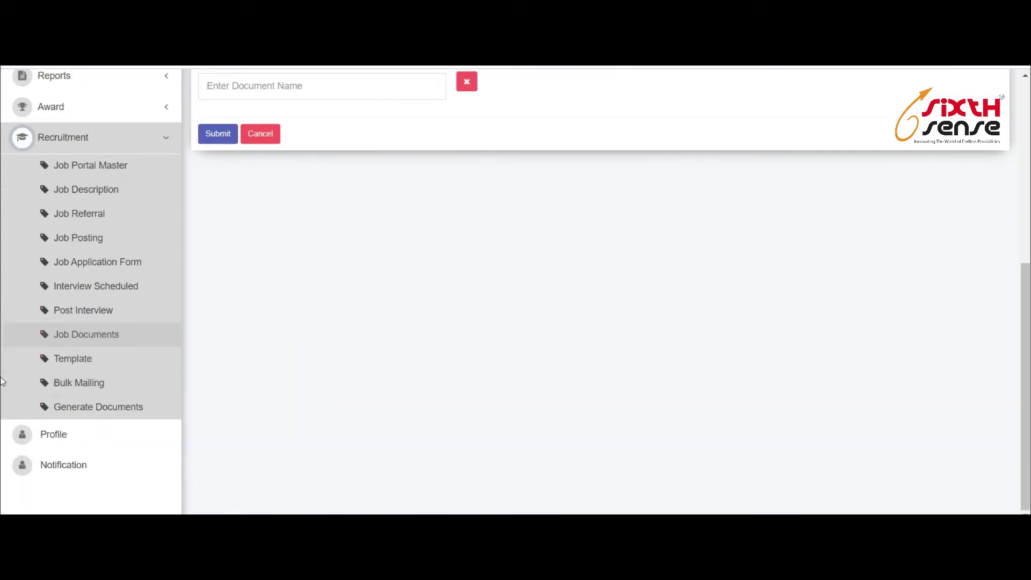
scroll(427, 205, "up", 3)
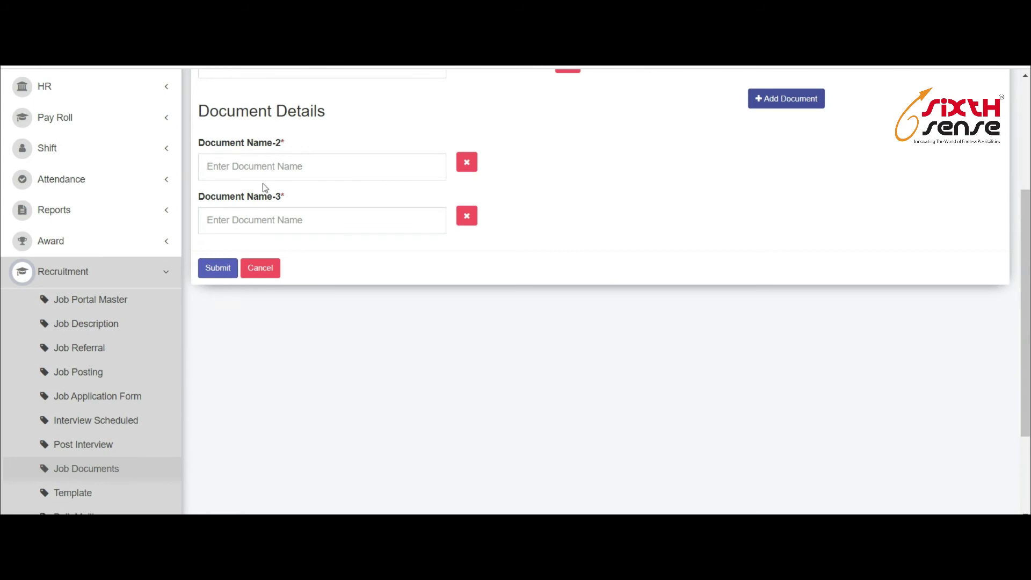
- View the recruitment Template list and open the form for creating a new template
scroll(299, 243, "down", 3)
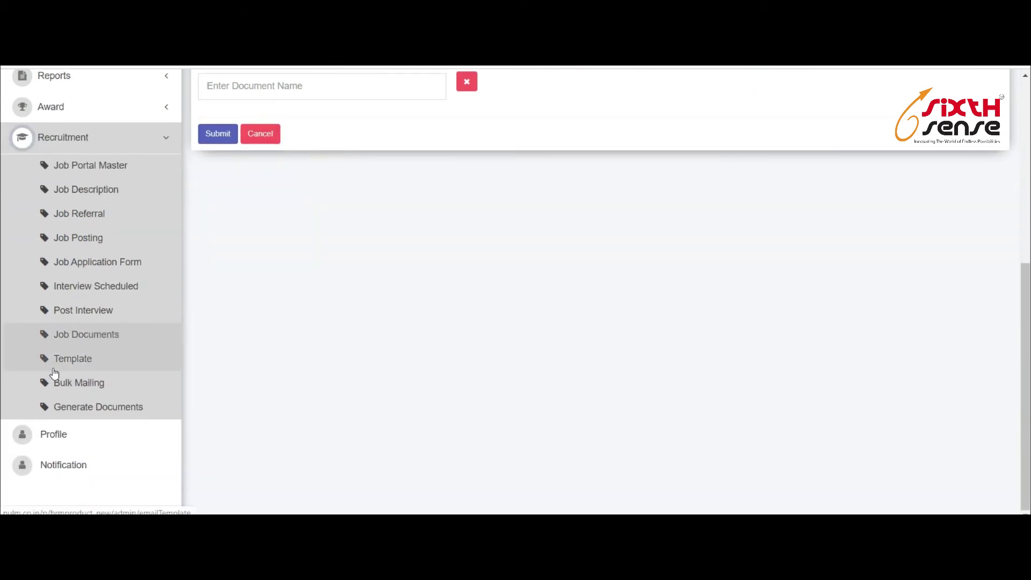
left_click(81, 364)
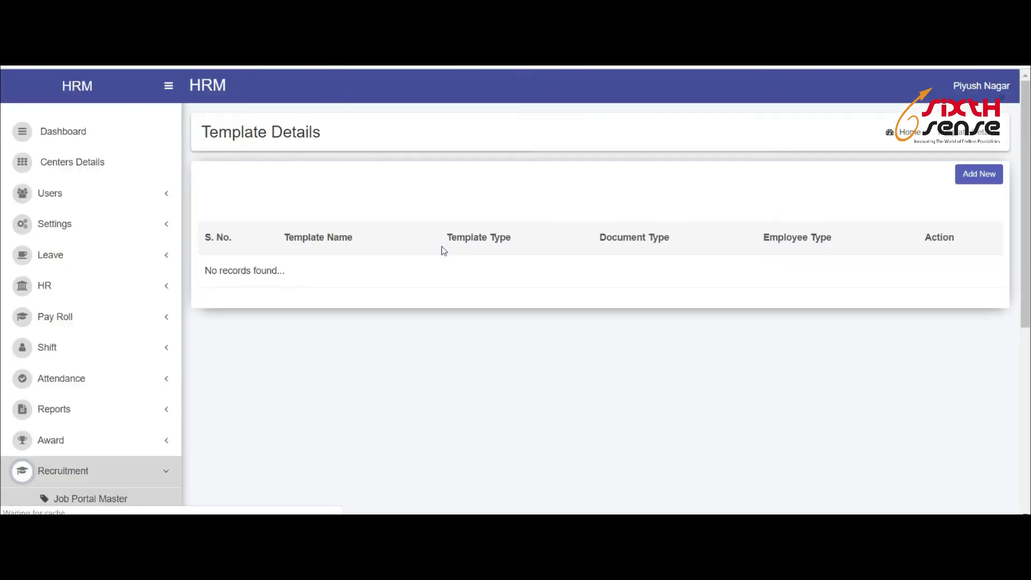
left_click(987, 183)
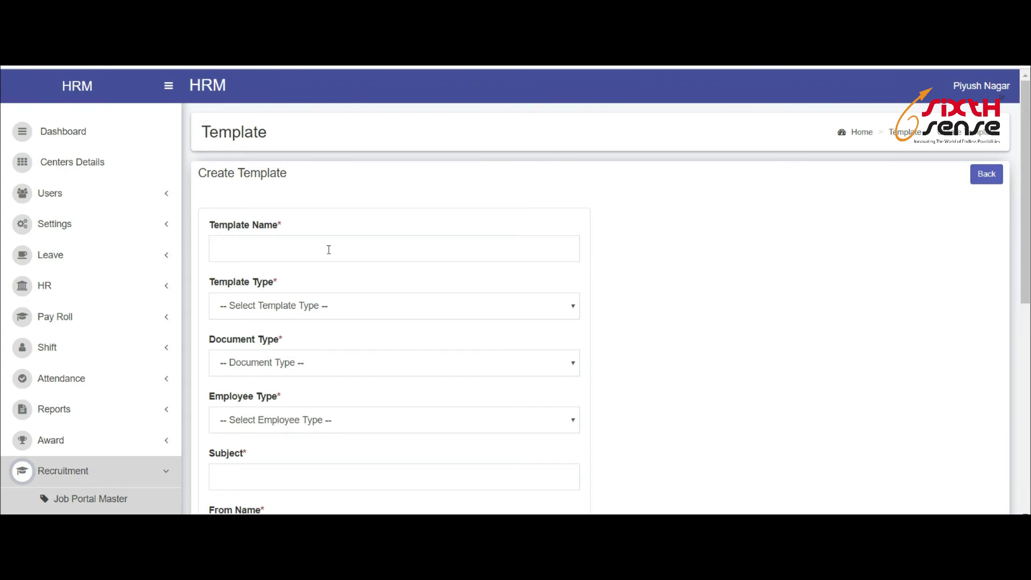
- Set the new template's Document Type to Appointment Letter and review the remaining template fields down to the email message editor
left_click(328, 361)
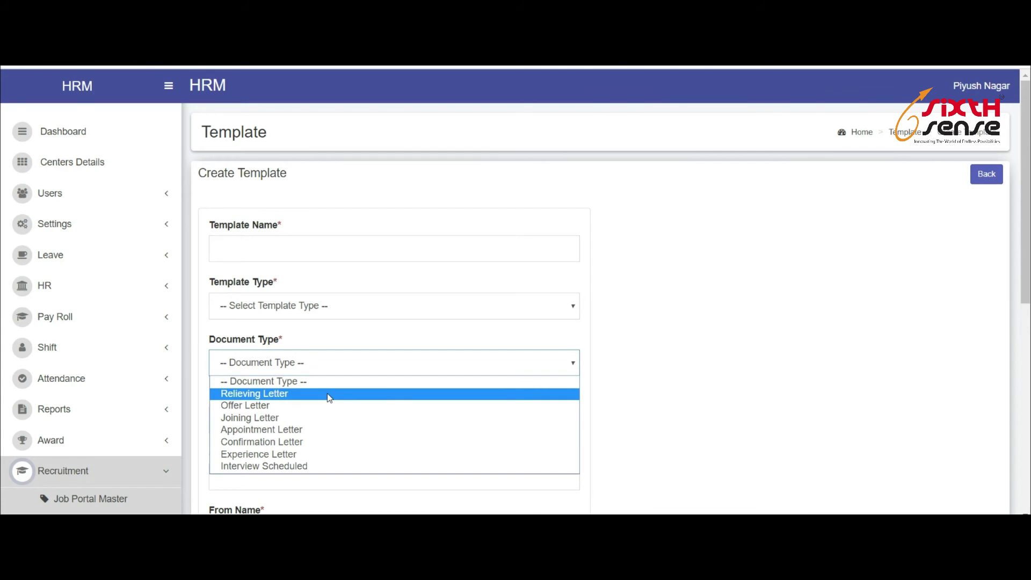
key("Escape")
key("Down")
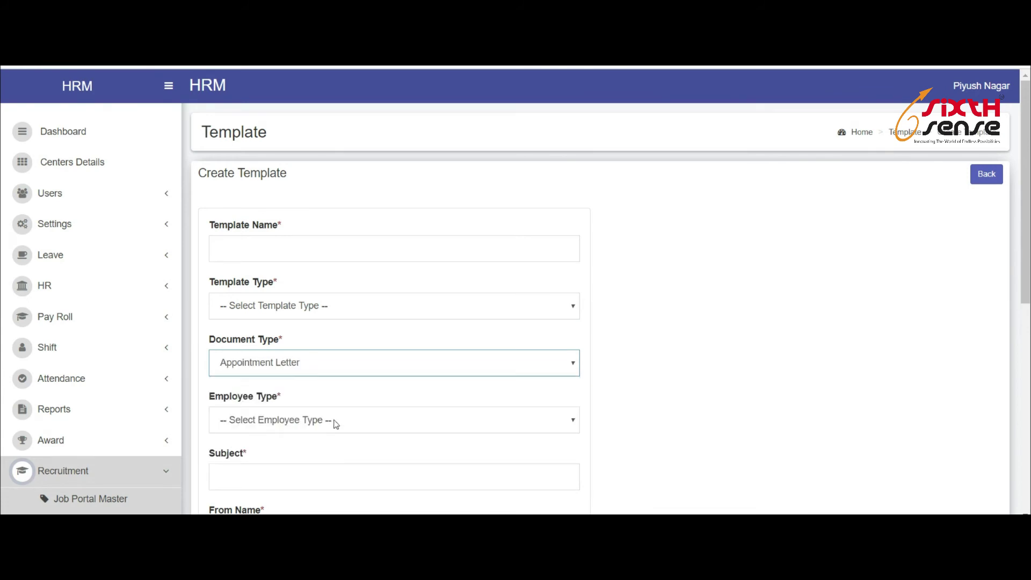
scroll(398, 380, "down", 5)
scroll(277, 452, "down", 2)
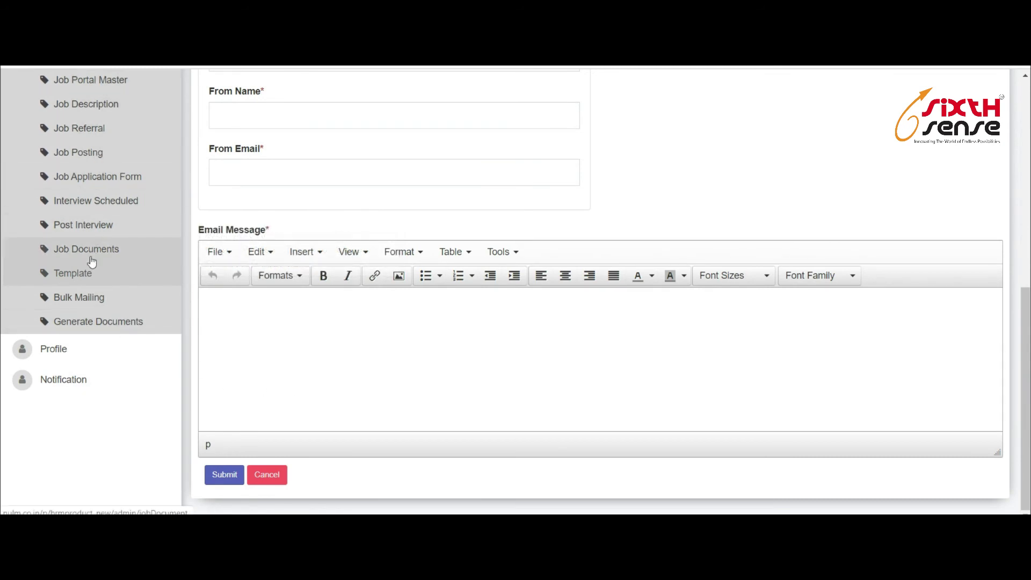
scroll(306, 161, "up", 5)
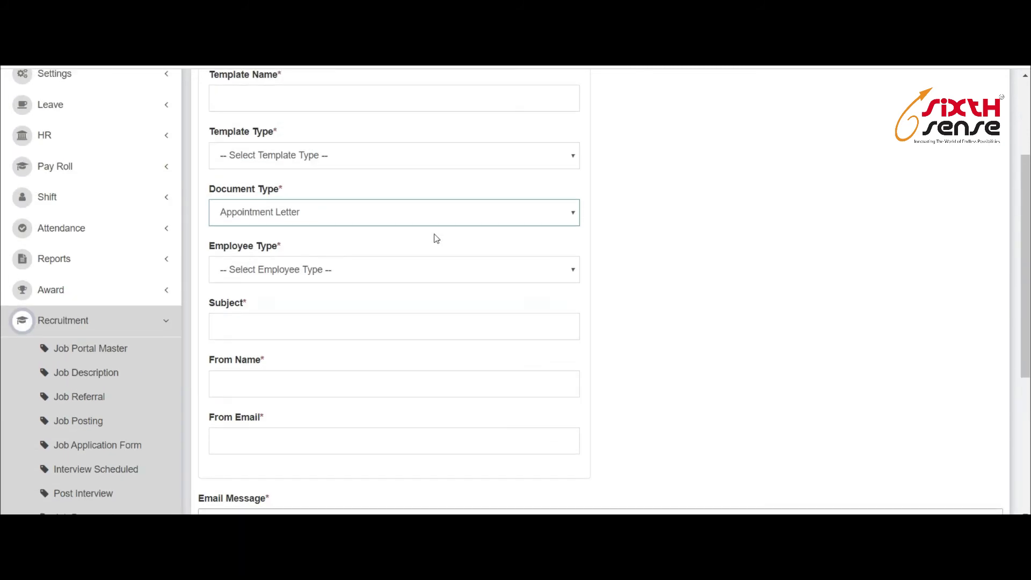
scroll(426, 299, "down", 4)
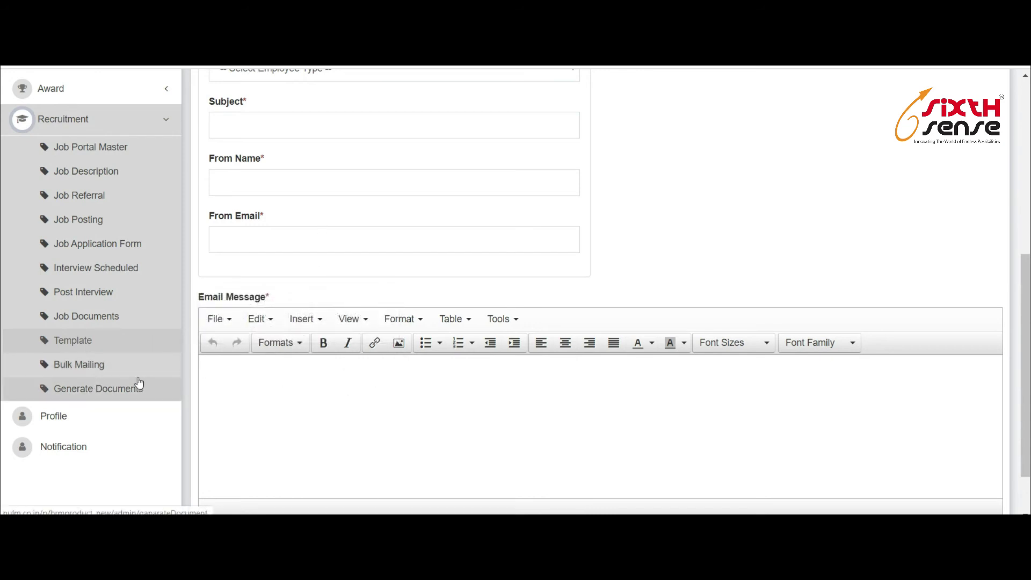
- Open the Bulk Mailing page, inspect the form for adding a campaign including its Template Name field, and close the form
left_click(99, 365)
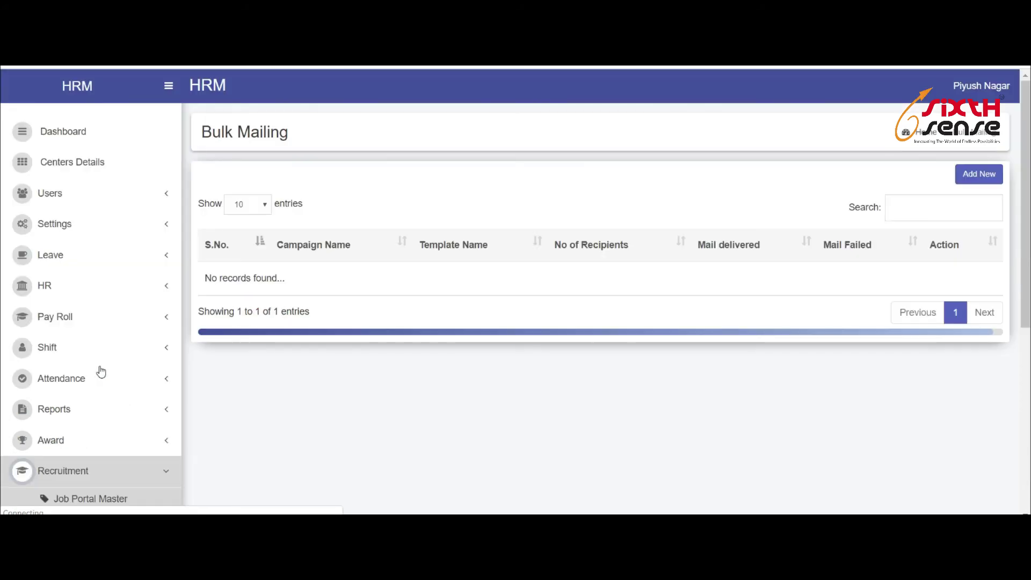
left_click(976, 183)
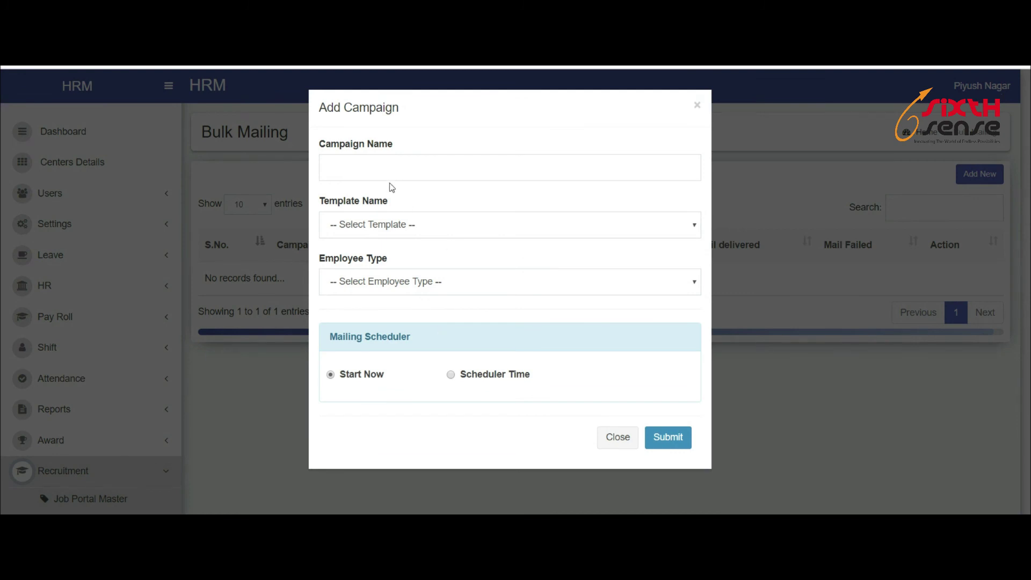
left_click(406, 224)
left_click(405, 224)
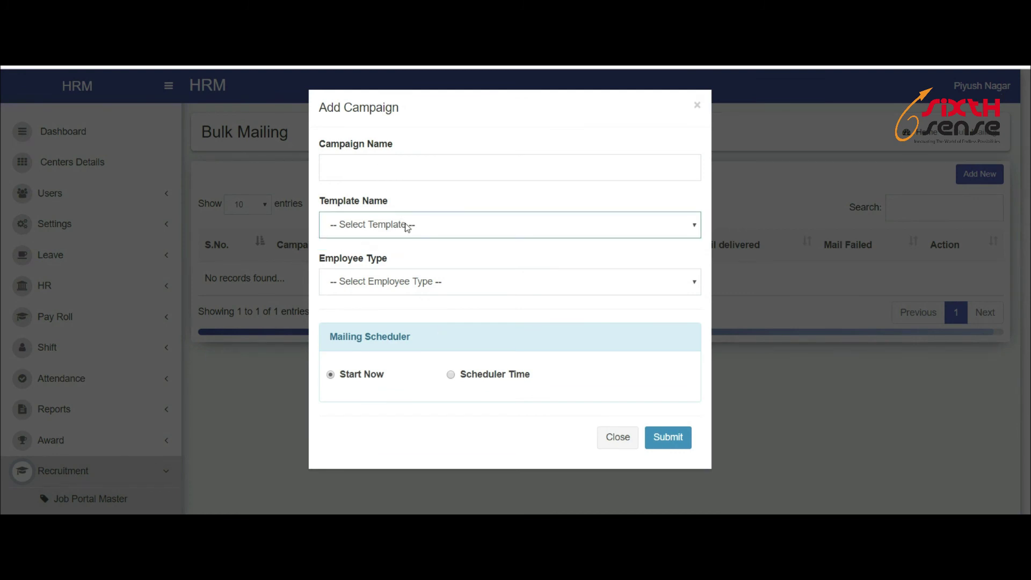
left_click(697, 106)
- Open Generate Documents and fill its search filter with Permanent type, the first listed employee and From Date 2020-05-07, then open the To Date calendar
scroll(126, 414, "down", 5)
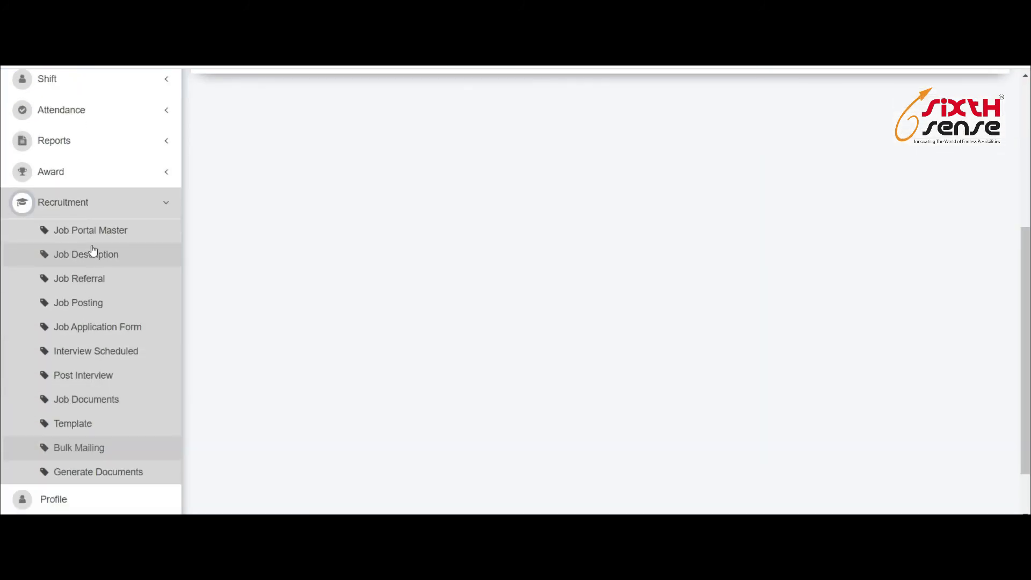
scroll(122, 444, "down", 1)
left_click(105, 411)
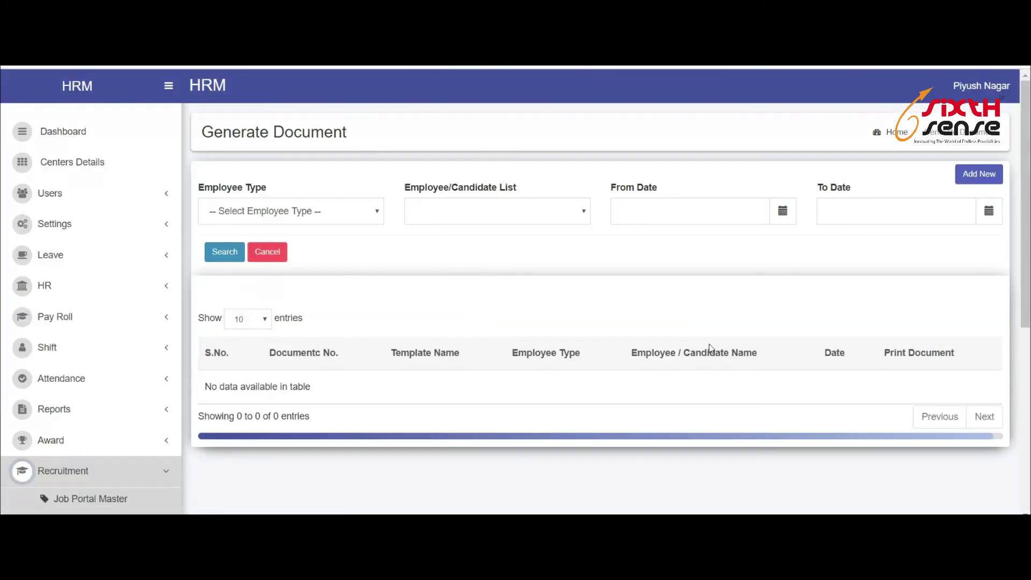
left_click(269, 215)
left_click(270, 241)
left_click(485, 212)
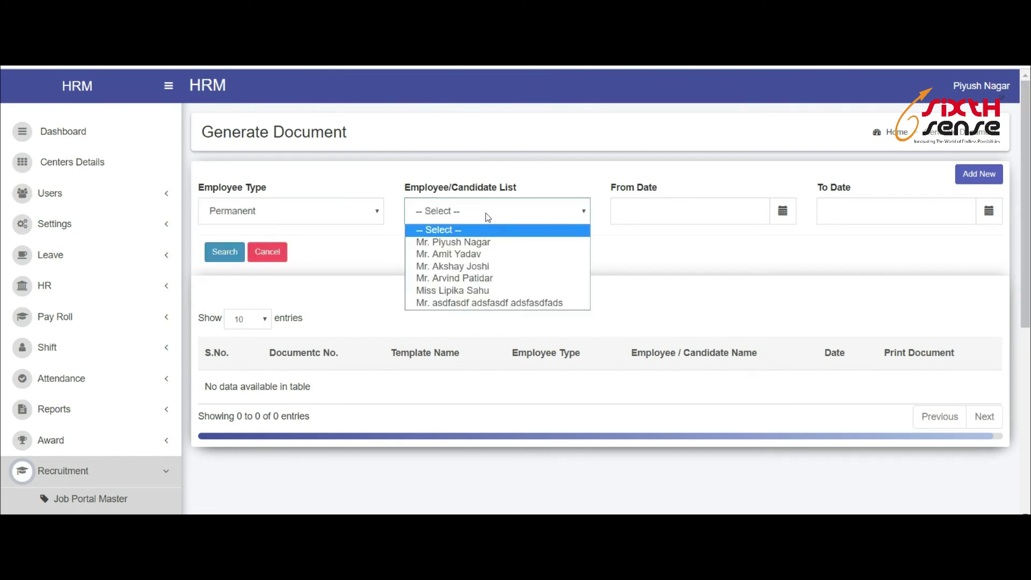
left_click(485, 242)
left_click(655, 217)
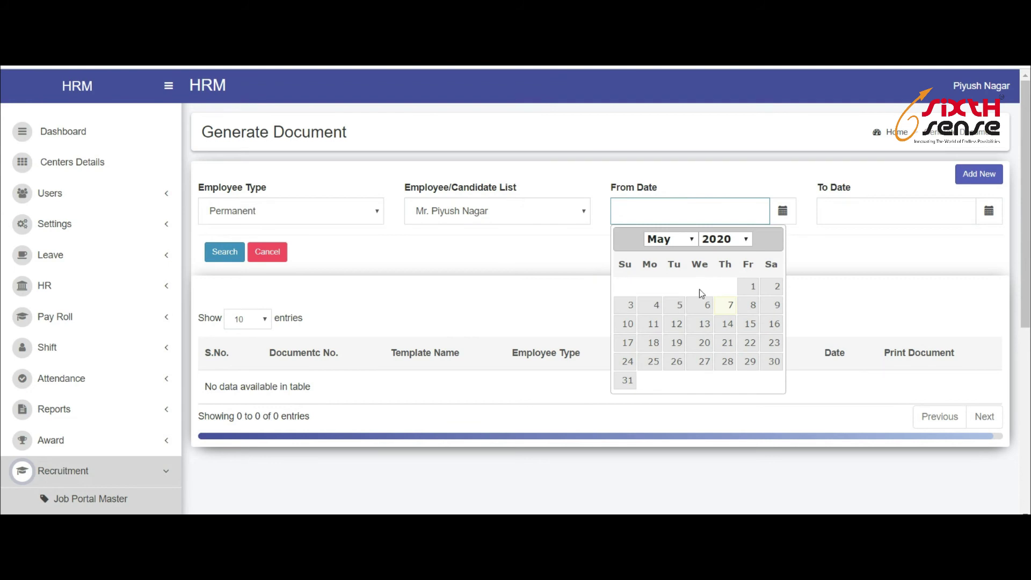
left_click(727, 304)
left_click(833, 217)
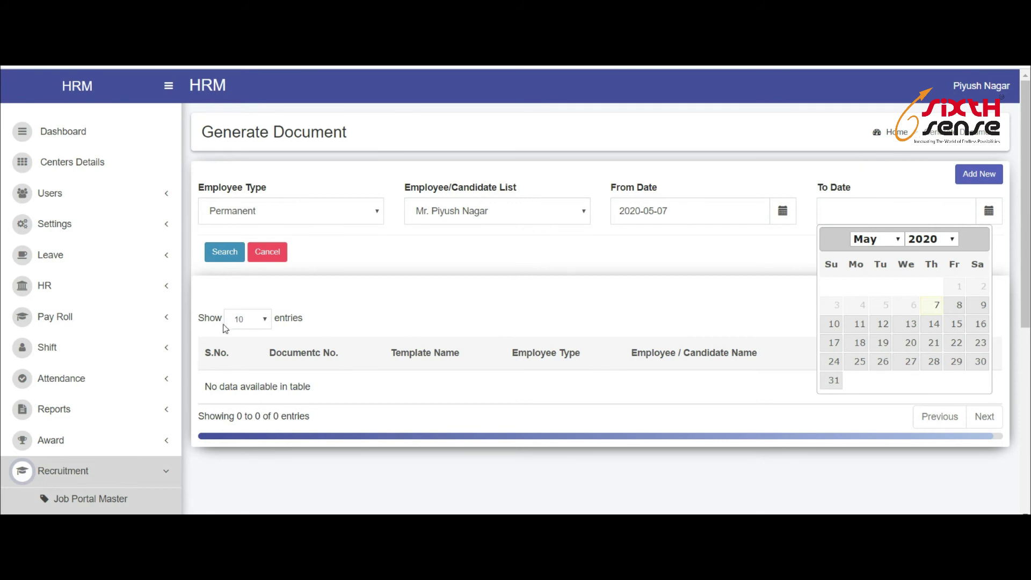
- Review the admin's Profile page and open the Notification Details page
scroll(120, 345, "down", 3)
scroll(119, 344, "down", 3)
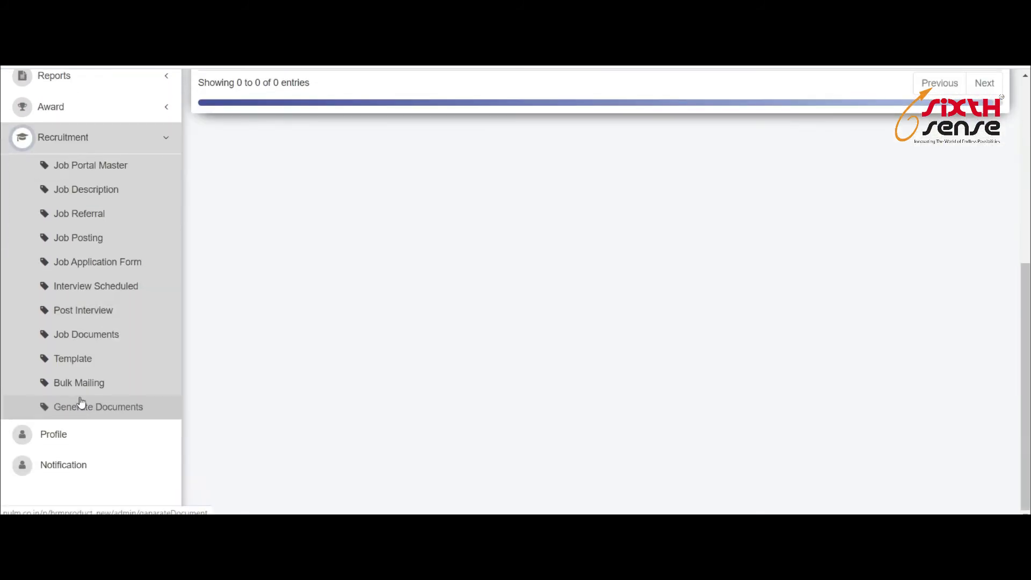
left_click(82, 435)
scroll(361, 325, "down", 2)
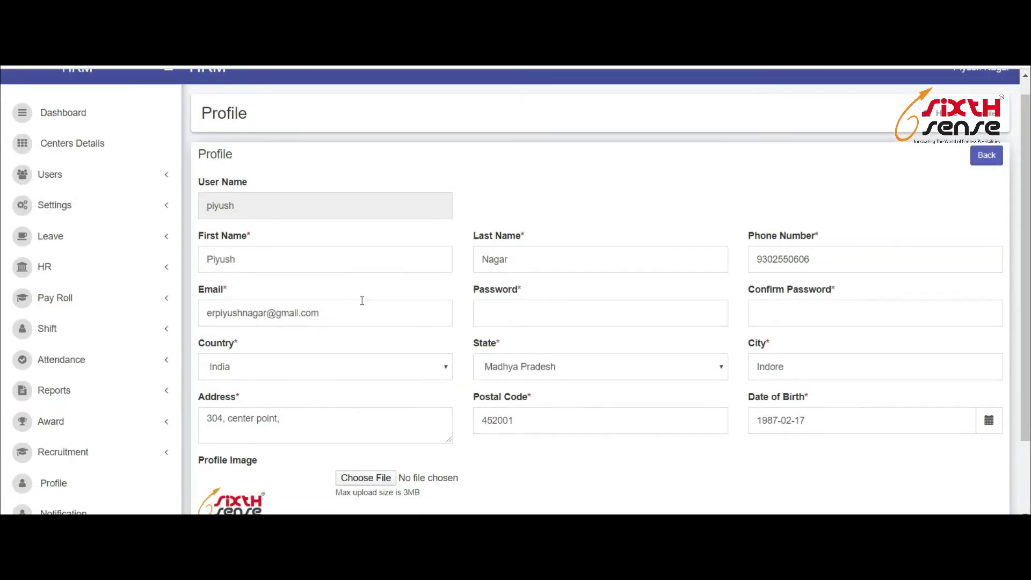
left_click(61, 426)
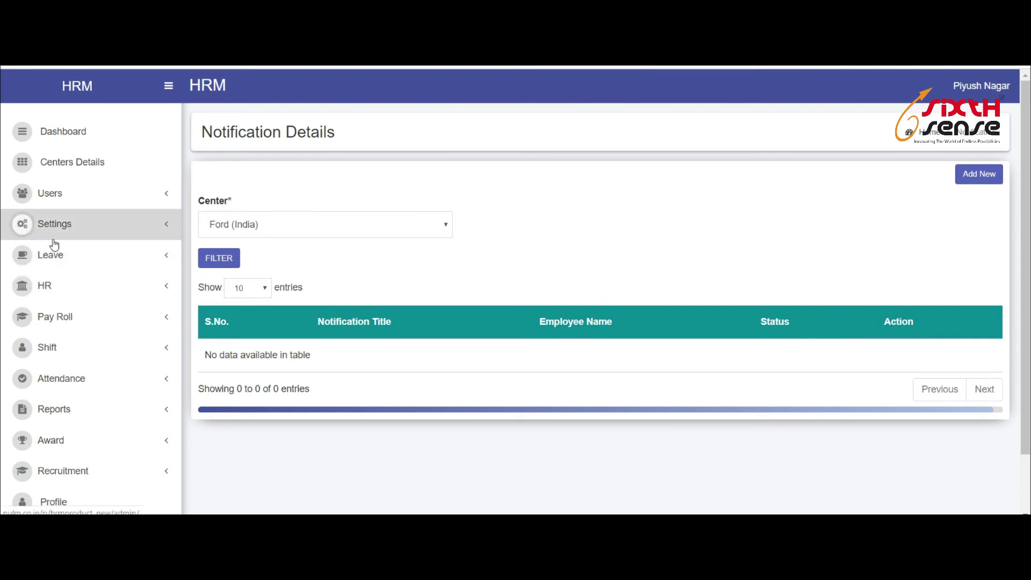
- Return to the admin dashboard and view its calendar
left_click(79, 139)
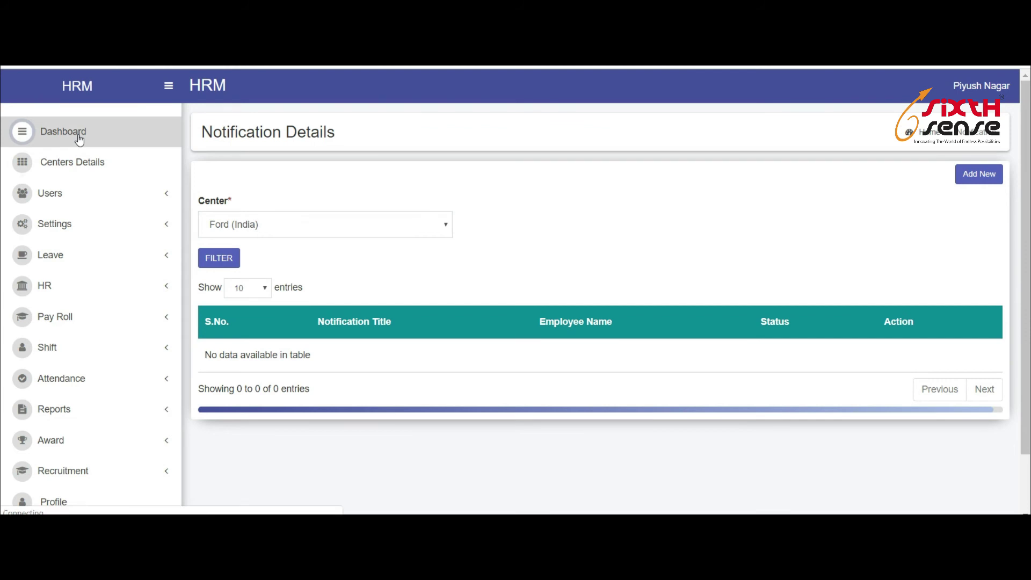
scroll(97, 268, "down", 4)
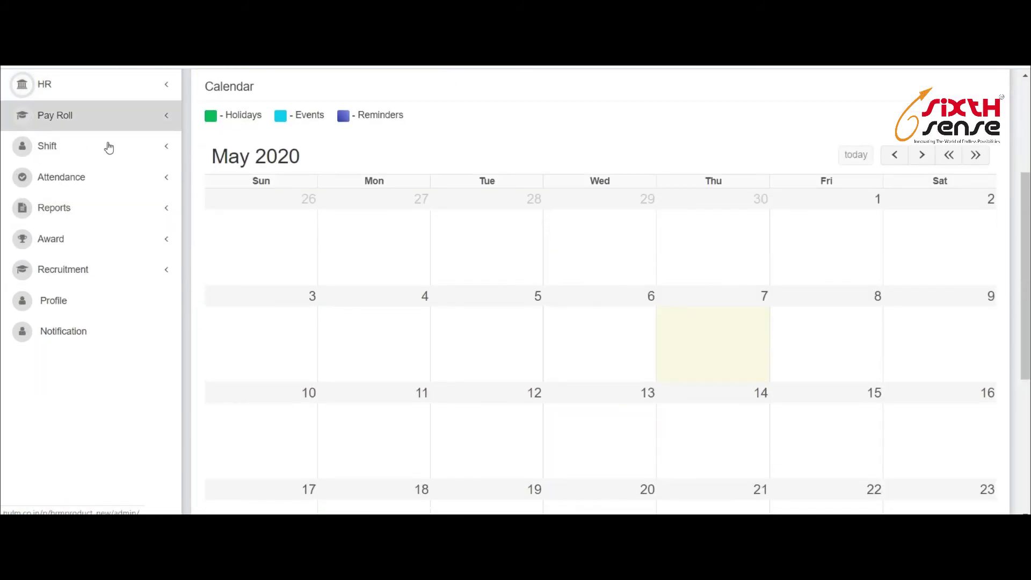
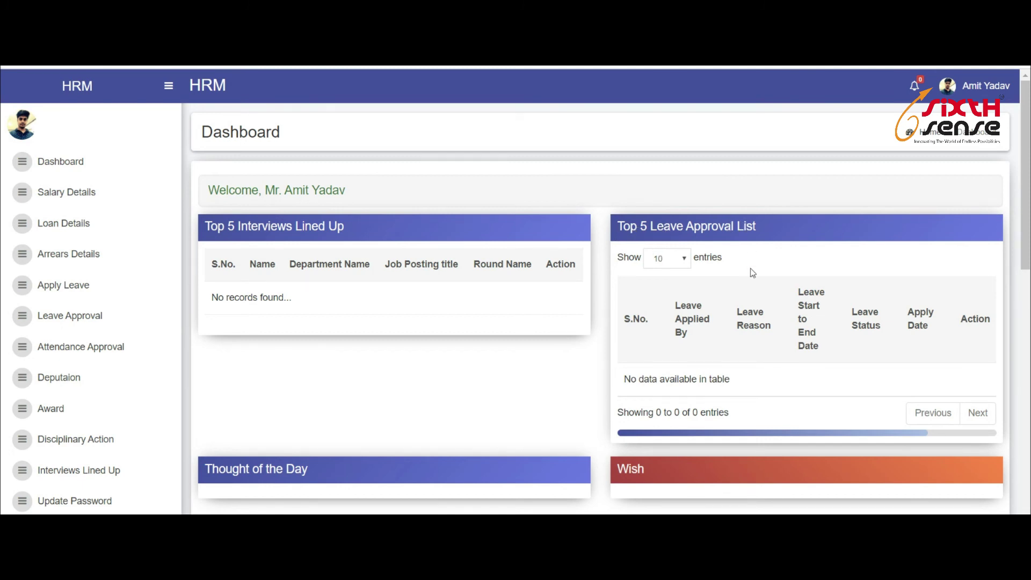
- Review the employee dashboard's interview list, leave approval list, Thought of the Day and Wish sections
scroll(717, 299, "down", 1)
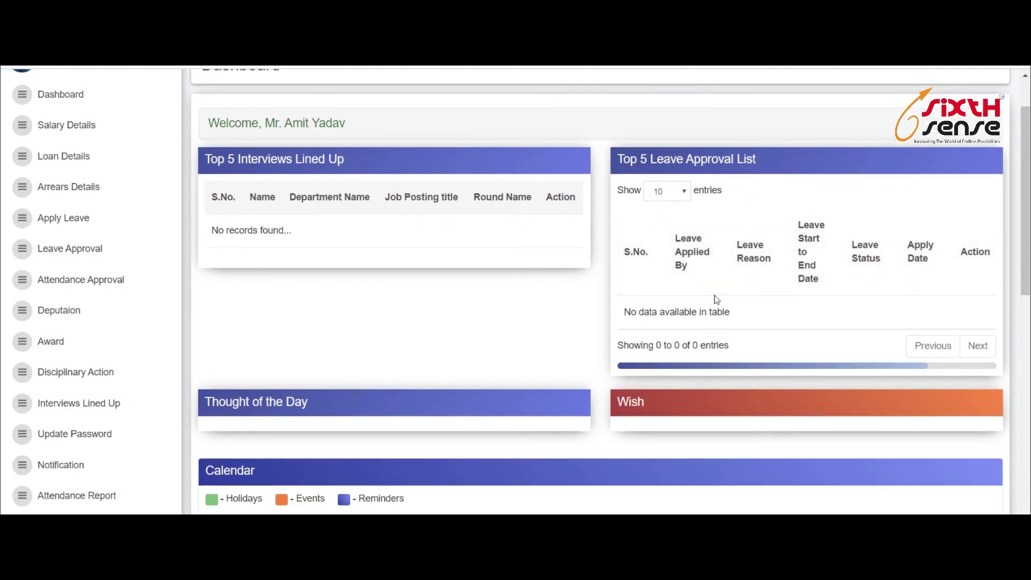
scroll(827, 242, "down", 1)
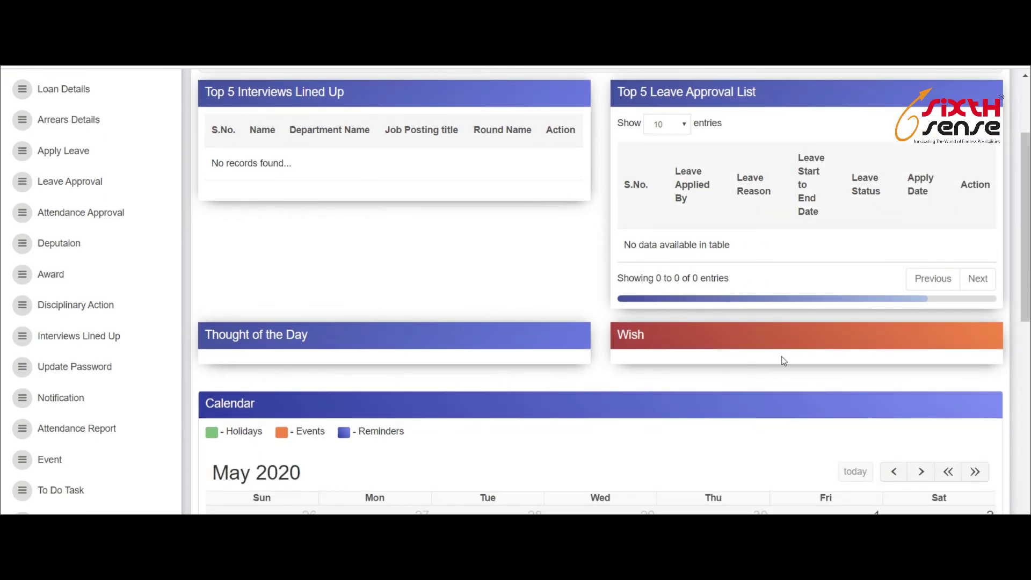
scroll(785, 359, "down", 1)
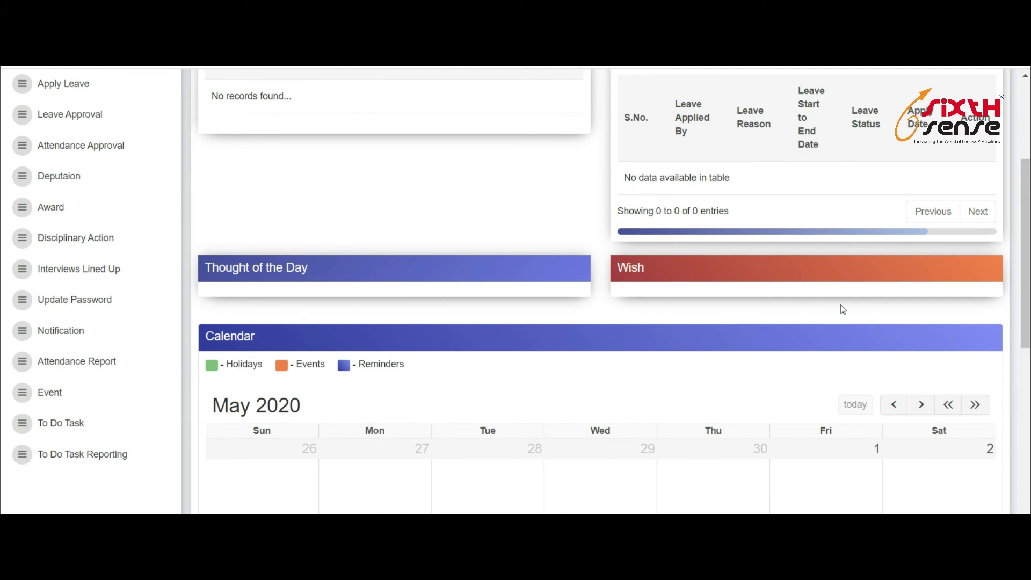
- Add a reminder reading "text" on 20 May 2020 in the employee dashboard calendar and check the calendar
scroll(806, 349, "down", 2)
scroll(553, 214, "down", 4)
scroll(647, 366, "down", 2)
left_click(577, 294)
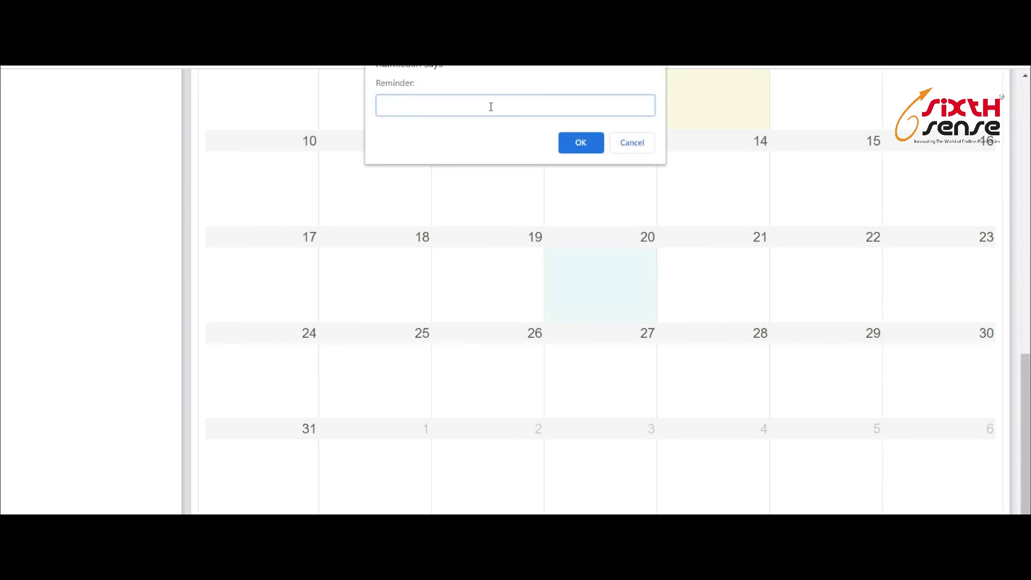
type("text")
left_click(581, 143)
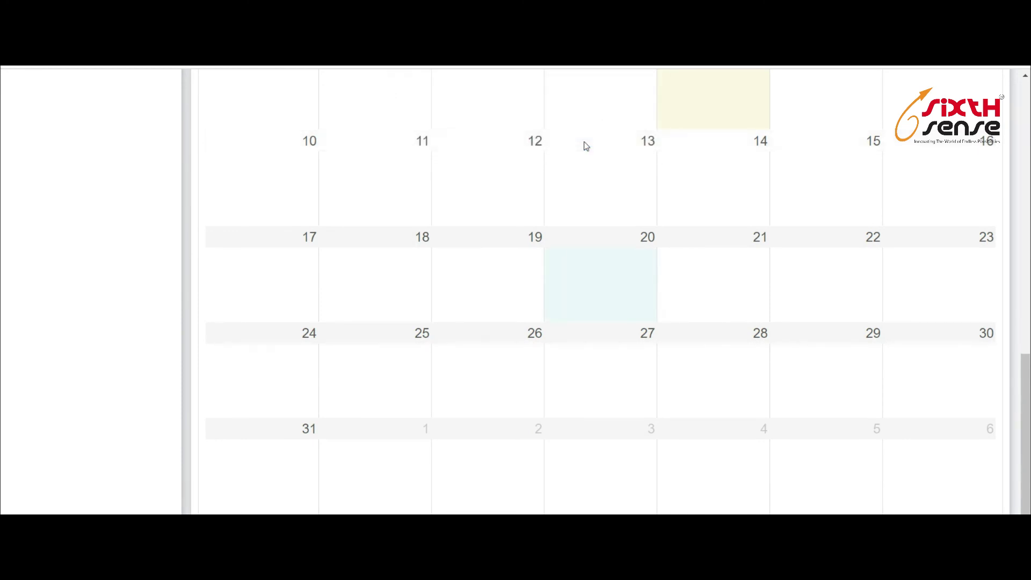
scroll(709, 290, "up", 1)
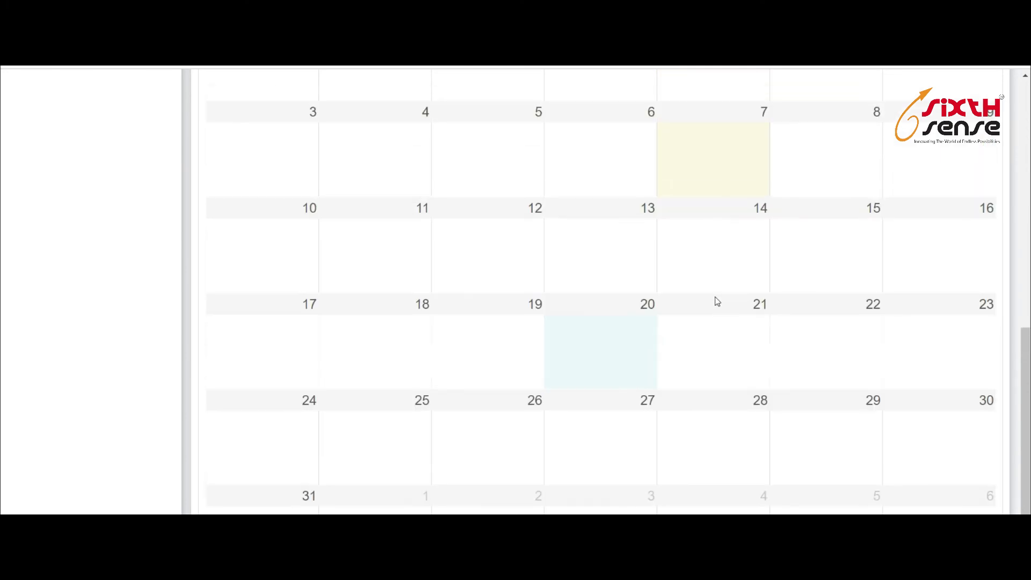
scroll(679, 274, "up", 2)
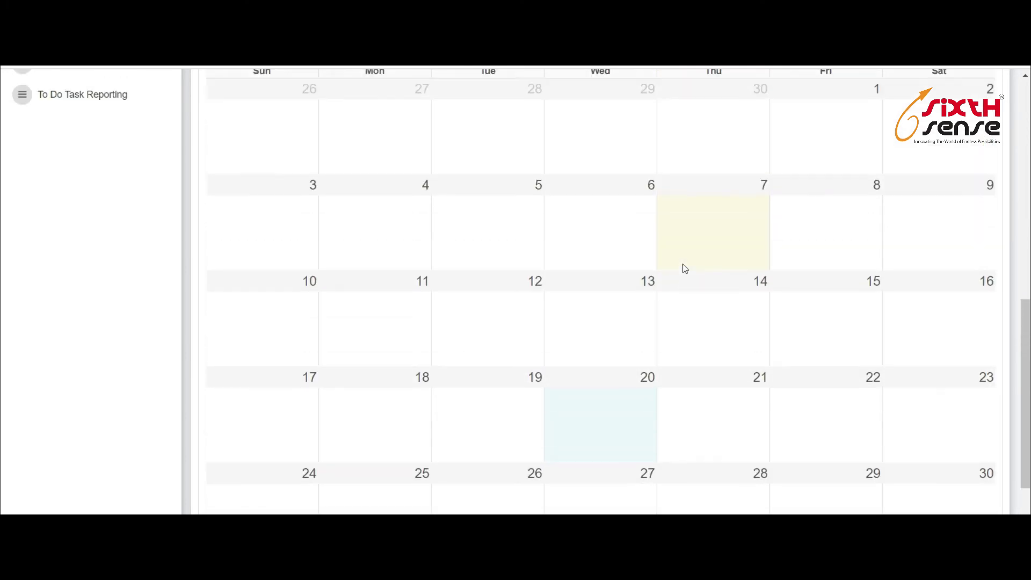
scroll(450, 353, "down", 3)
- Open the employee's Salary Details page and examine the columns of the salary table
scroll(675, 356, "up", 10)
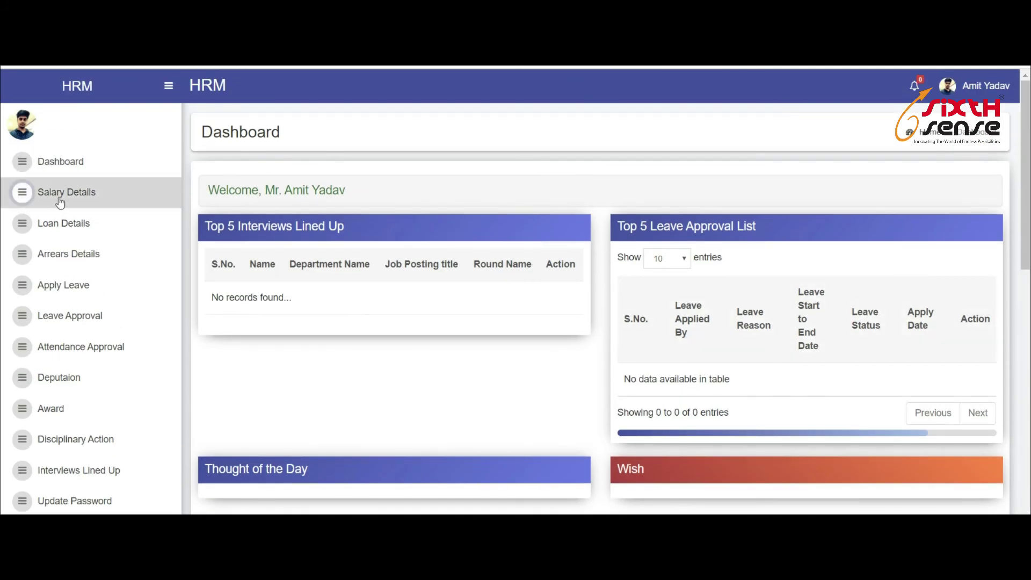
left_click(59, 198)
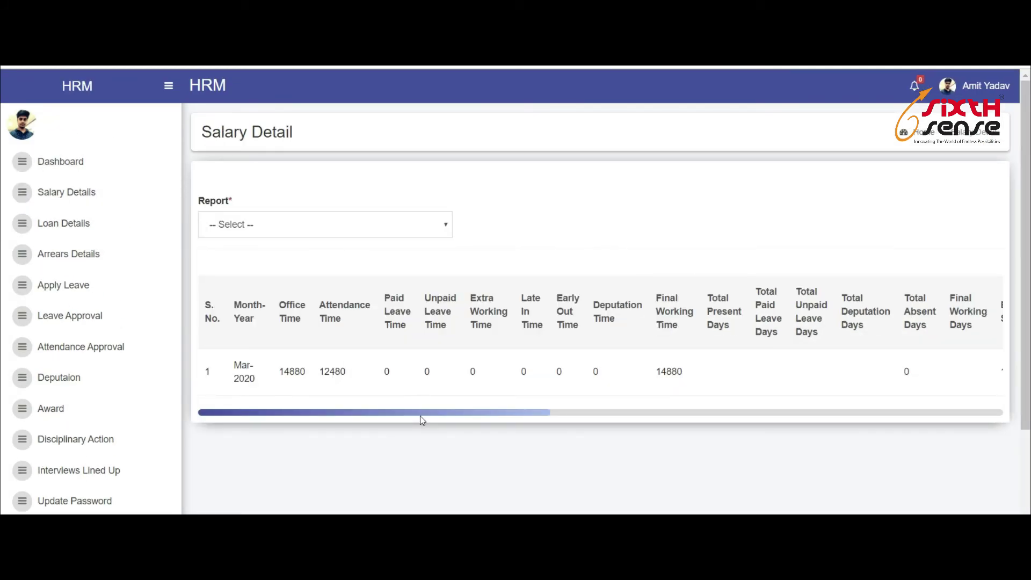
left_click_drag(558, 406, 281, 452)
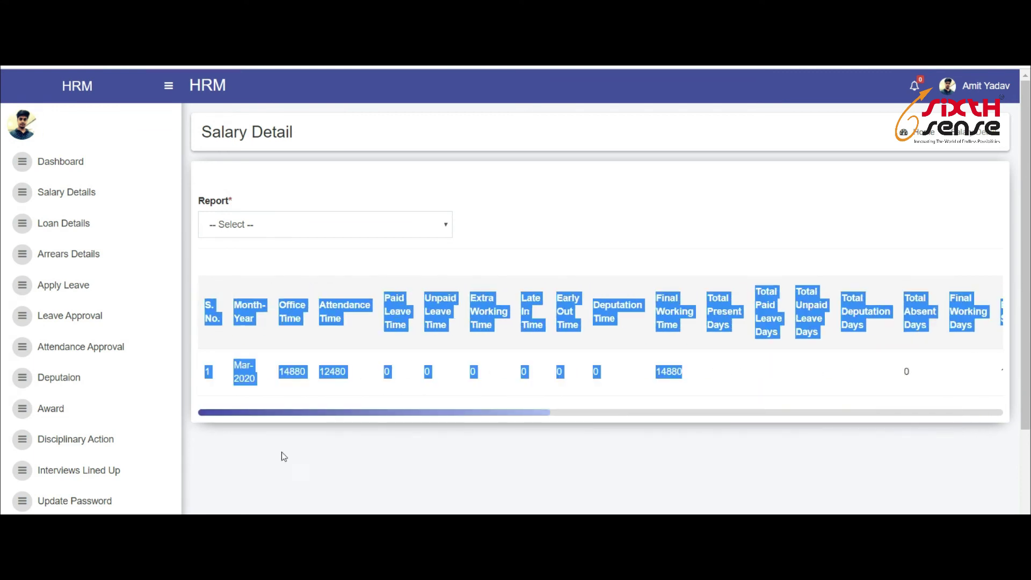
- Set the salary report to Yearly and search the records for 2019
left_click(287, 221)
left_click(287, 241)
left_click(294, 227)
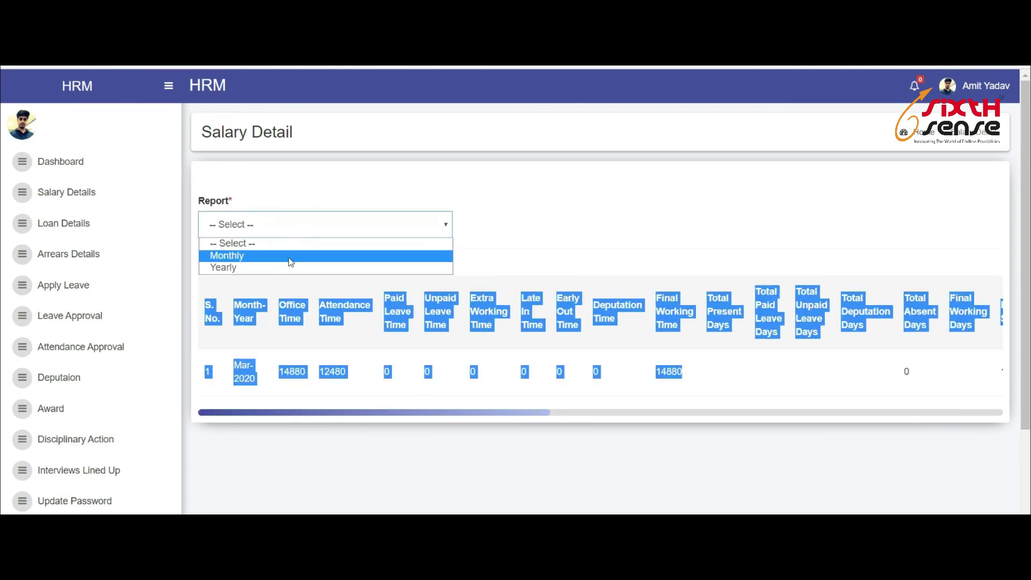
left_click(286, 269)
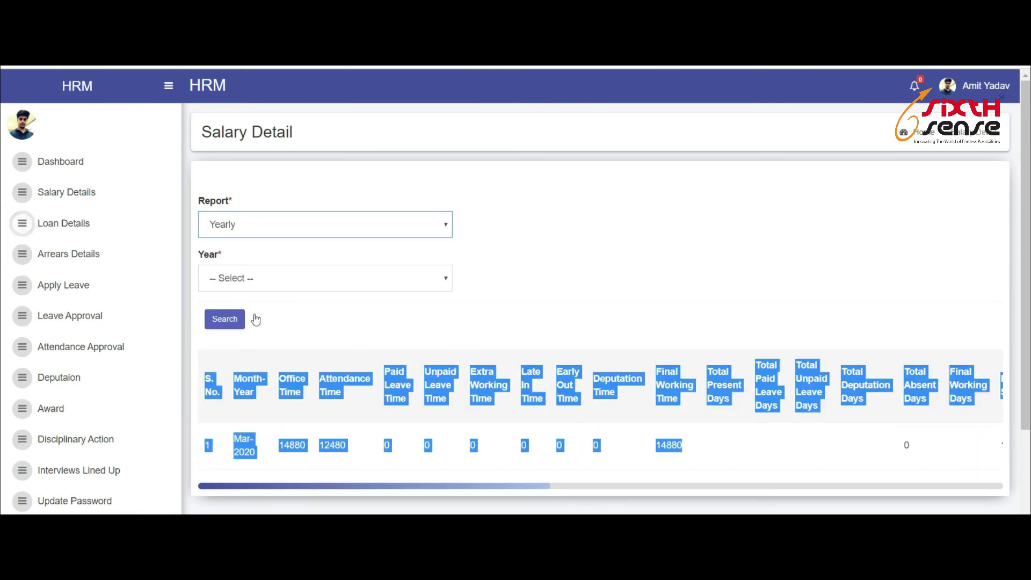
left_click(315, 284)
left_click(295, 310)
left_click(223, 325)
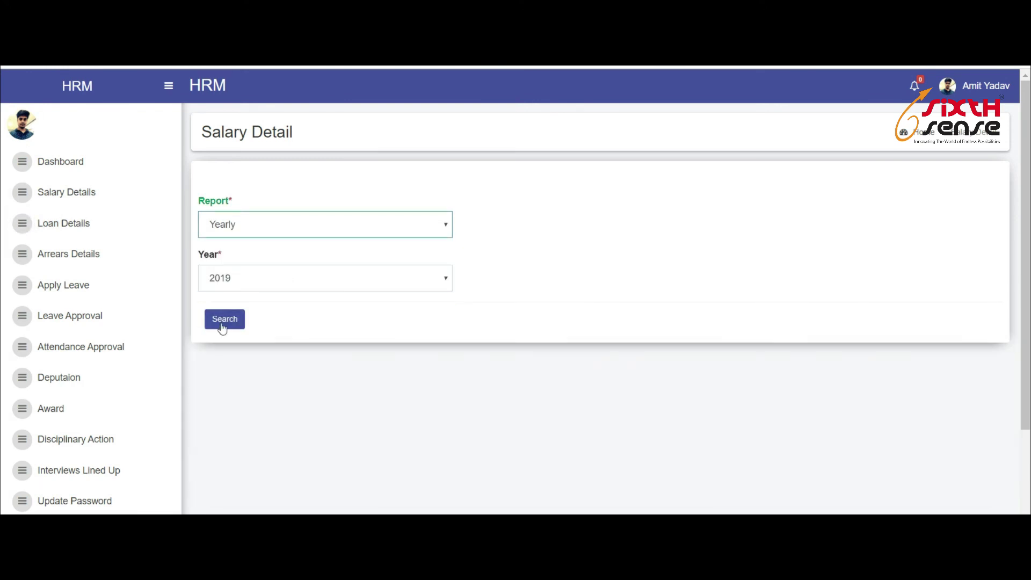
- Change the yearly salary report to 2020 and search again
left_click(246, 280)
left_click(242, 321)
left_click(242, 325)
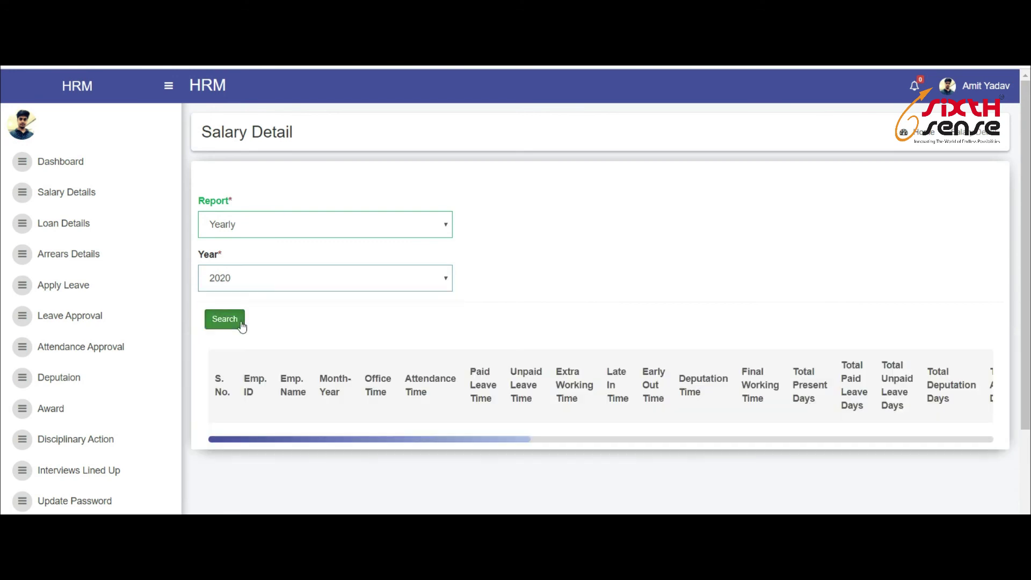
- View the employee's Loan Details list and open the form for a new loan request
left_click(73, 233)
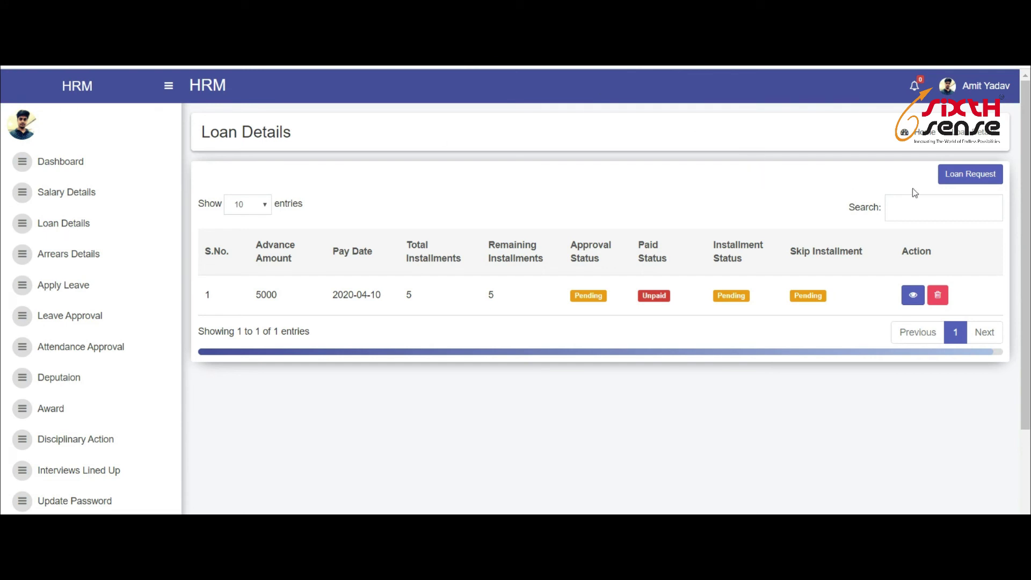
left_click(968, 178)
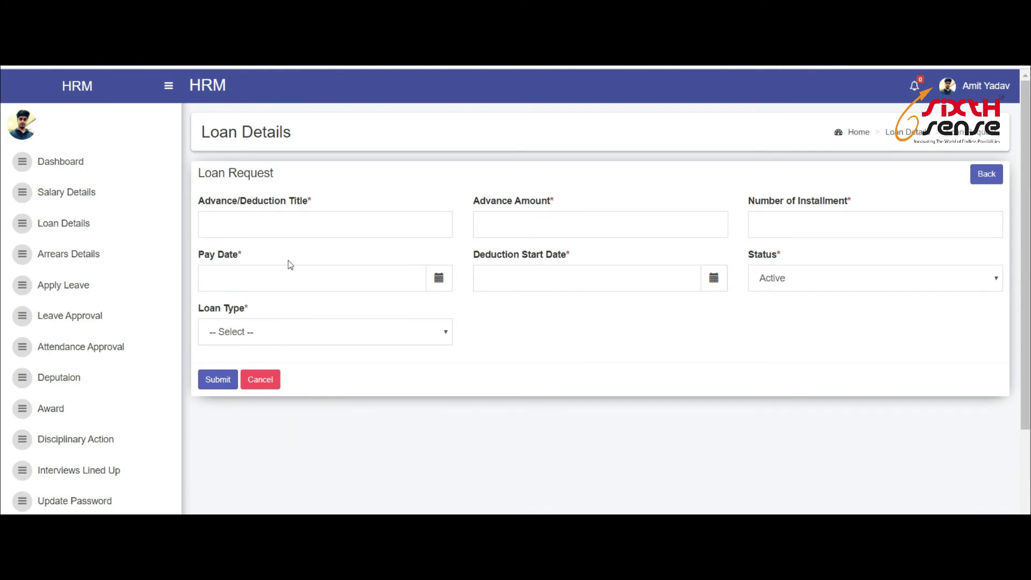
- View the employee's Arrears Details and leave application list, and open the form for a new leave application
left_click(74, 262)
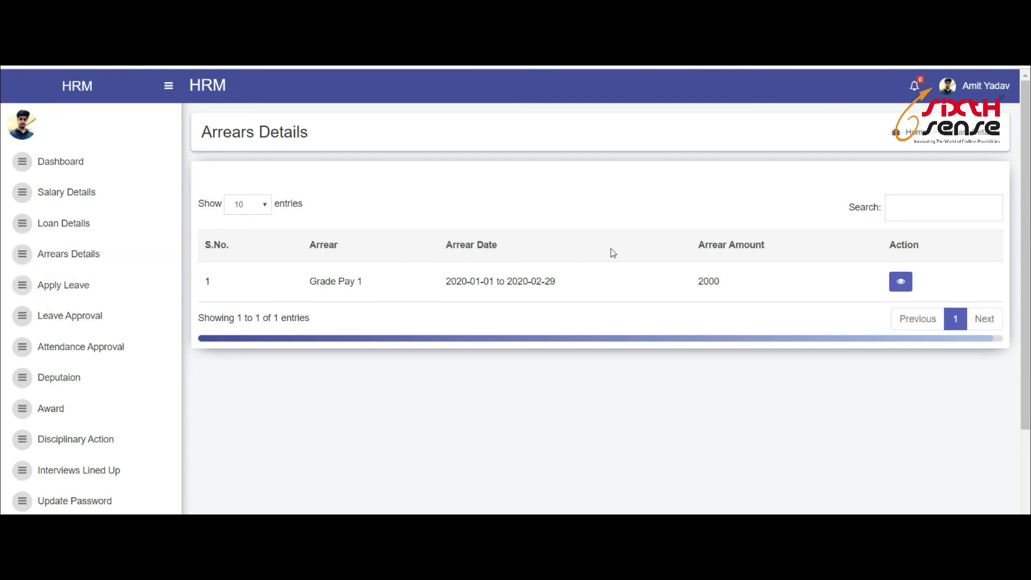
left_click(65, 285)
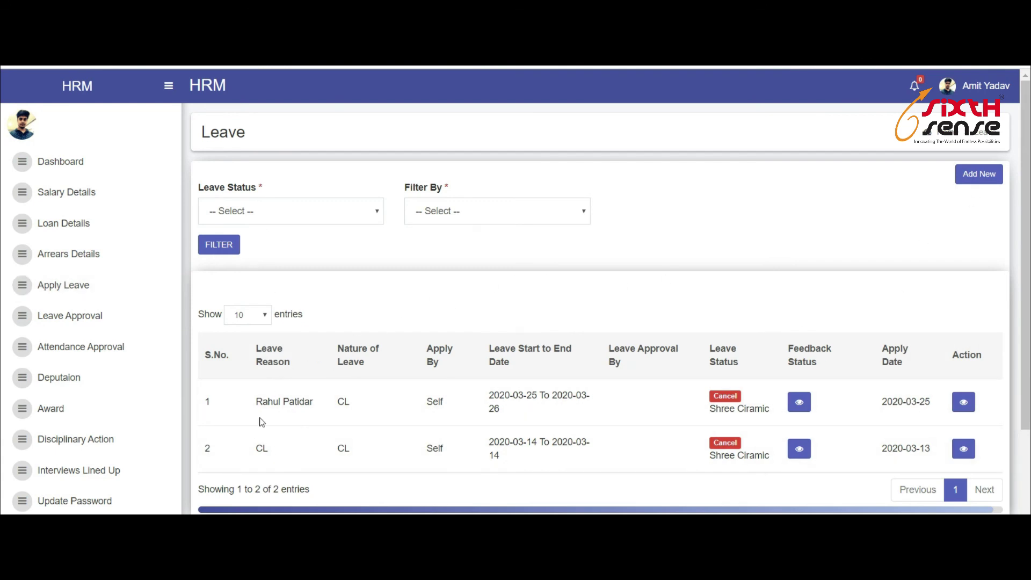
left_click(979, 174)
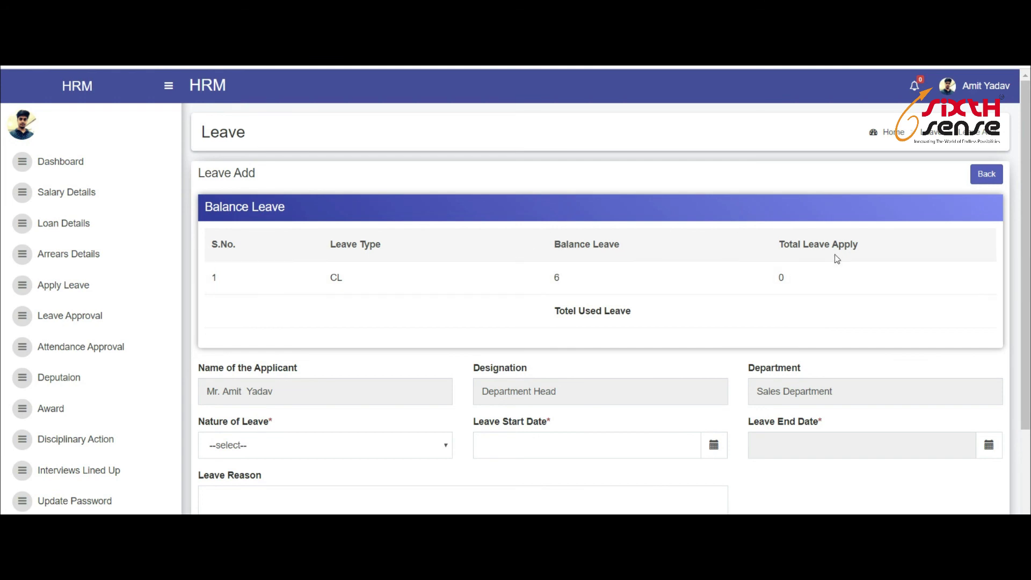
- Set the nature of leave to CL in the new leave form and examine its start date, end date and reason fields
scroll(247, 430, "down", 3)
left_click(267, 311)
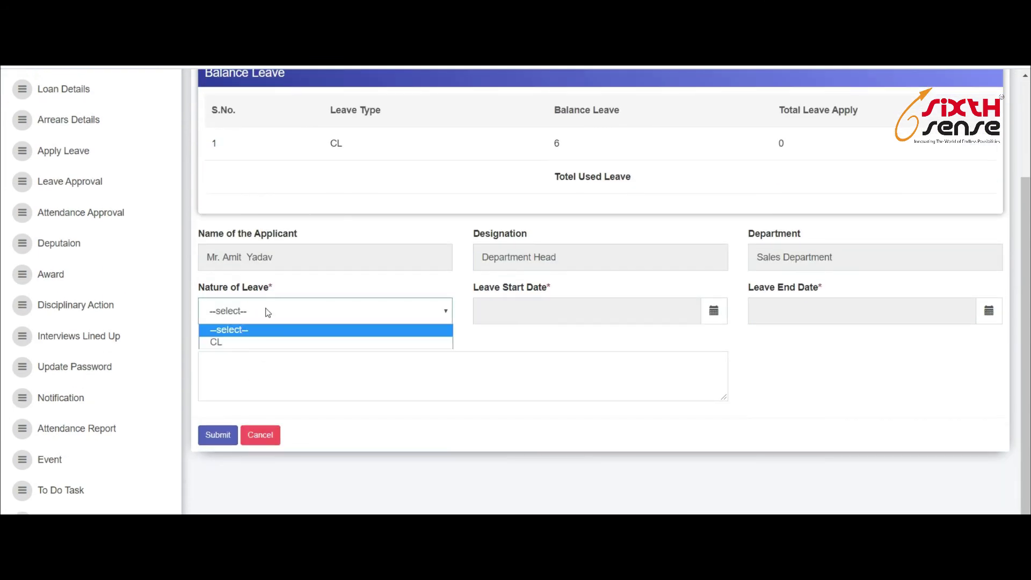
left_click(255, 347)
left_click(570, 302)
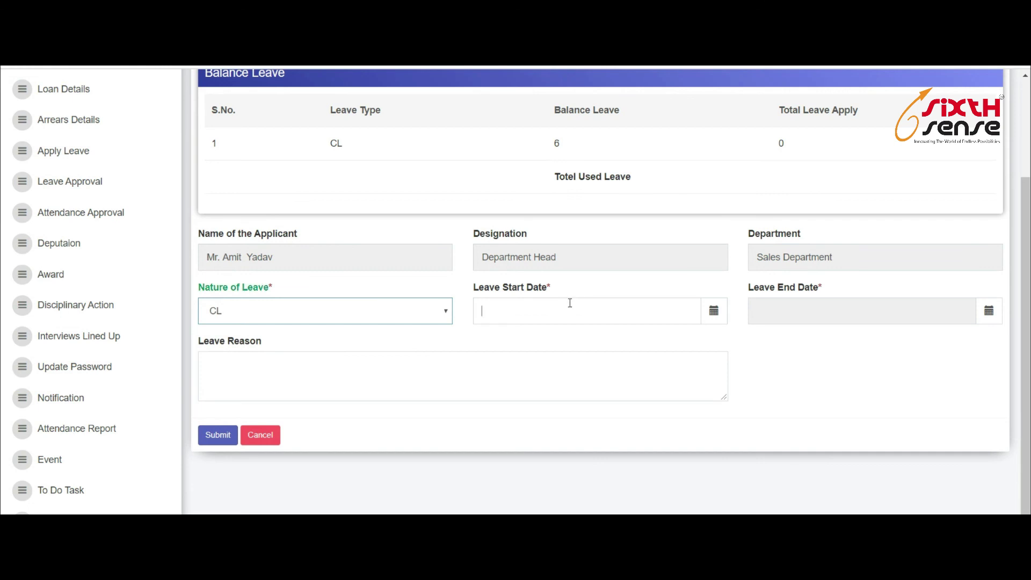
left_click(777, 307)
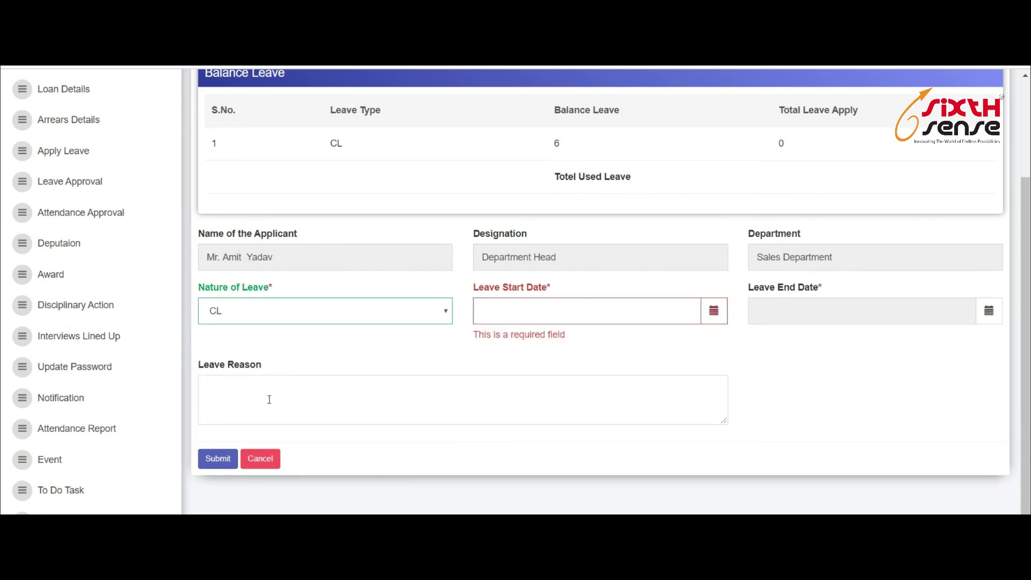
scroll(623, 352, "up", 1)
scroll(370, 322, "down", 1)
scroll(159, 314, "up", 2)
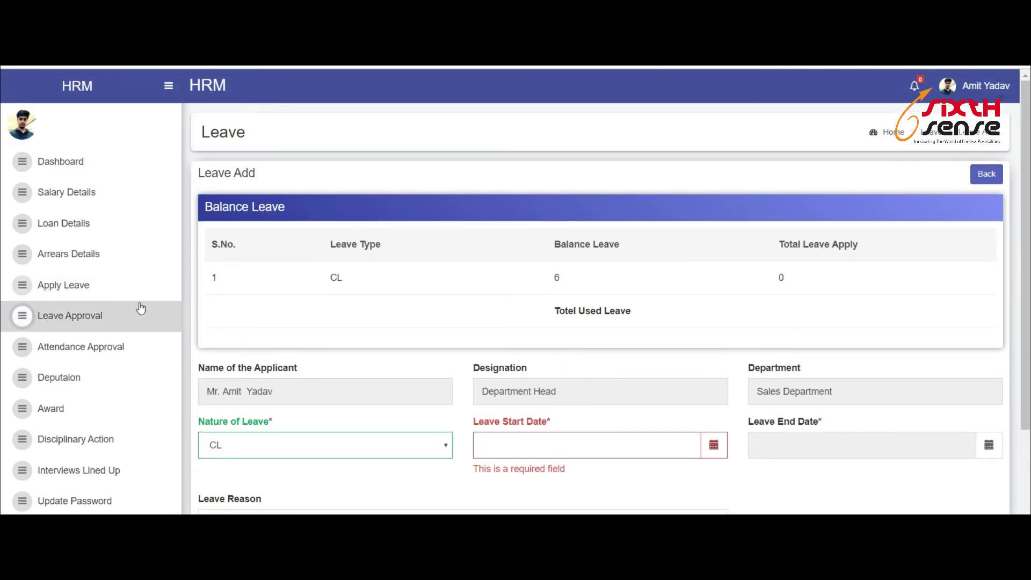
- Look through the employee's Attendance Approval, Deputation and Award lists
left_click(110, 352)
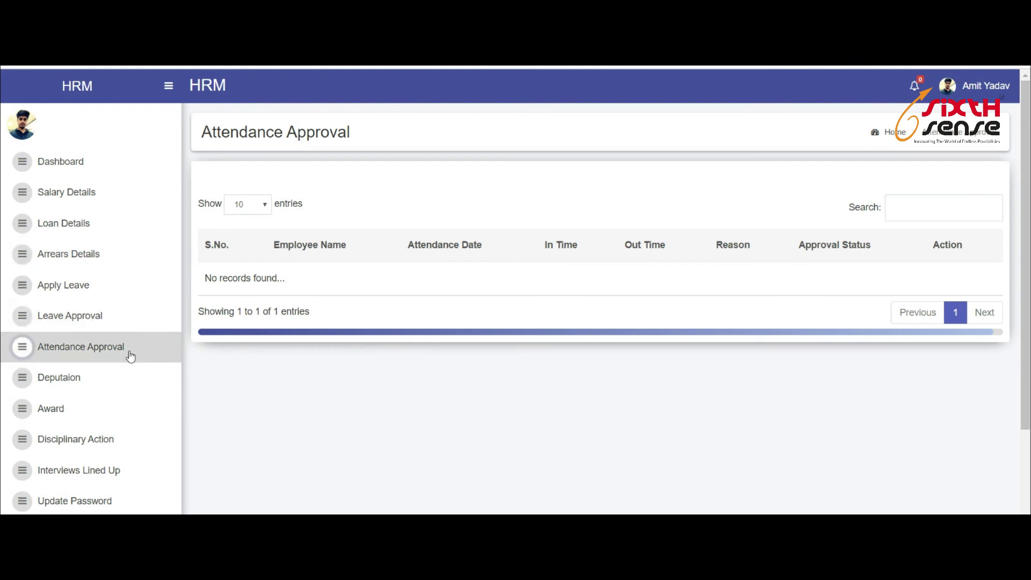
left_click(106, 381)
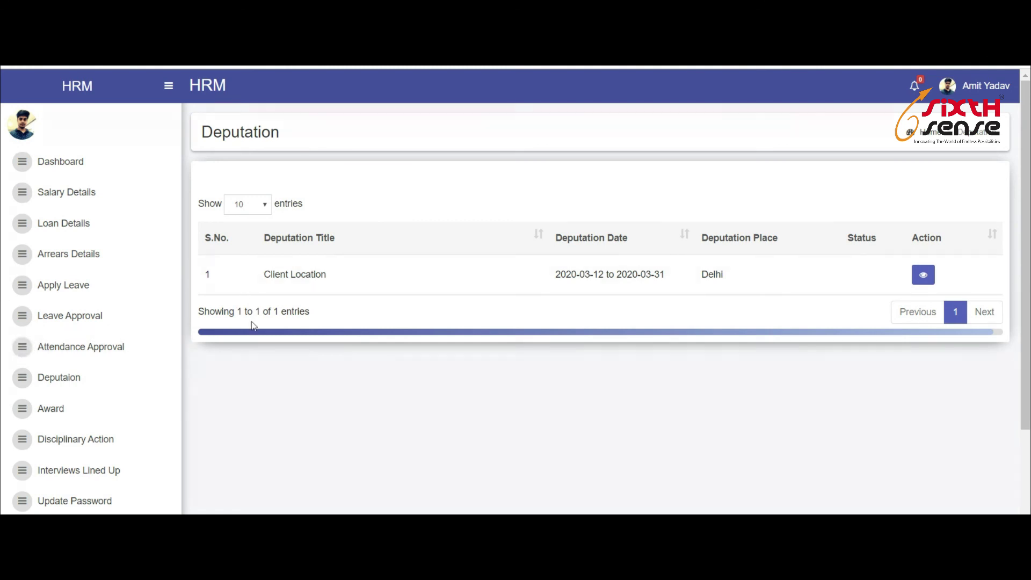
left_click(75, 410)
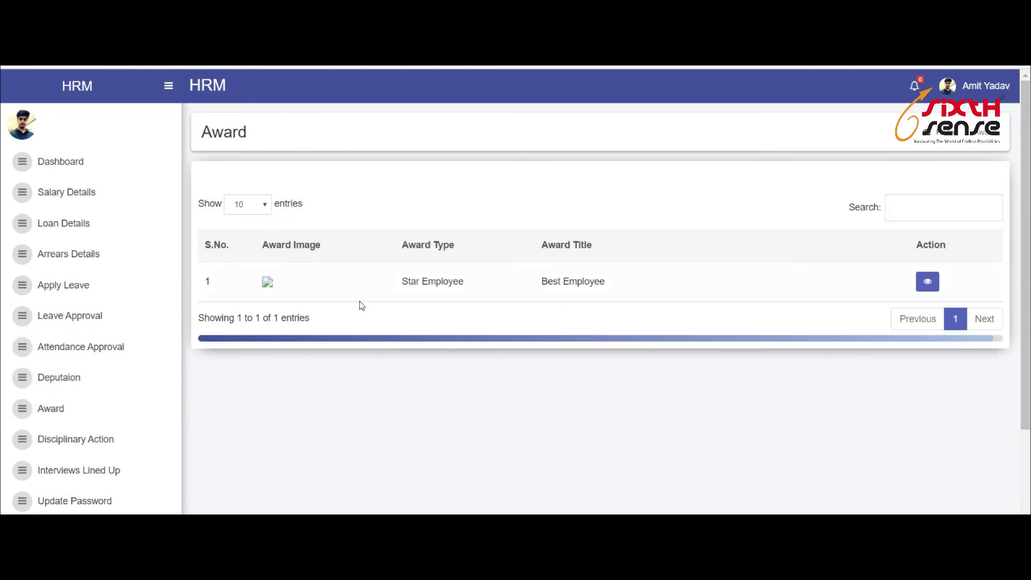
scroll(459, 330, "down", 1)
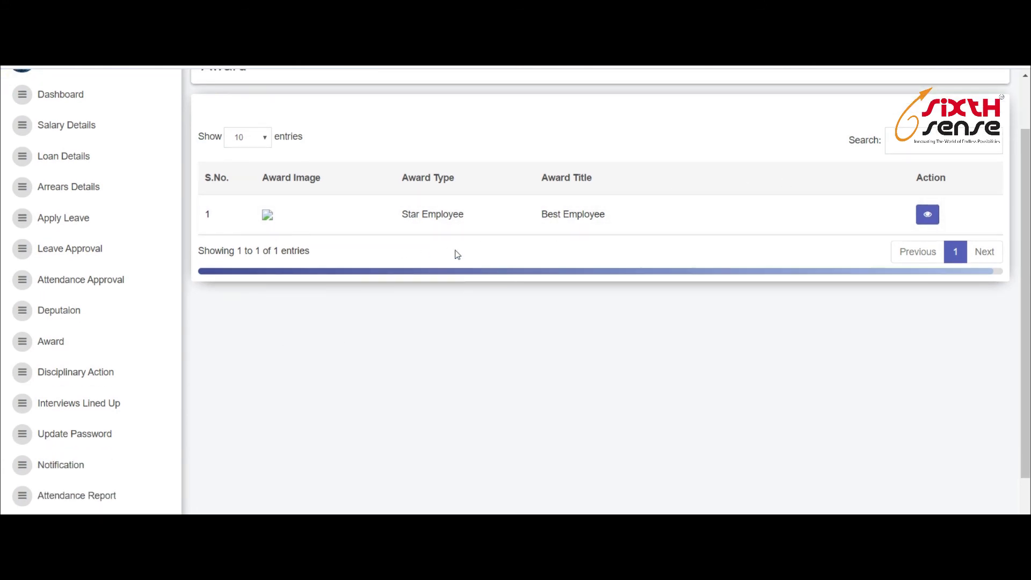
- Open the Disciplinary Action list and examine the details of the Bad Performance record
left_click(90, 381)
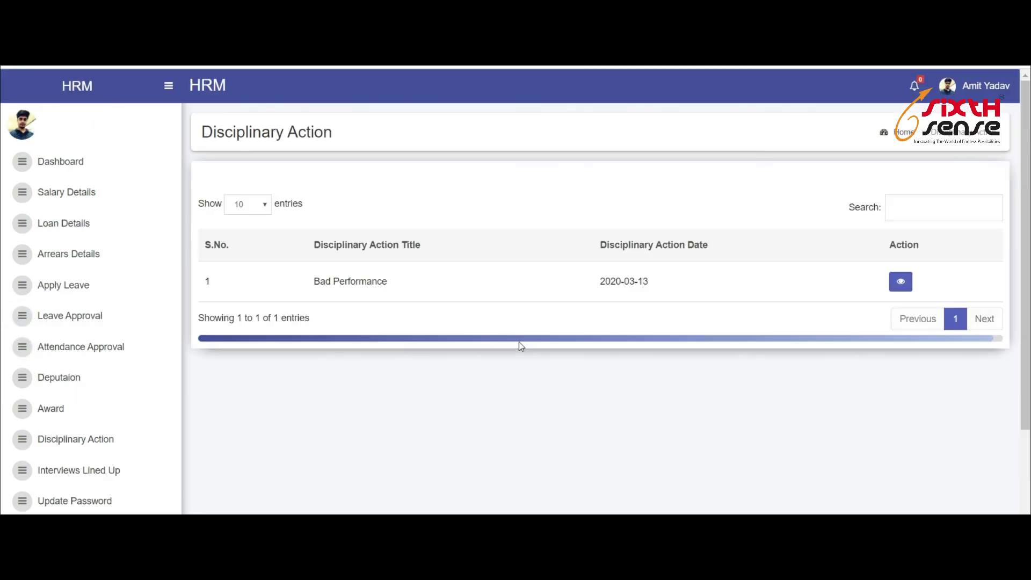
left_click(901, 282)
scroll(320, 354, "down", 3)
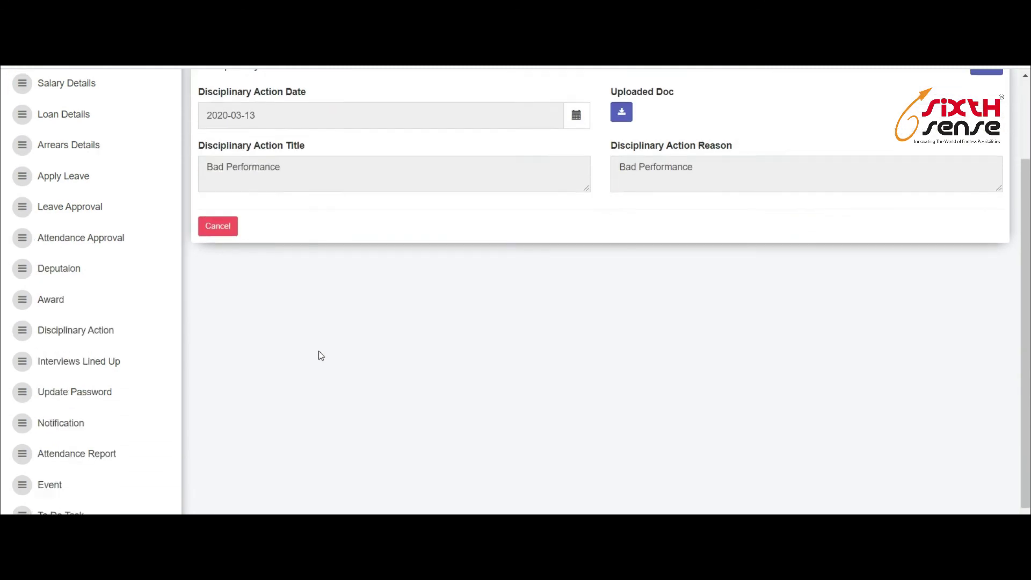
scroll(661, 137, "up", 3)
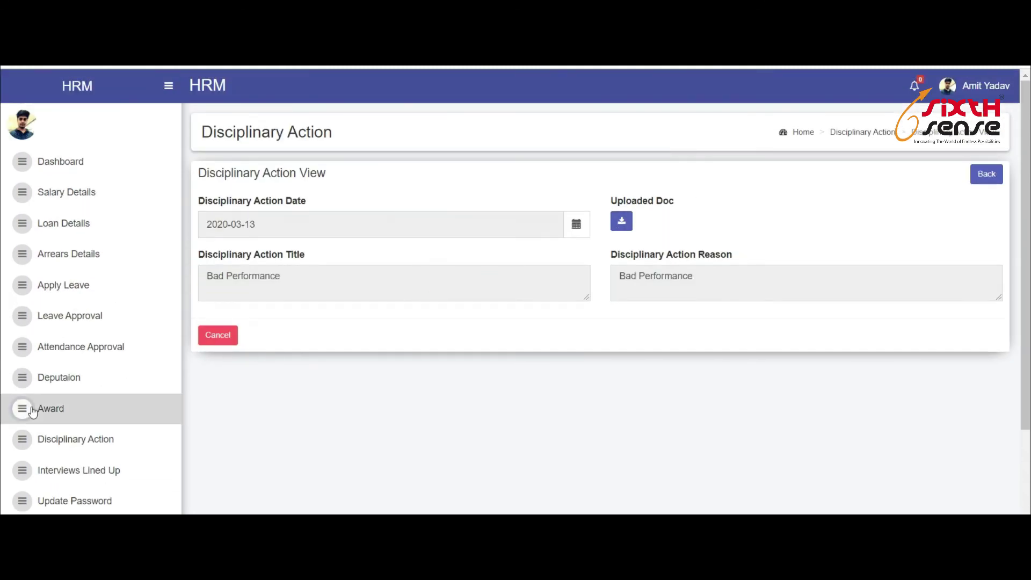
- Open the Interviews Lined Up page and examine the columns of its table
scroll(79, 412, "down", 3)
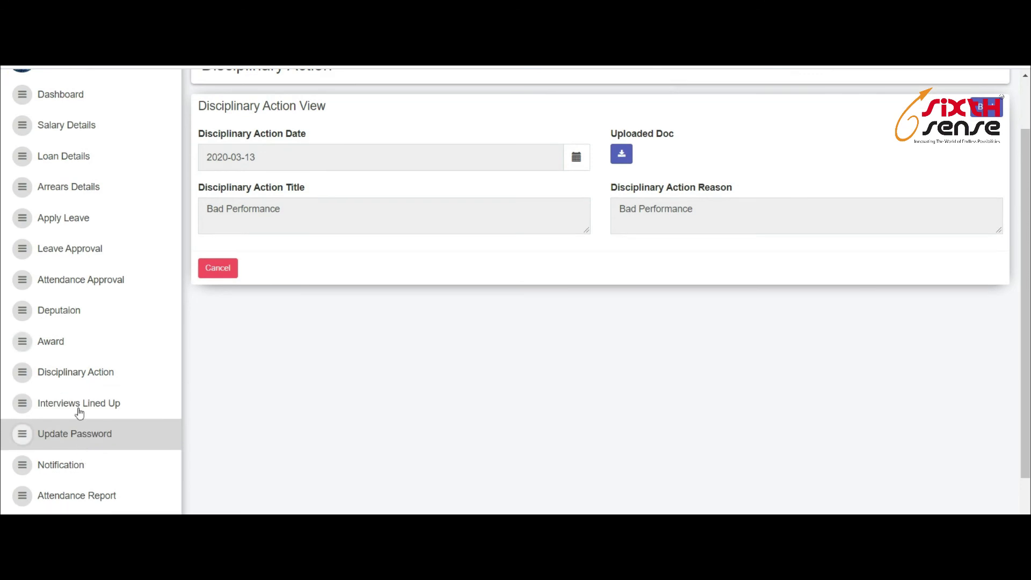
left_click(113, 412)
scroll(376, 360, "down", 1)
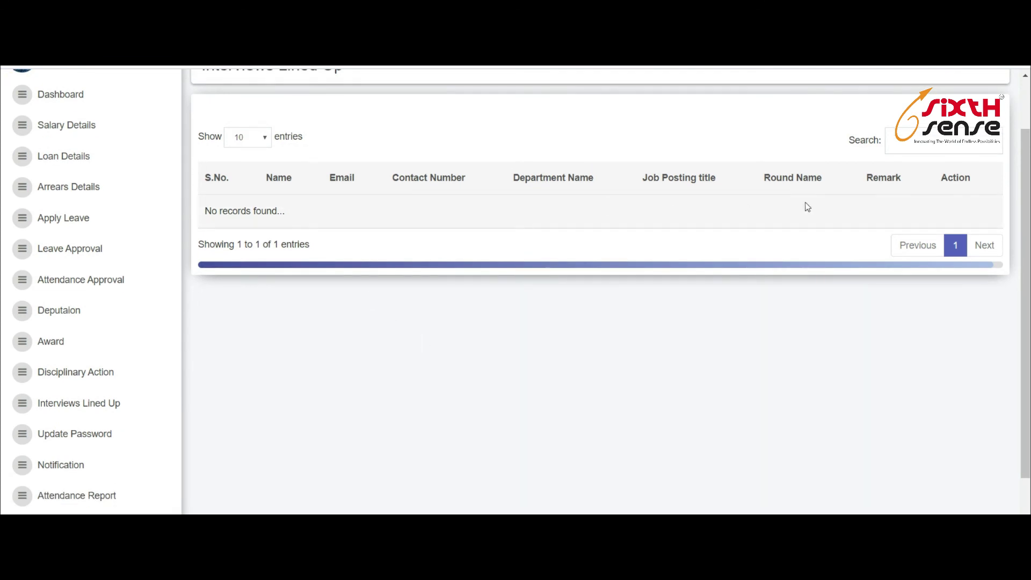
- View the employee's Update Password form and the Notification Details list
scroll(101, 379, "down", 1)
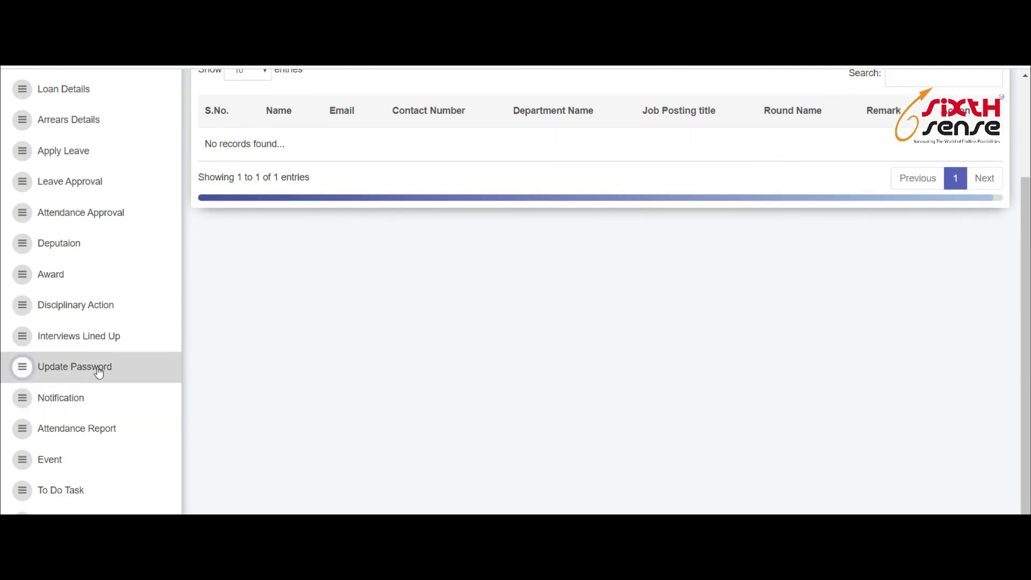
left_click(98, 368)
scroll(102, 381, "down", 3)
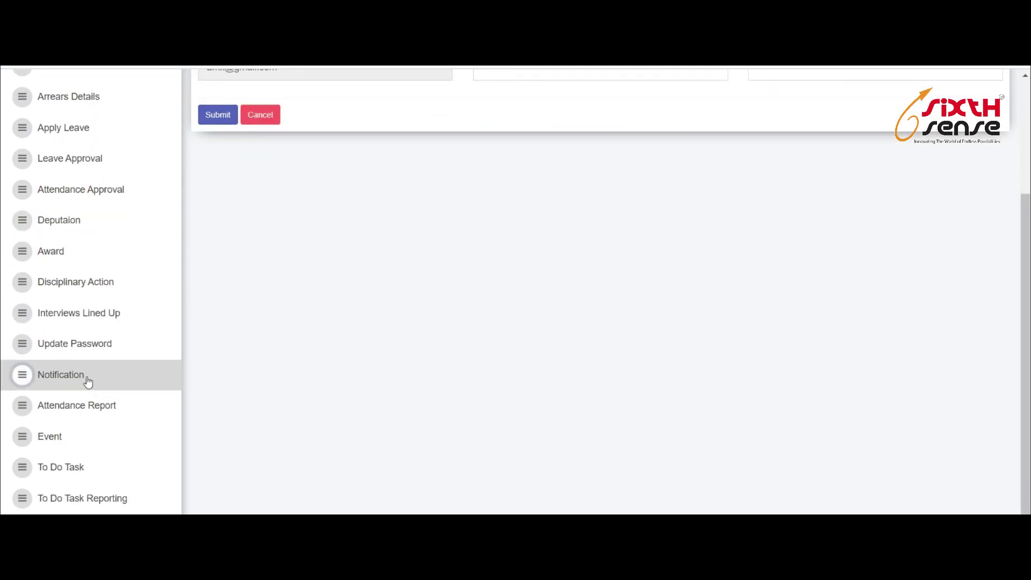
left_click(88, 382)
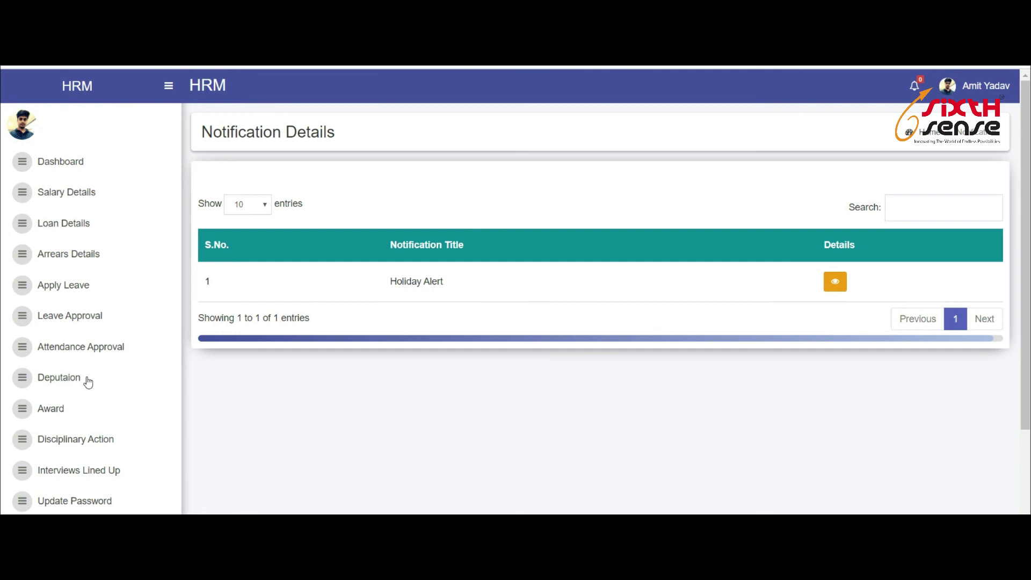
- Open the Attendance Report and try its report filter with Daily and with Monthly
scroll(88, 382, "down", 1)
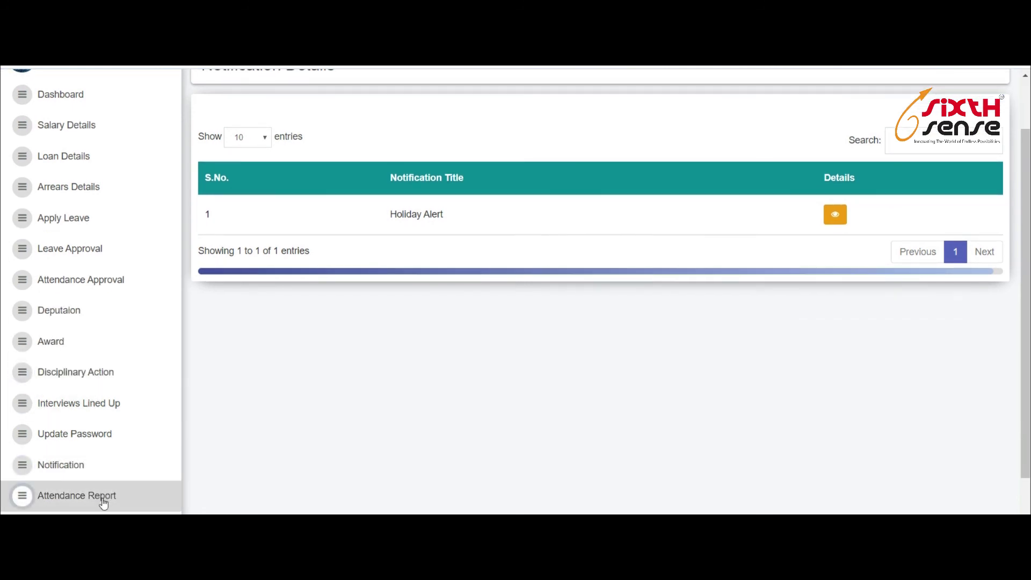
left_click(154, 491)
left_click(270, 225)
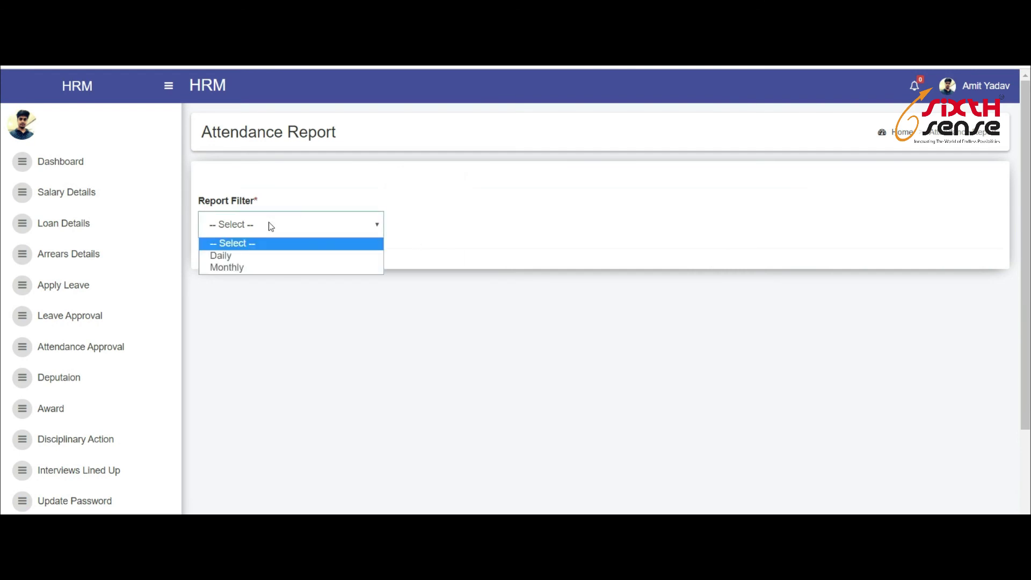
left_click(262, 255)
left_click(256, 236)
left_click(254, 267)
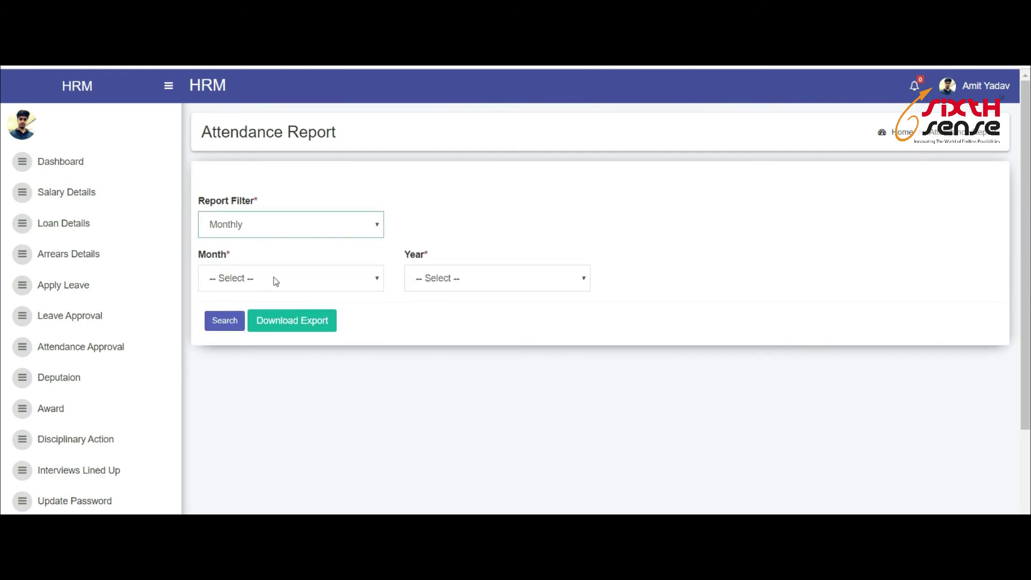
- Open the To Do Task page and enter project ID 123 and task ID 10 for a new task
scroll(237, 320, "down", 3)
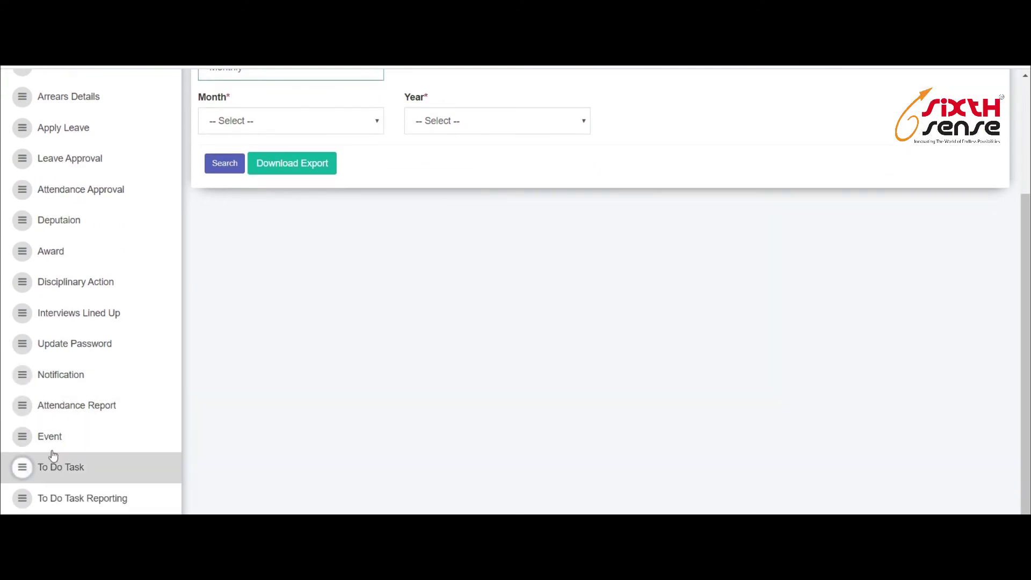
left_click(73, 470)
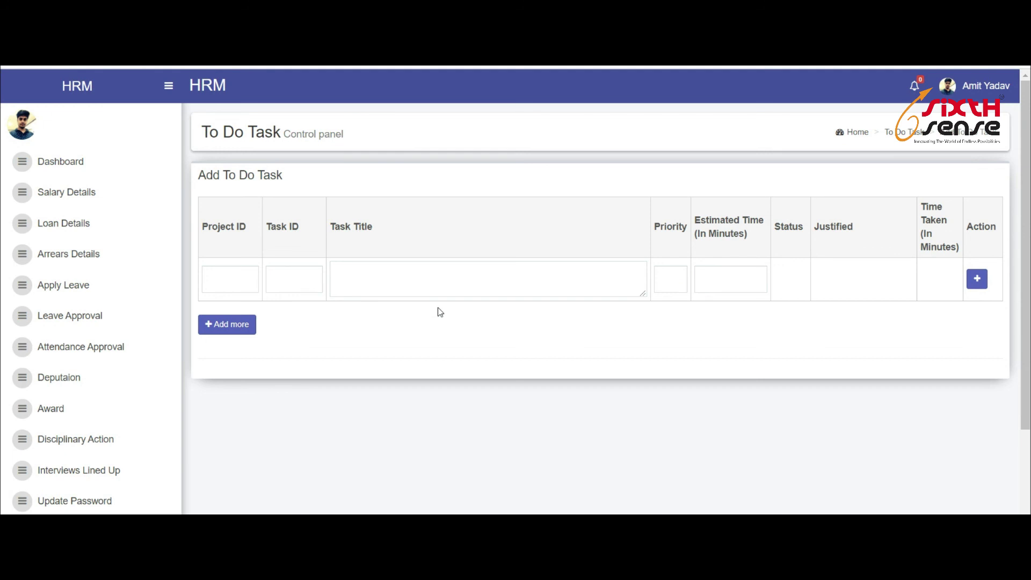
left_click(229, 271)
type("123")
left_click(289, 288)
type("100")
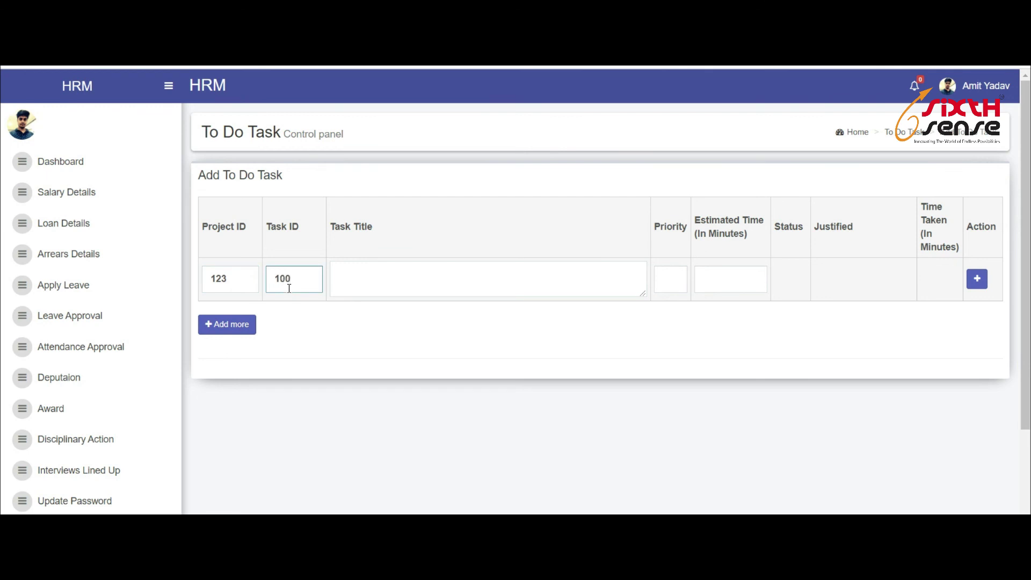
key("BackSpace")
- Title the task "demo for hrm", give it priority 1 and an estimated time of 60 minutes, and add it
left_click(381, 269)
type("de")
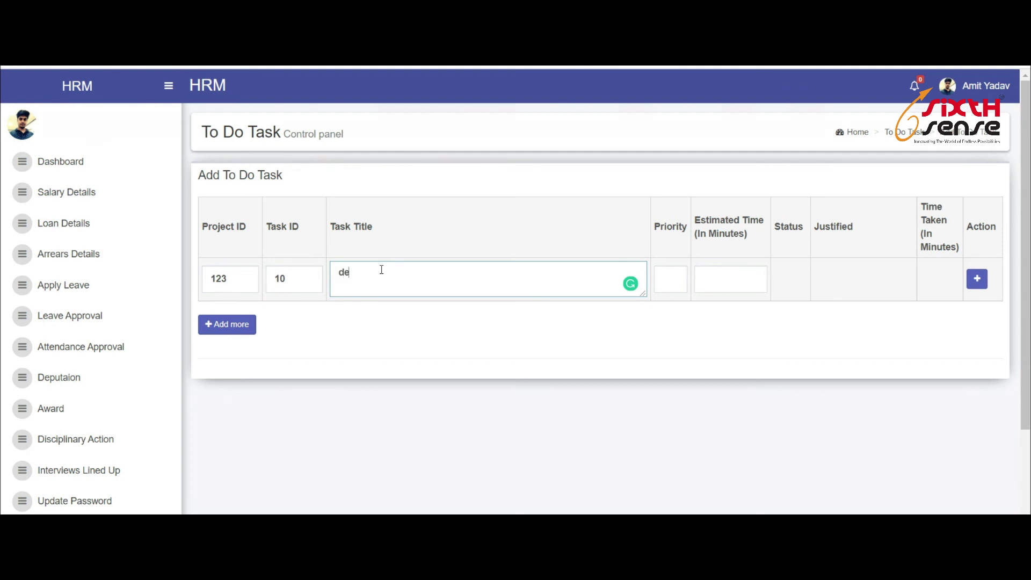
type("mo for hrm")
left_click(667, 279)
type("1")
left_click(704, 279)
type("60")
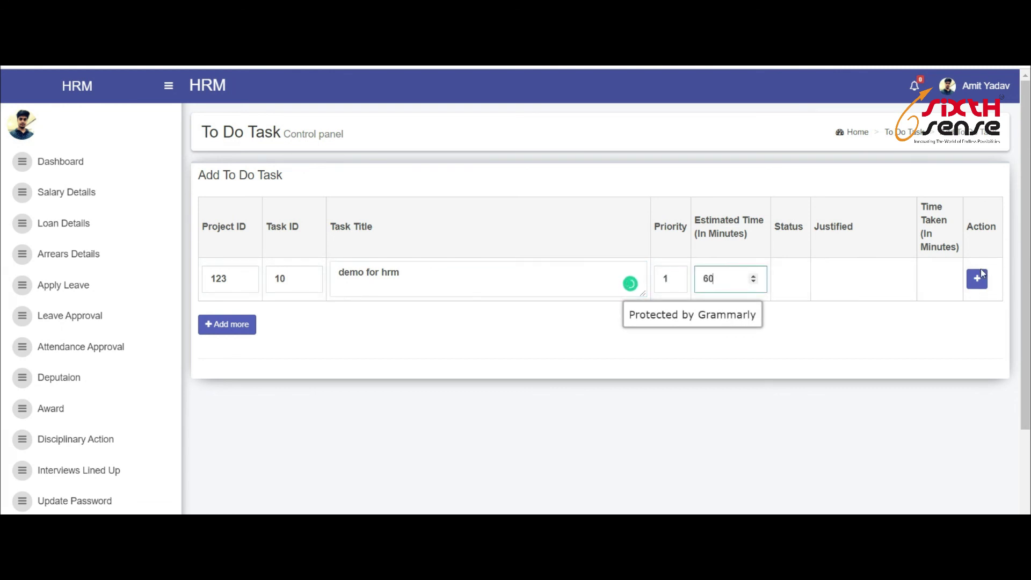
left_click(977, 278)
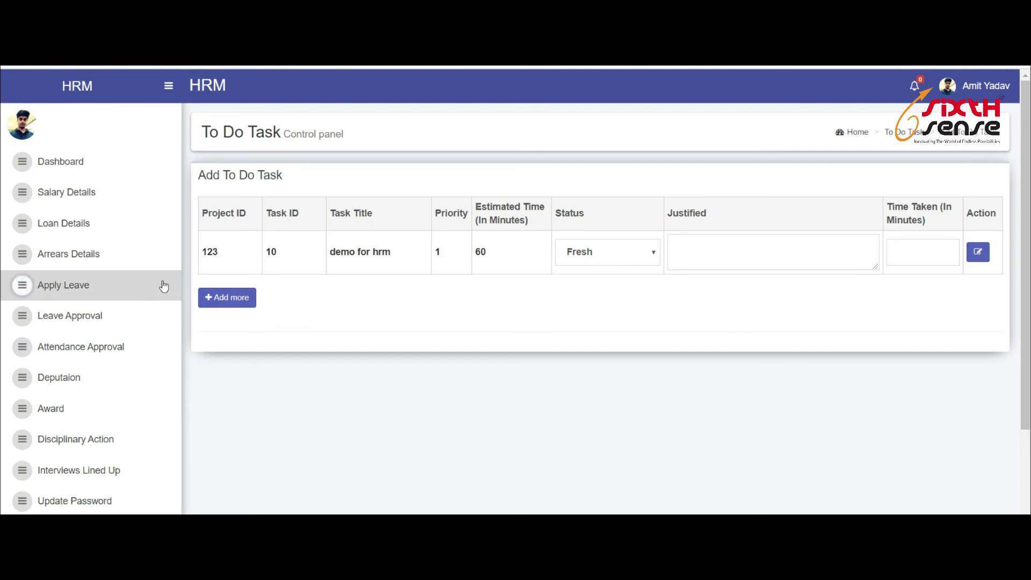
- Set the task's status to Finish with justification "done" and 75 minutes taken, and add another blank task row
scroll(164, 410, "down", 2)
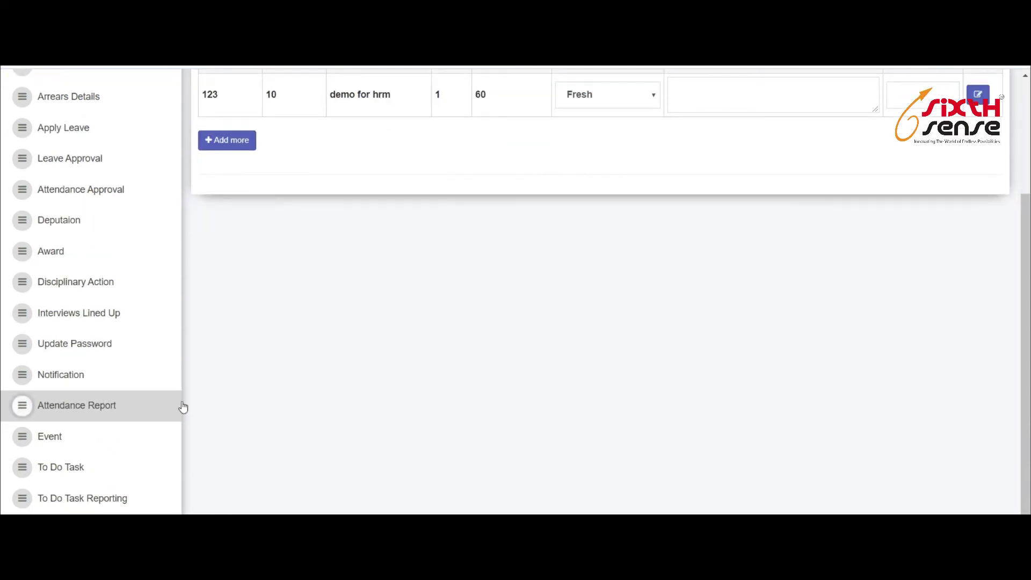
scroll(400, 320, "up", 2)
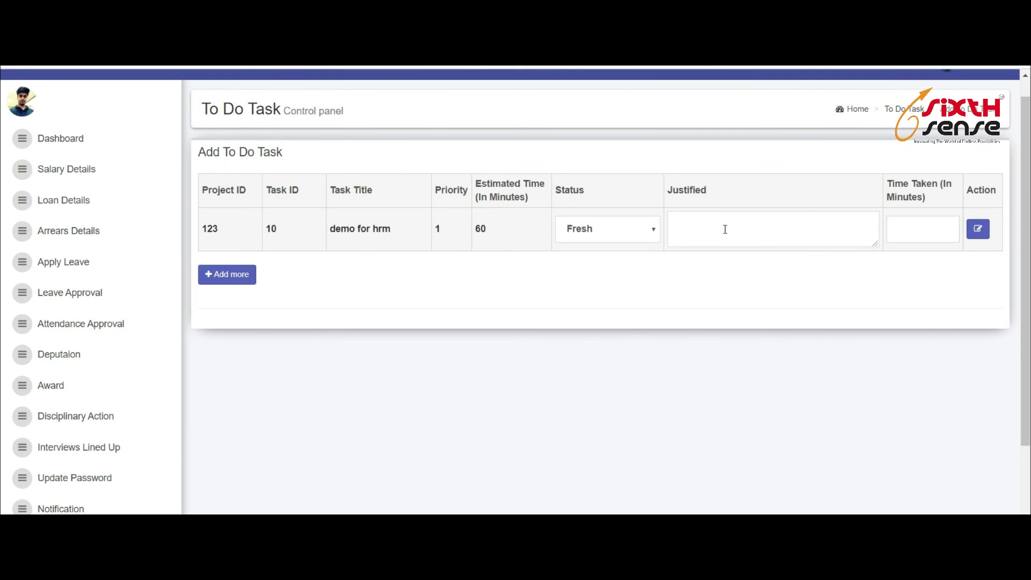
left_click(905, 228)
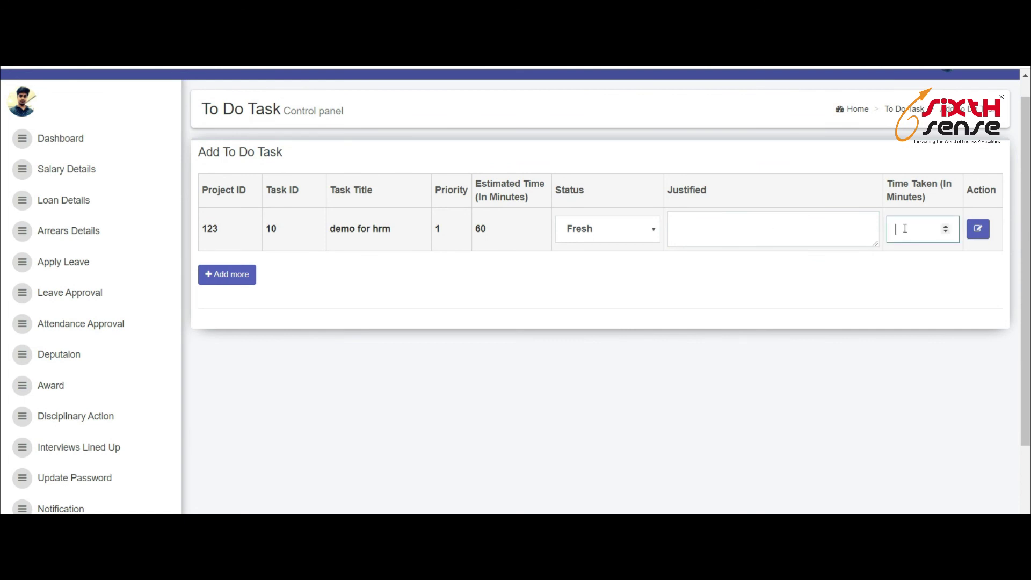
left_click(589, 234)
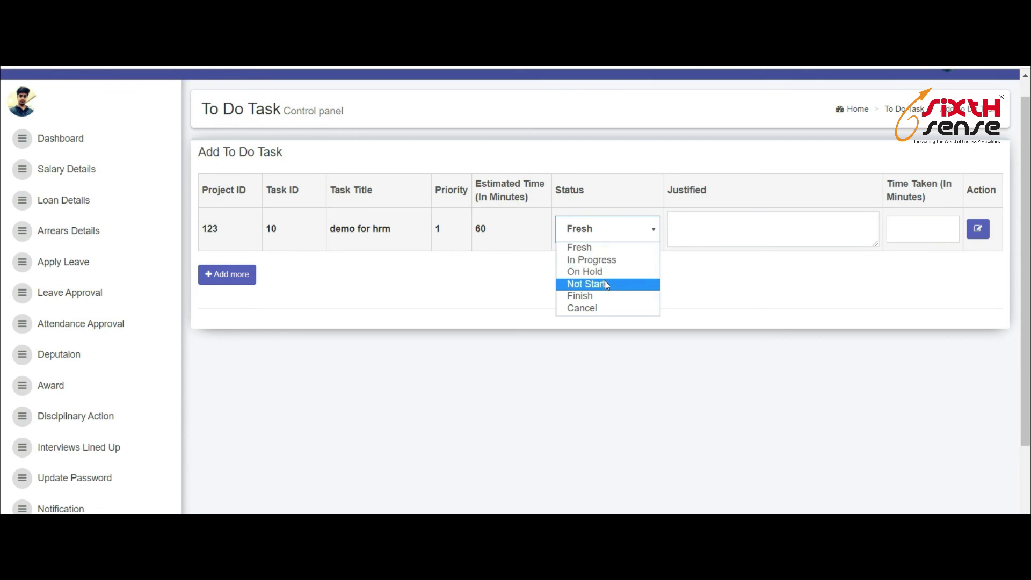
left_click(608, 301)
left_click(744, 232)
type("done")
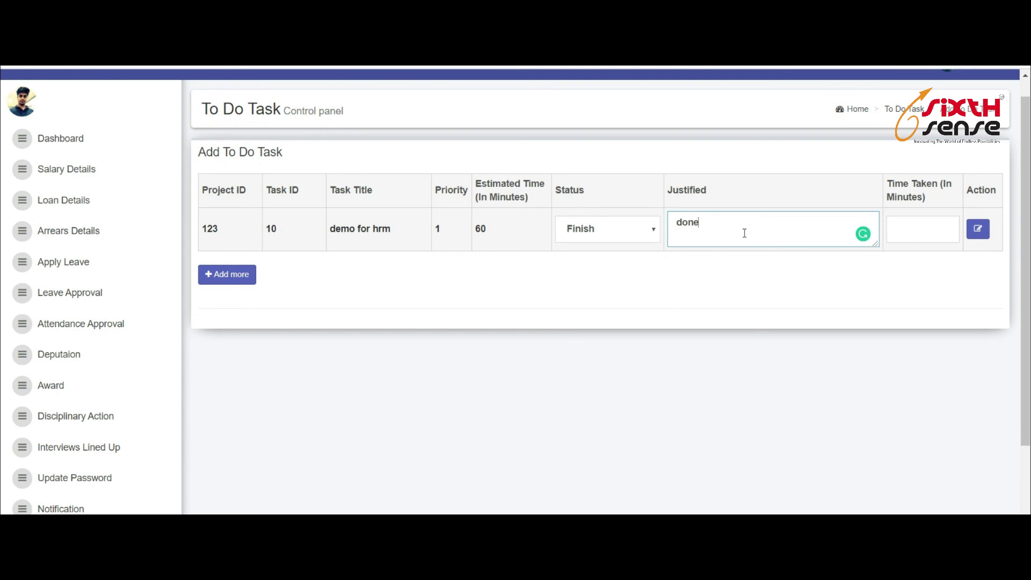
left_click(896, 231)
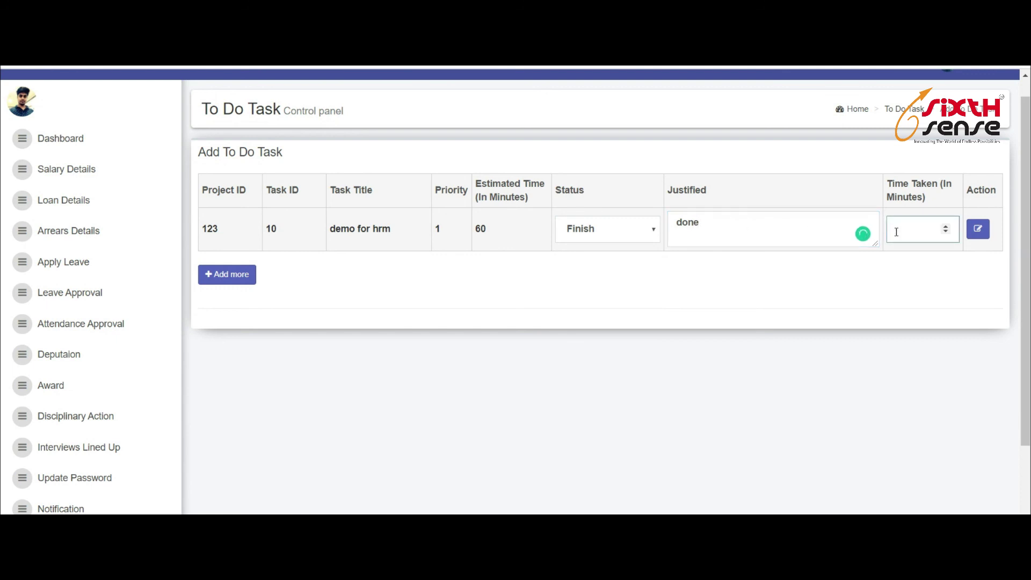
type("75")
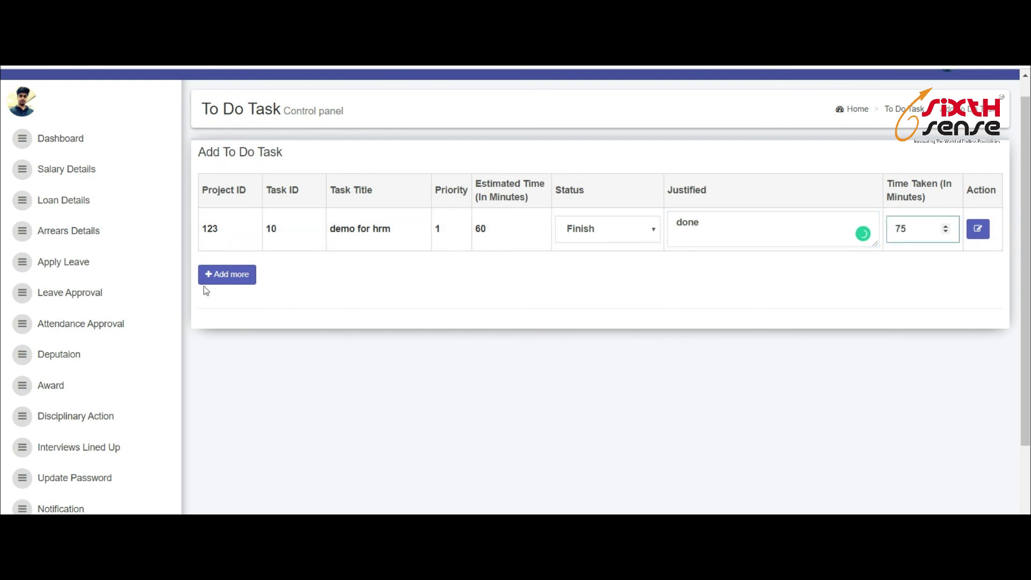
left_click(249, 275)
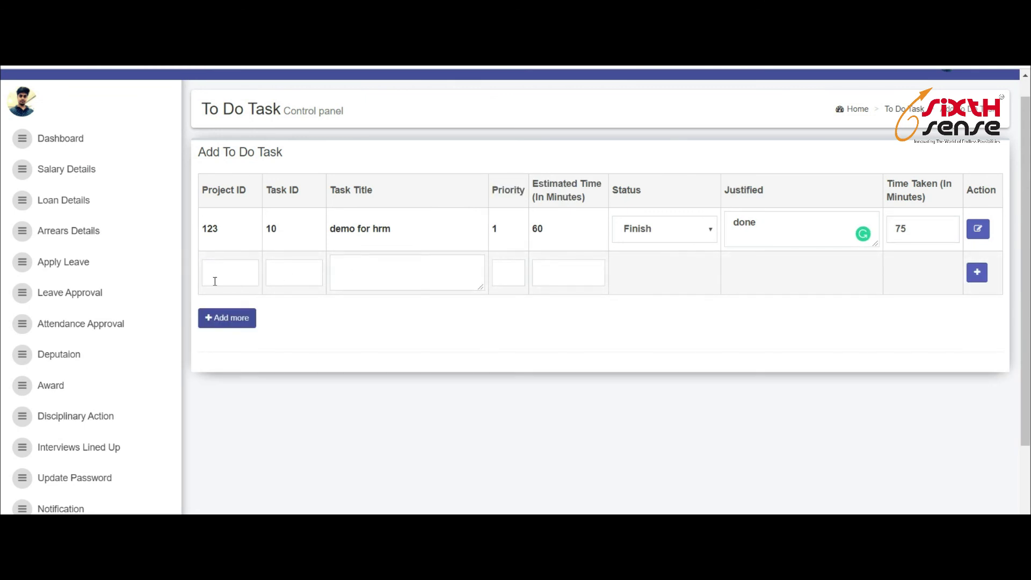
- Open To Do Task Reporting and examine the first listed employee's details and daily task counts
scroll(333, 352, "down", 2)
scroll(332, 352, "down", 1)
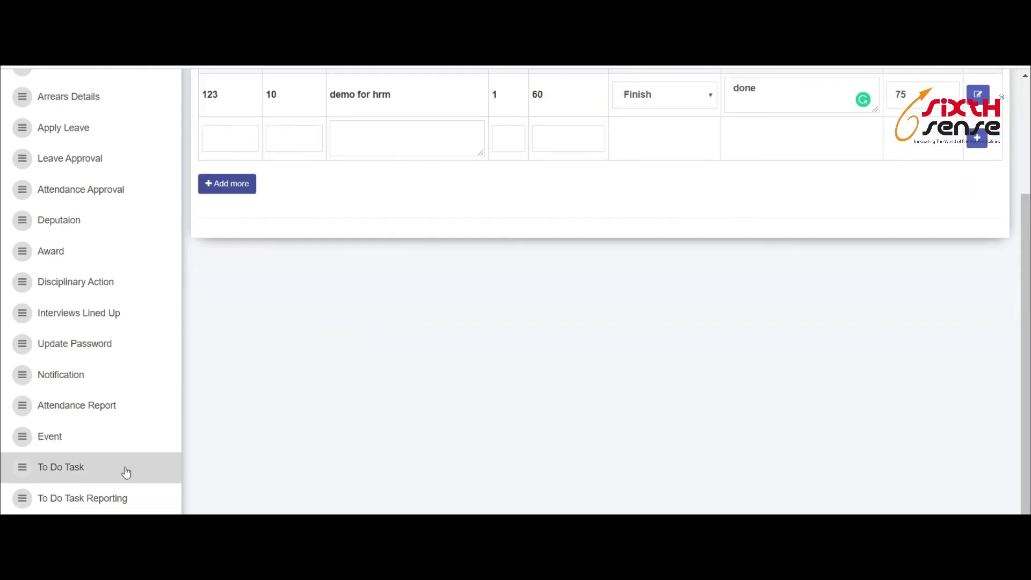
left_click(116, 497)
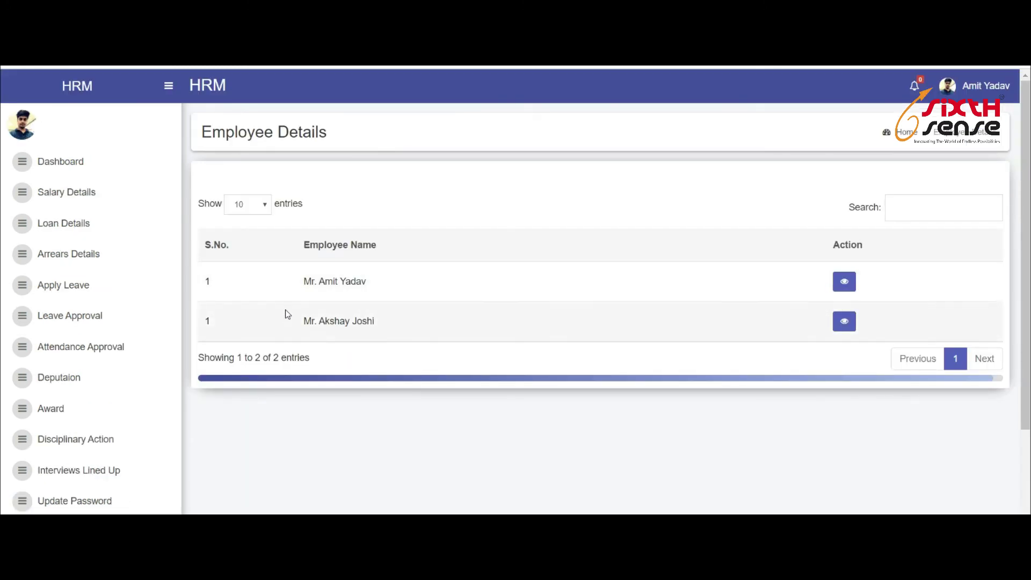
left_click(843, 281)
scroll(639, 314, "down", 3)
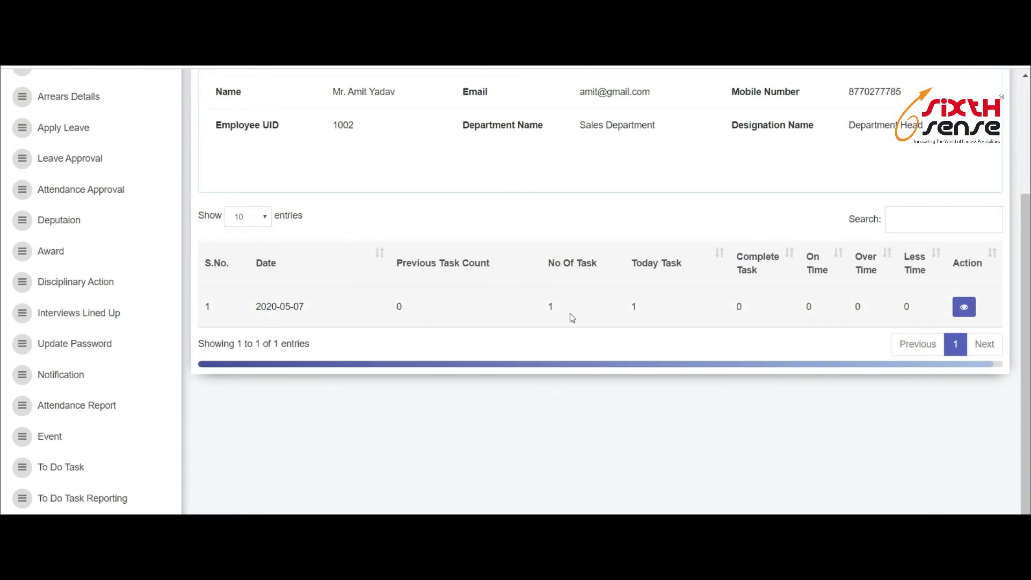
scroll(614, 316, "up", 3)
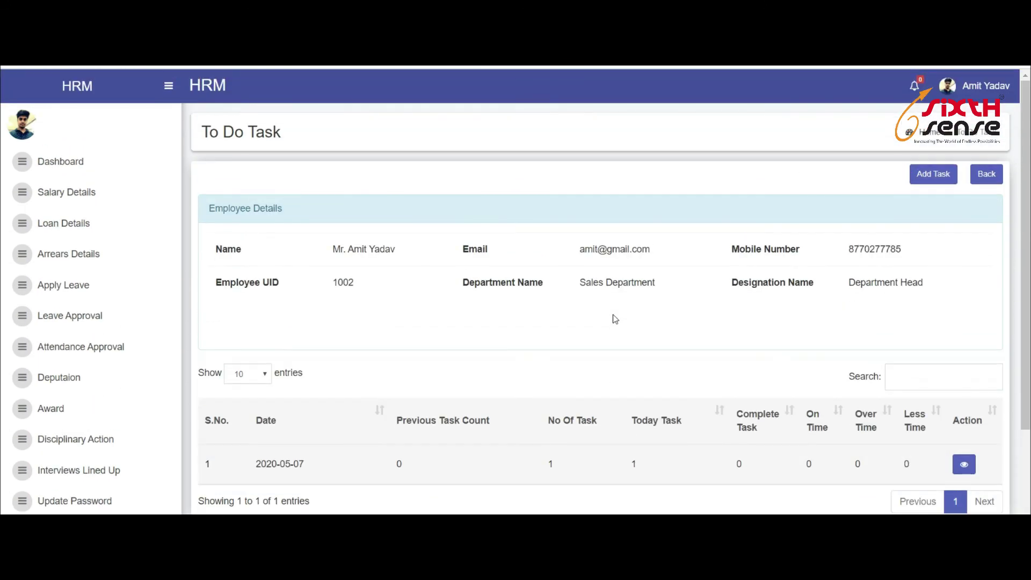